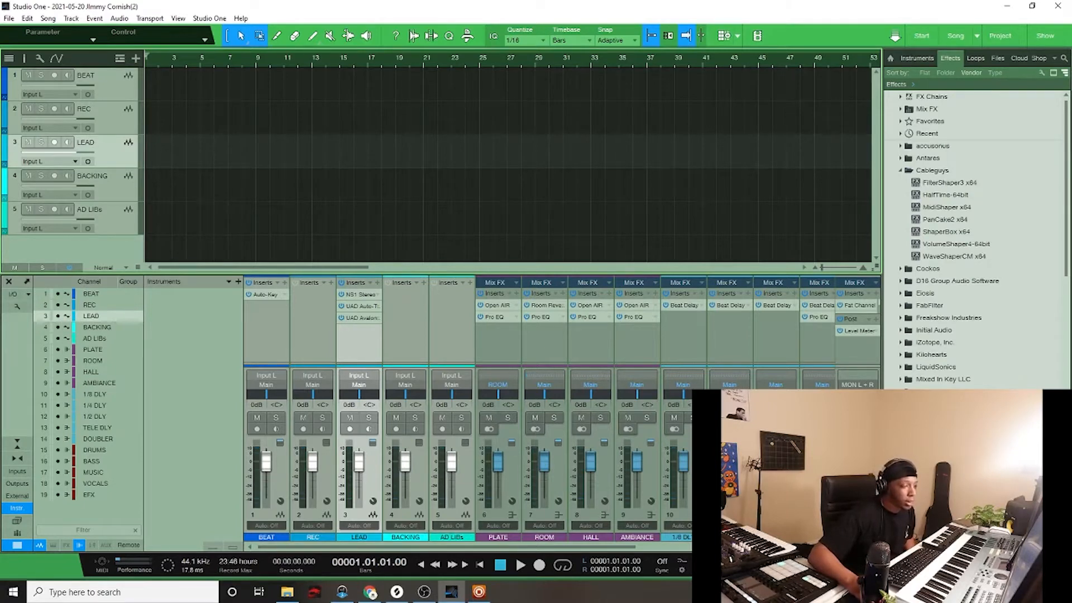
# Hide the reverb and delay channels from PLATE through DOUBLER in the mixer, along with the VOCALS and EFX buses
pyautogui.hotkey('alt', 'Tab')
pyautogui.hotkey('alt', 'Tab')
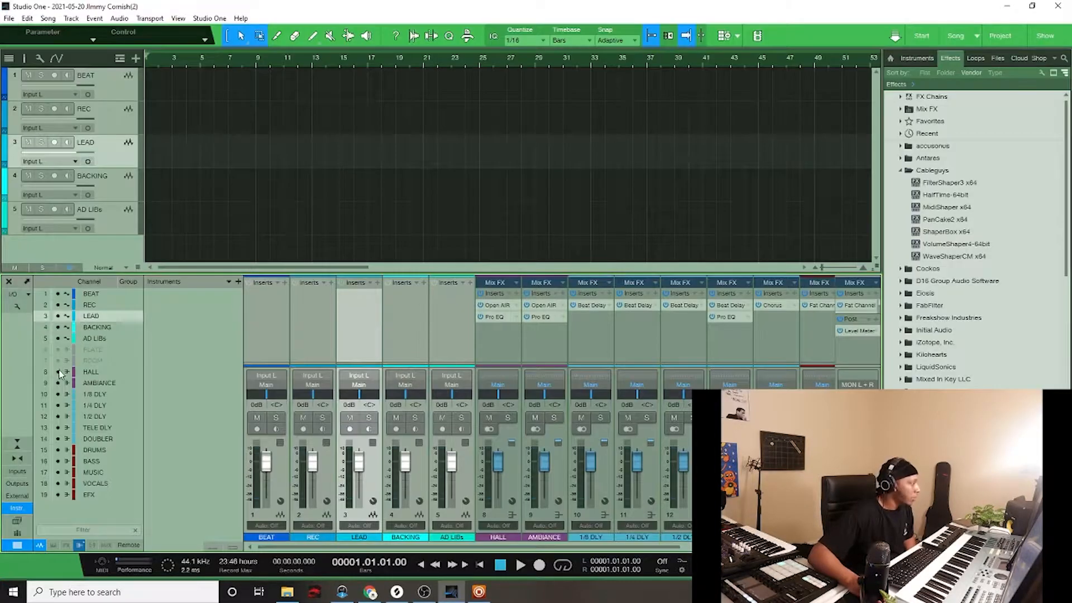
pyautogui.moveTo(60, 395); pyautogui.dragTo(62, 443)
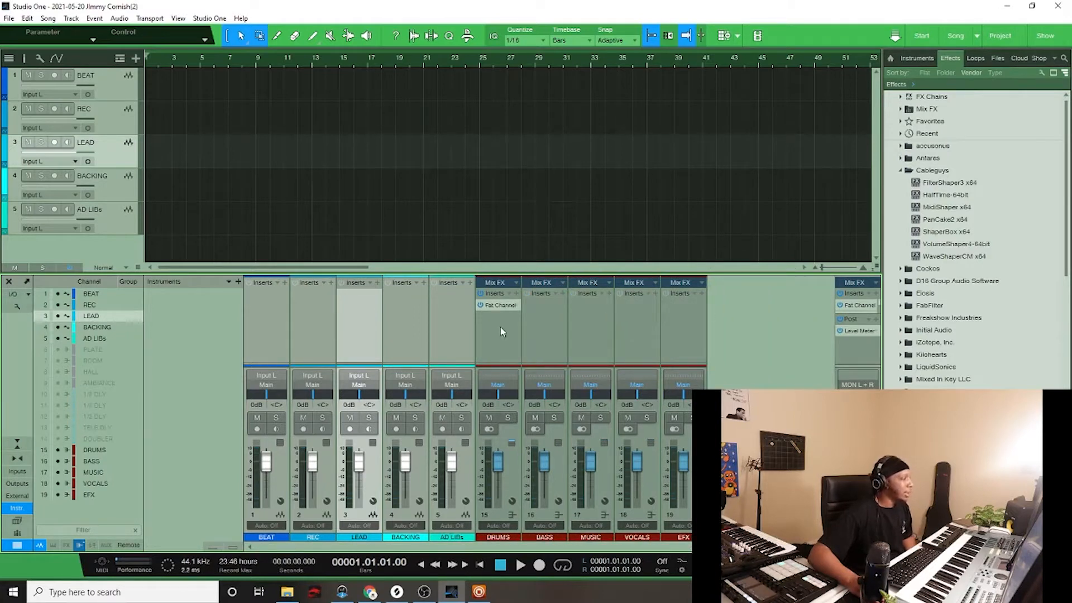
pyautogui.click(546, 338)
pyautogui.click(611, 336)
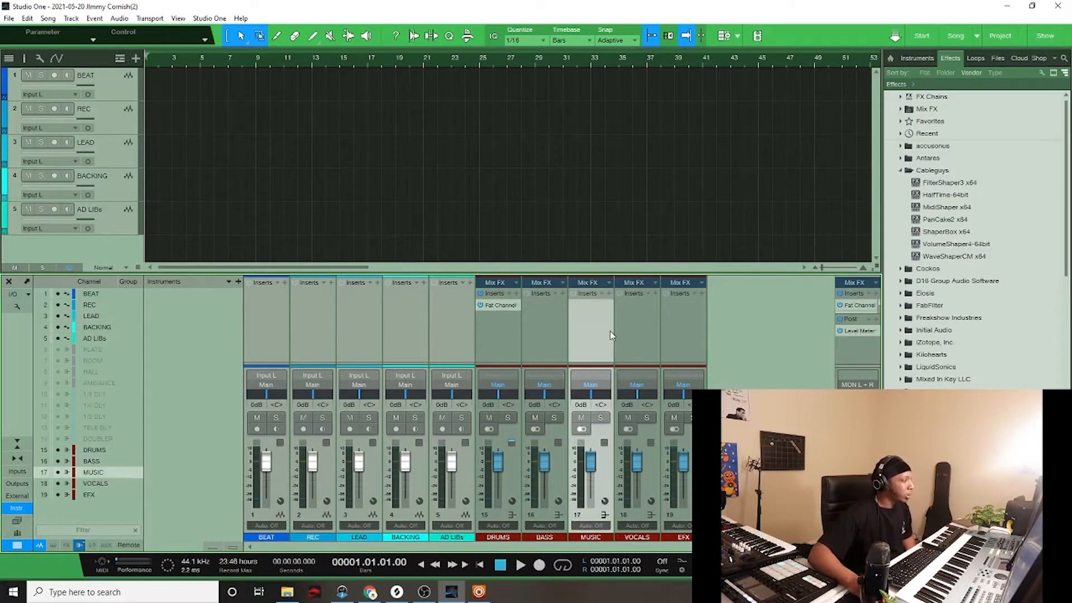
pyautogui.click(626, 340)
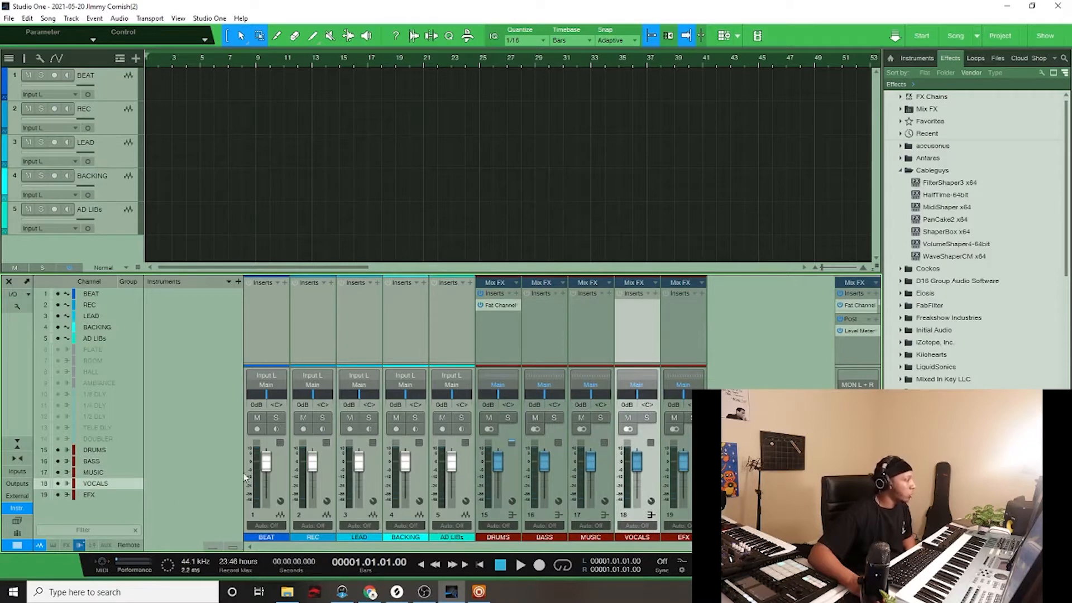
pyautogui.click(57, 484)
pyautogui.click(58, 495)
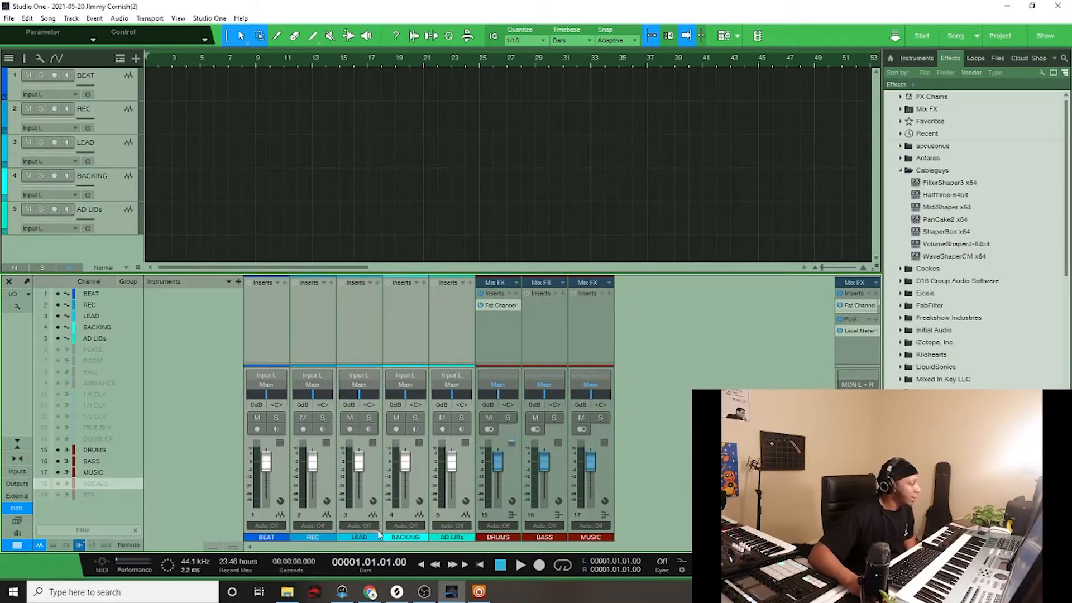
# Bring the Scene 1 audio stems from File Explorer into the arrangement, starting at bar 1
pyautogui.hotkey('alt', 'Tab')
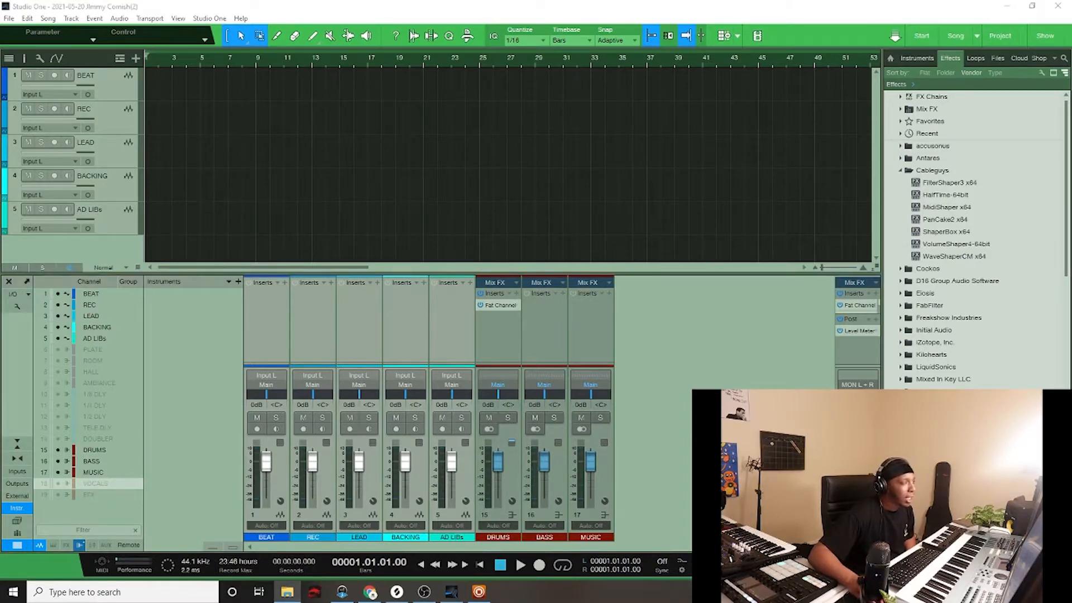
pyautogui.moveTo(653, 112); pyautogui.dragTo(171, 93)
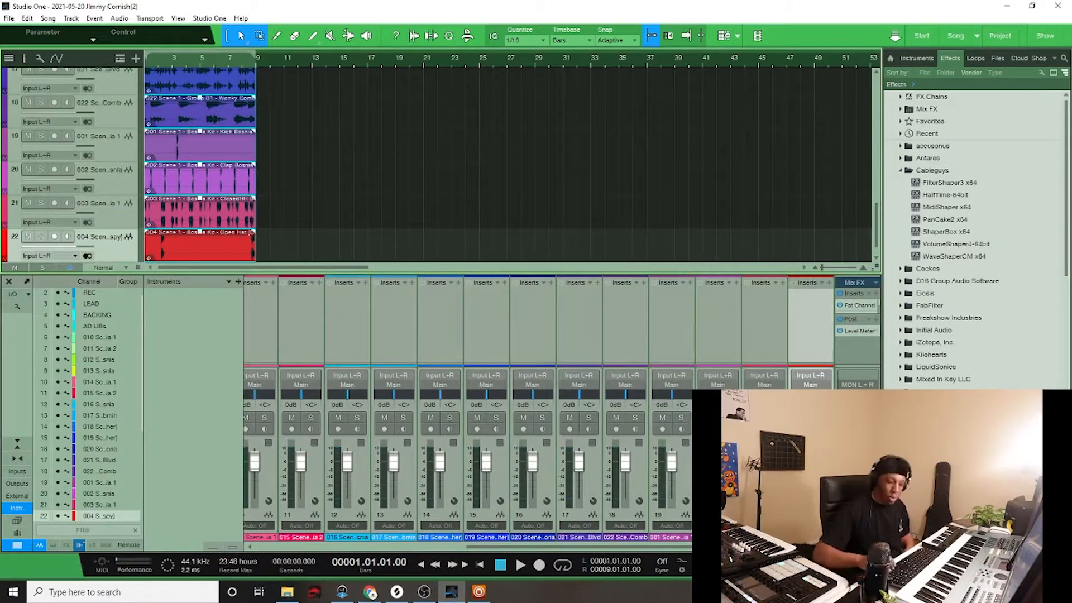
pyautogui.press('w')
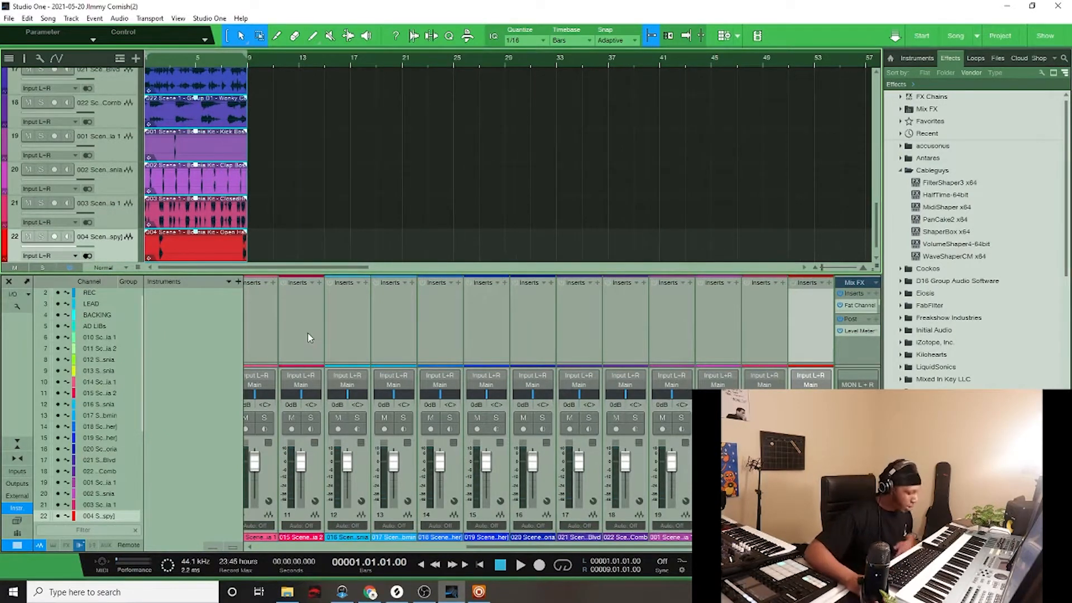
# Delete the tracks with silent clips: AD LIBs through 016, the 019 track and LEAD
pyautogui.press('F3')
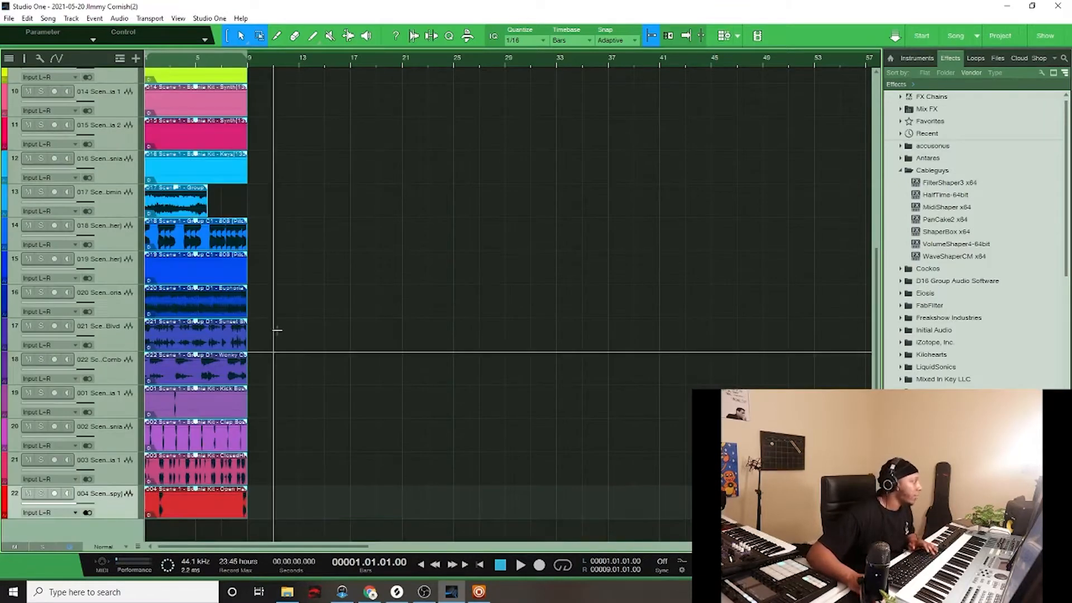
pyautogui.scroll(5, 199, 262)
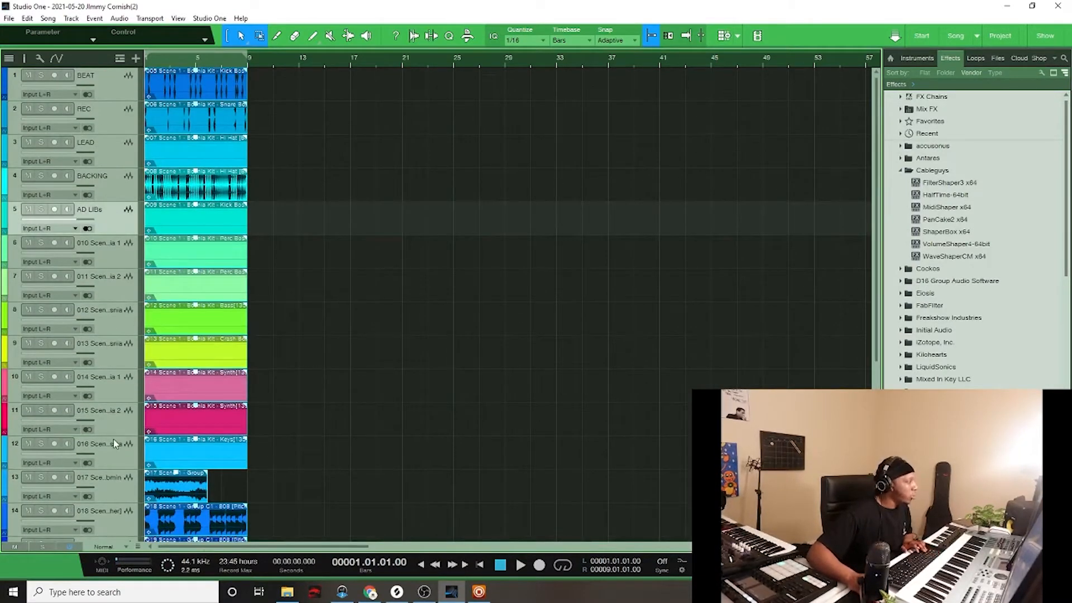
pyautogui.keyDown('shift'); pyautogui.click(114, 444); pyautogui.keyUp('shift')
pyautogui.press('Delete')
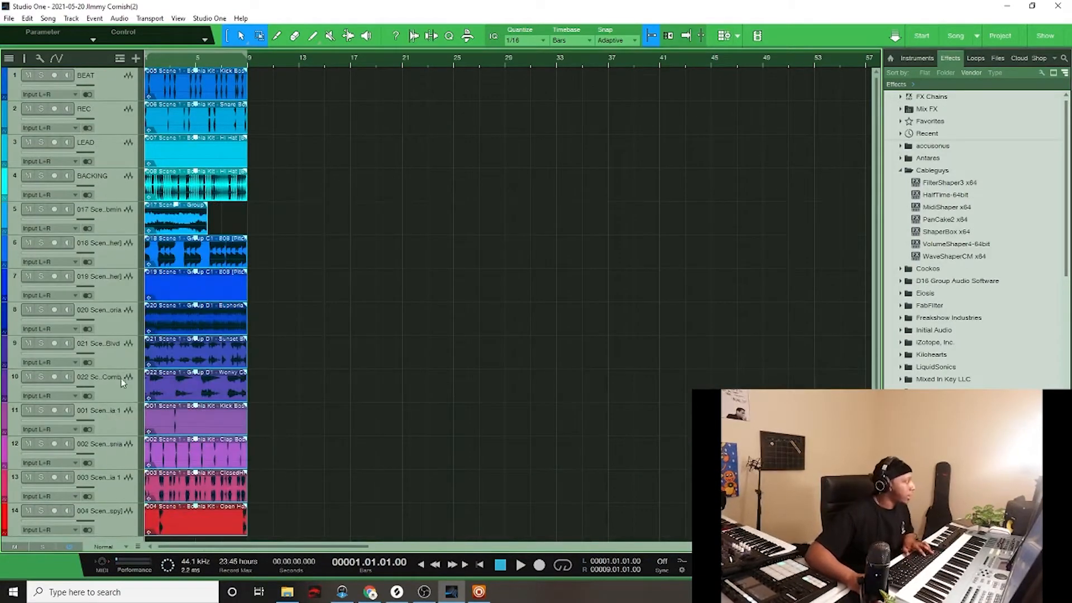
pyautogui.click(116, 288)
pyautogui.press('Delete')
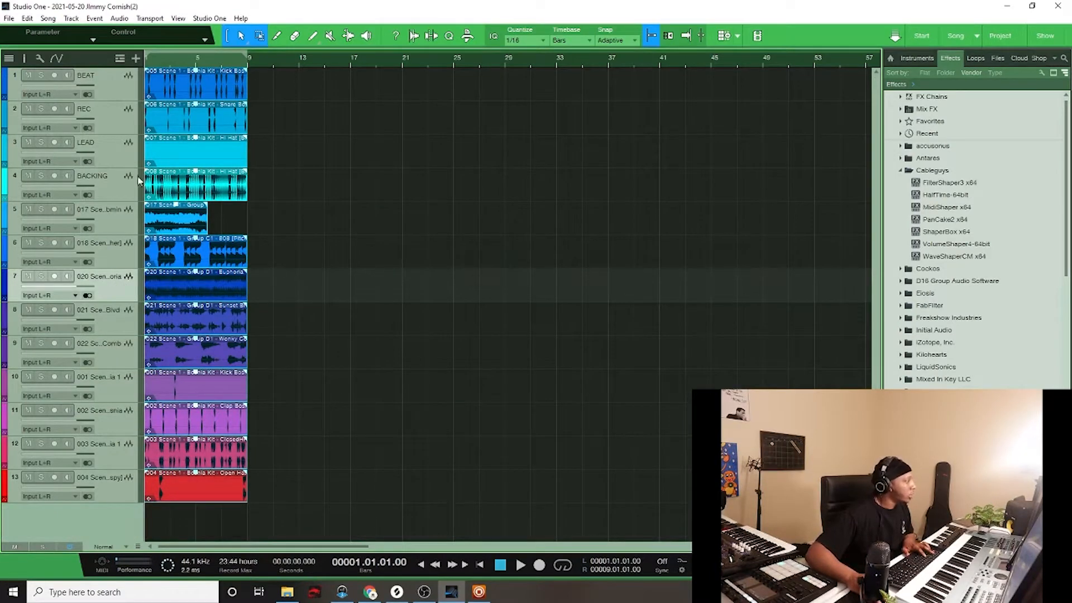
pyautogui.click(121, 156)
pyautogui.press('Delete')
# Set the file tempo of the short 017 Scene 1 clip to 130
pyautogui.doubleClick(183, 194)
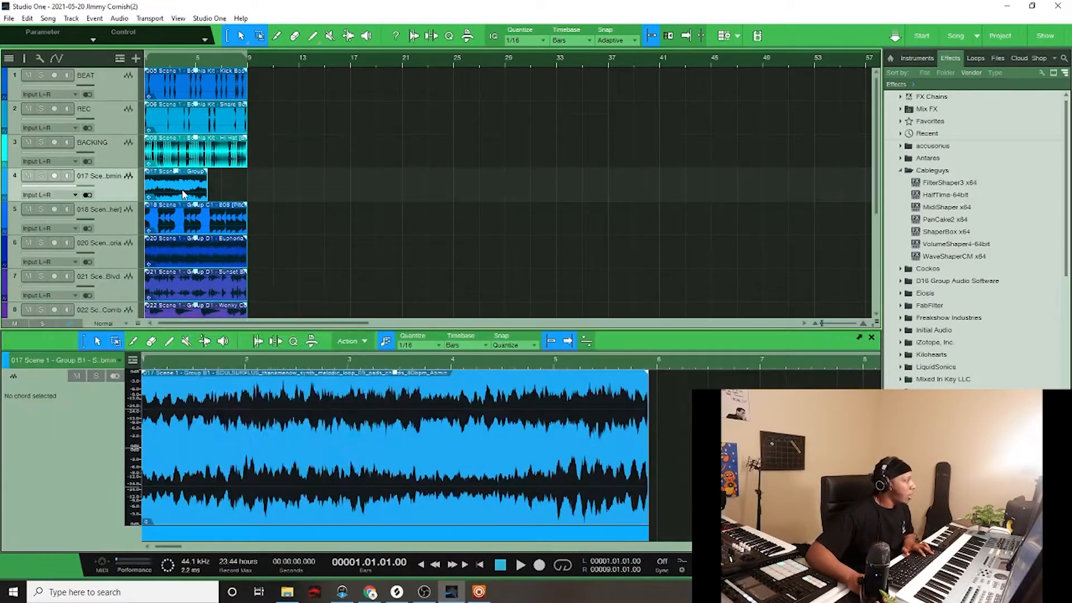
pyautogui.rightClick(183, 193)
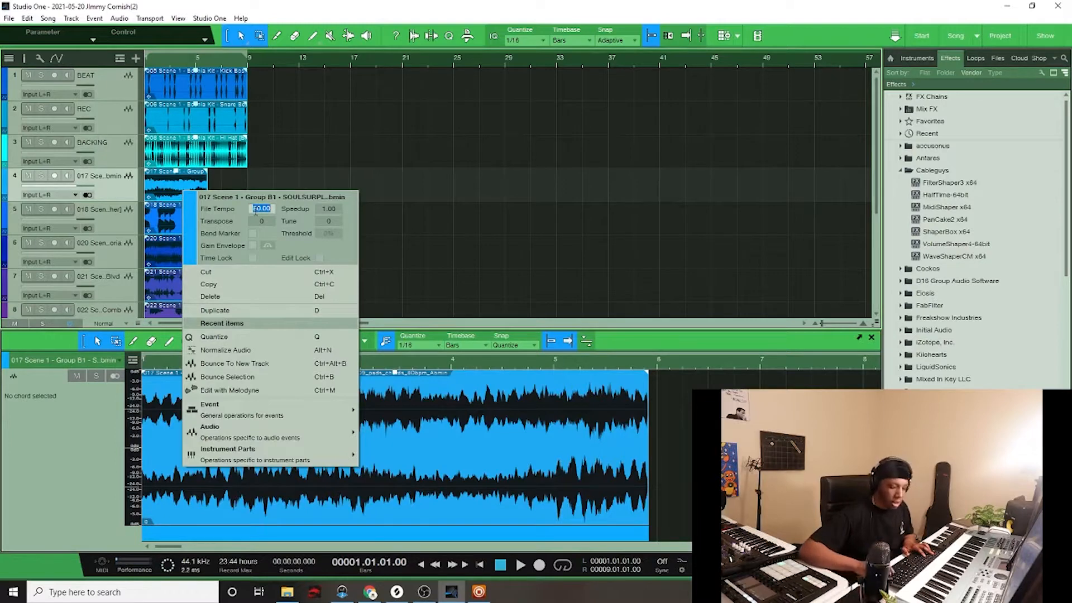
pyautogui.write('130')
pyautogui.press('Return')
pyautogui.click(265, 169)
pyautogui.scroll(-5, 241, 158)
pyautogui.scroll(5, 237, 192)
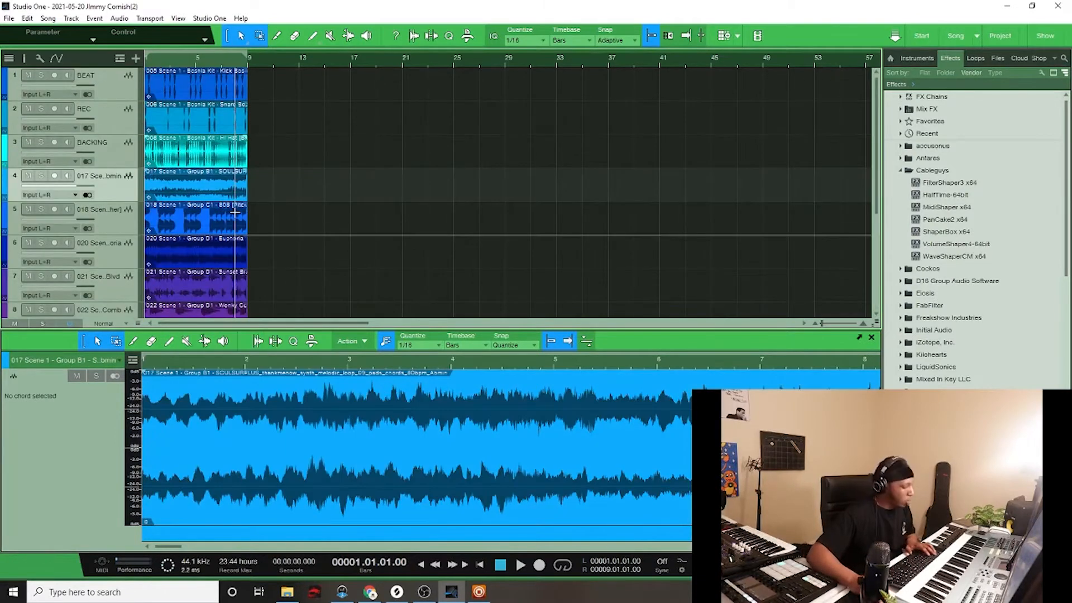
# Hide the audio editor and activate looping over the clips from bar 1 to bar 9
pyautogui.press('F3')
pyautogui.press('F3')
pyautogui.click(187, 57)
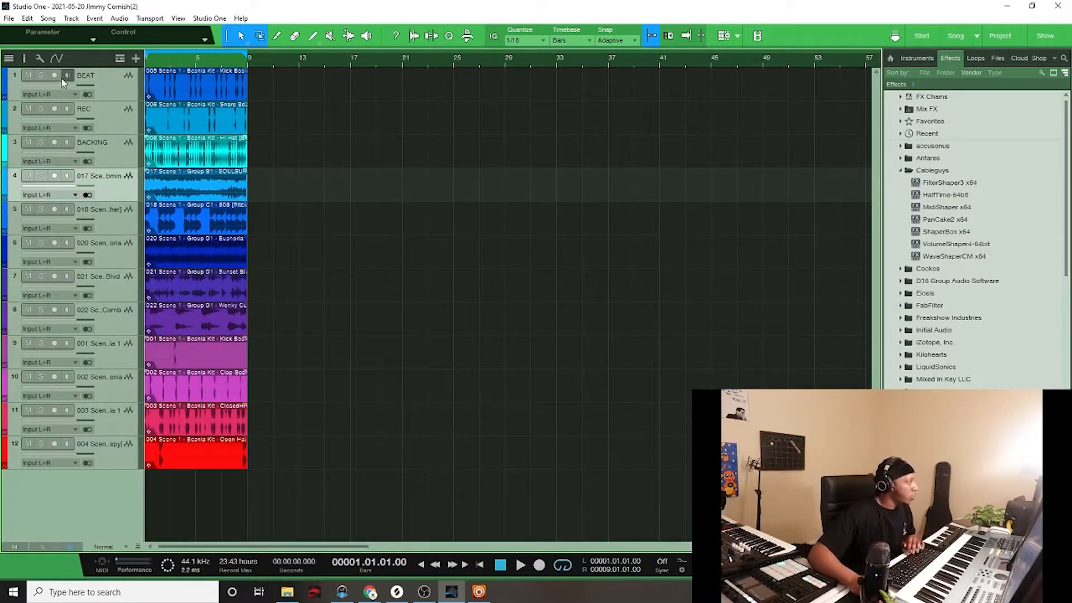
# Solo and play the BEAT and REC tracks, renaming them Kick and Snare
pyautogui.click(42, 76)
pyautogui.press('space')
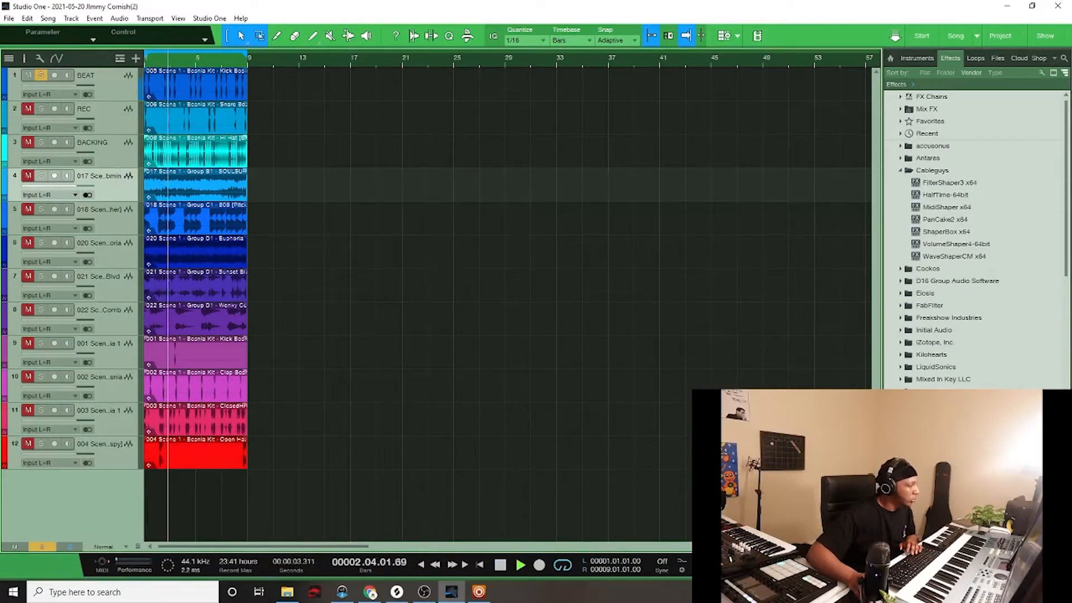
pyautogui.doubleClick(87, 76)
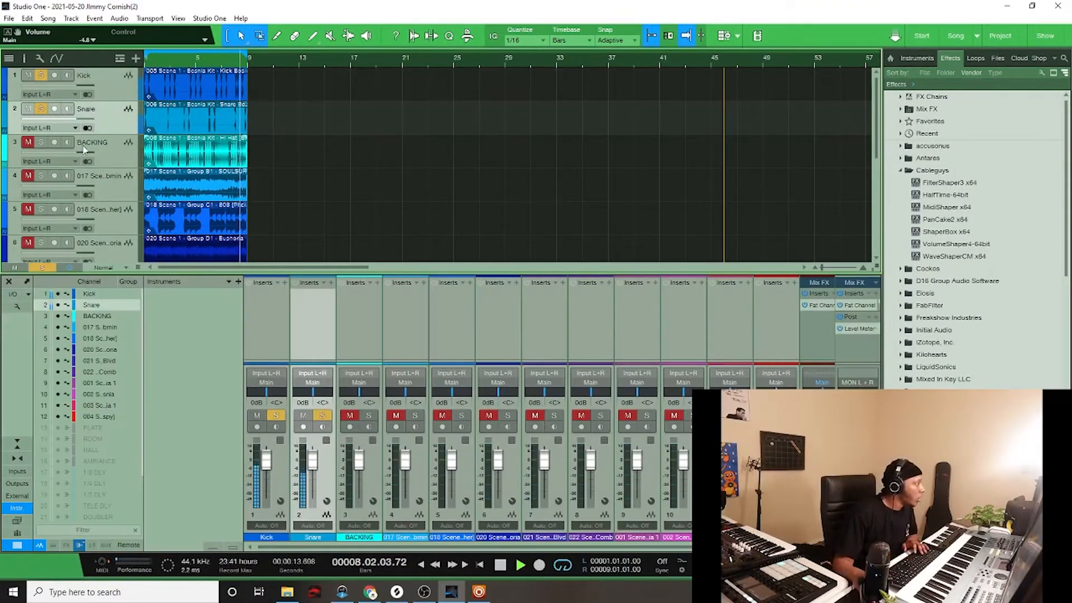
# Add the BACKING track to the solo and rename it Hats
pyautogui.click(83, 146)
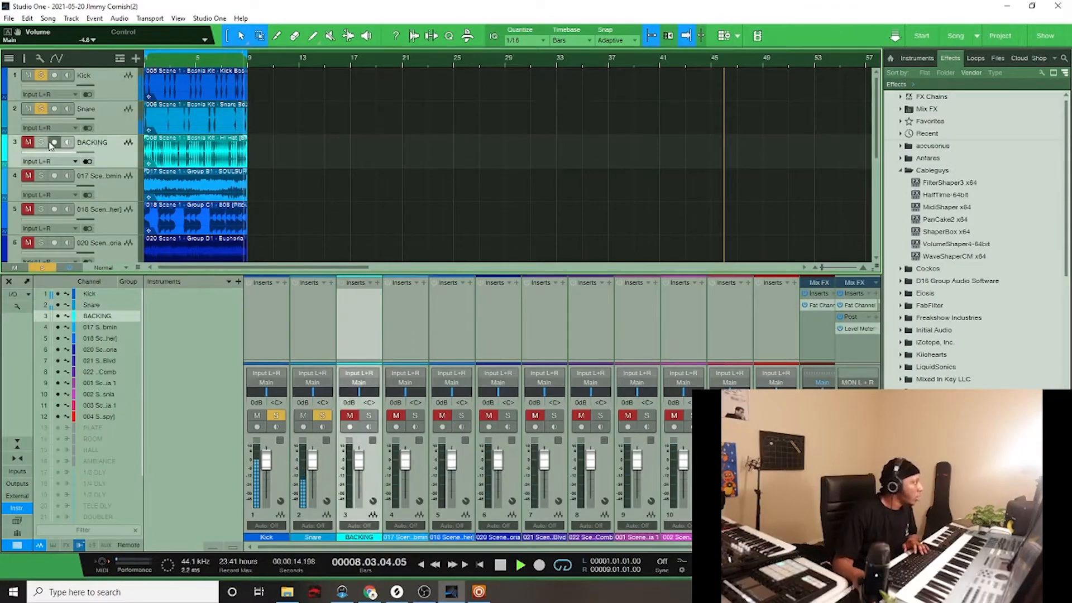
pyautogui.click(42, 142)
pyautogui.doubleClick(87, 142)
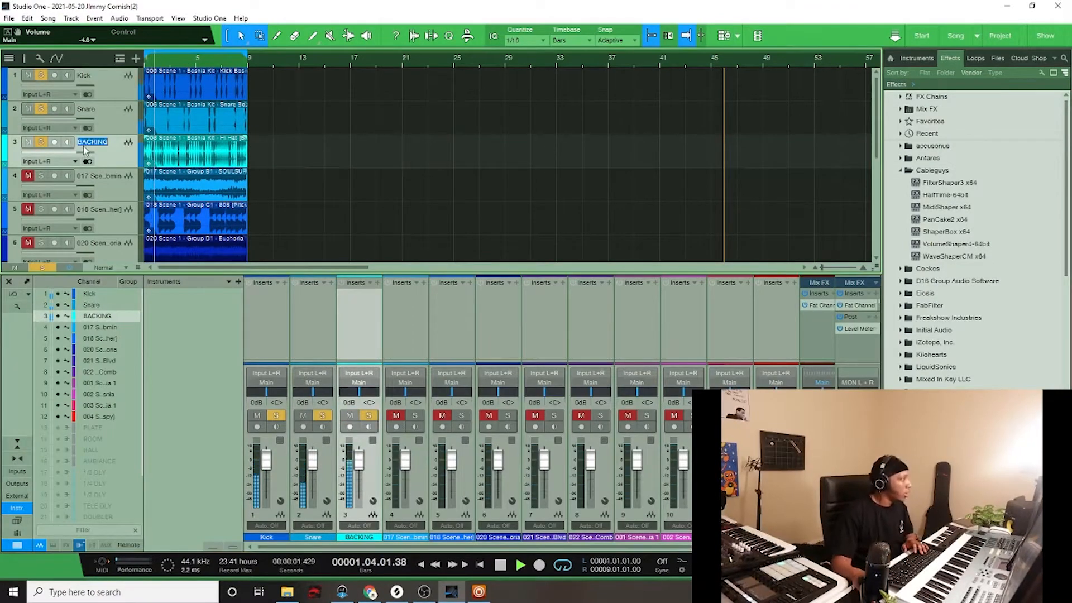
pyautogui.write('Hats')
pyautogui.press('Return')
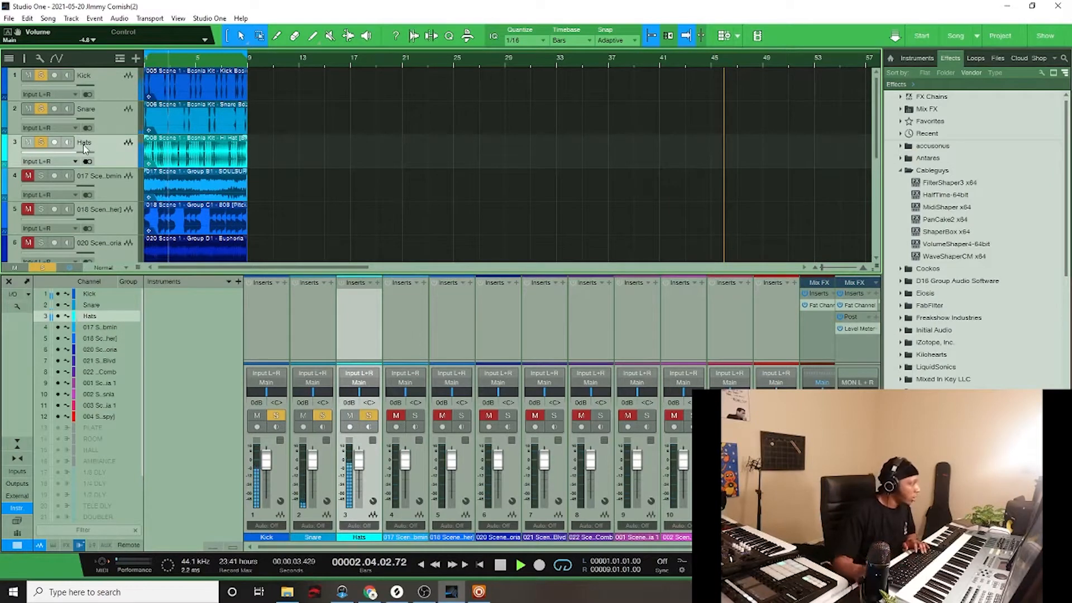
# Solo the 017 track as well, rename it Vibe 1 and stop playback
pyautogui.click(28, 175)
pyautogui.click(41, 175)
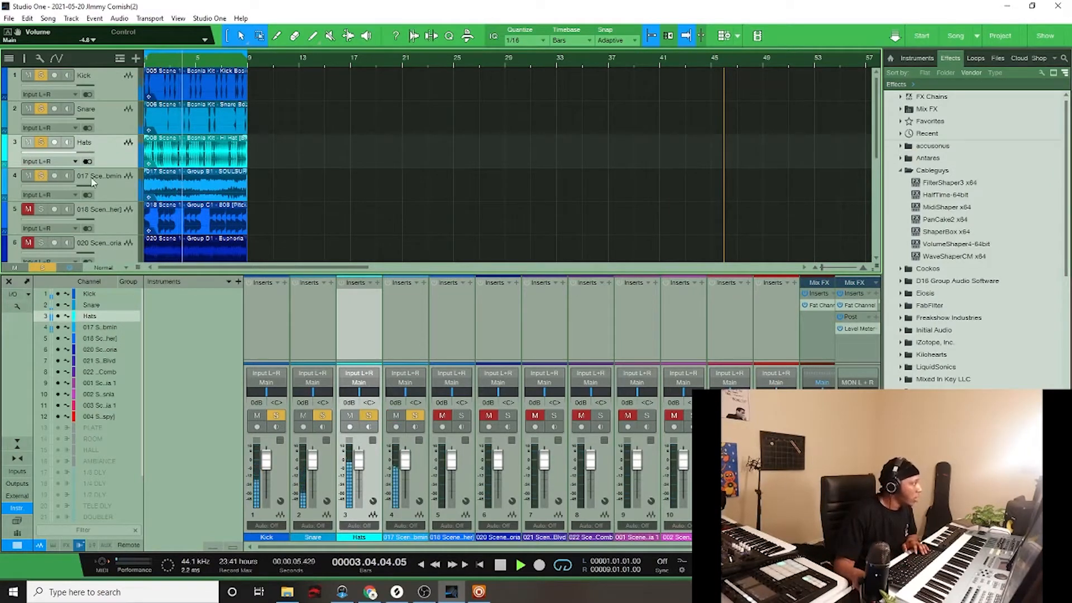
pyautogui.doubleClick(92, 175)
pyautogui.write('Vibe 1')
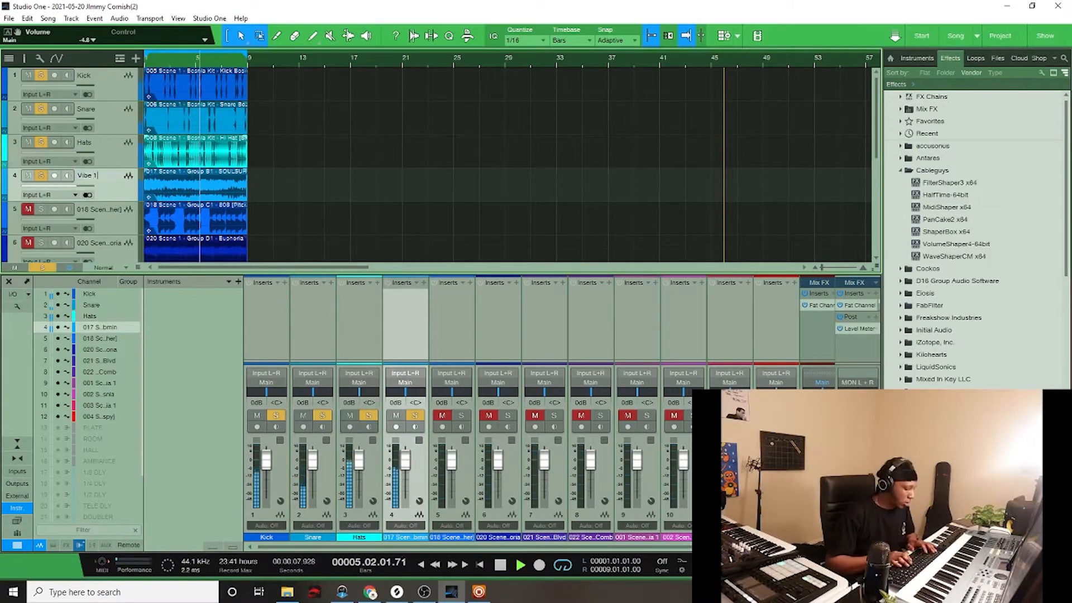
pyautogui.press('Return')
pyautogui.press('space')
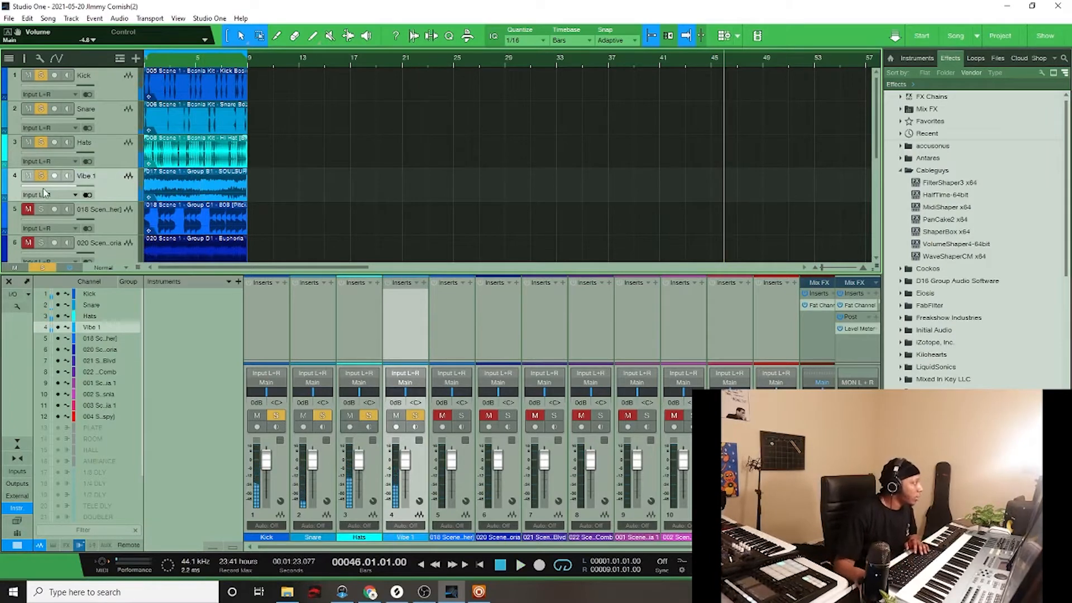
# Clear the existing solos, play the 018 track soloed and rename it 808 1
pyautogui.click(42, 267)
pyautogui.click(41, 210)
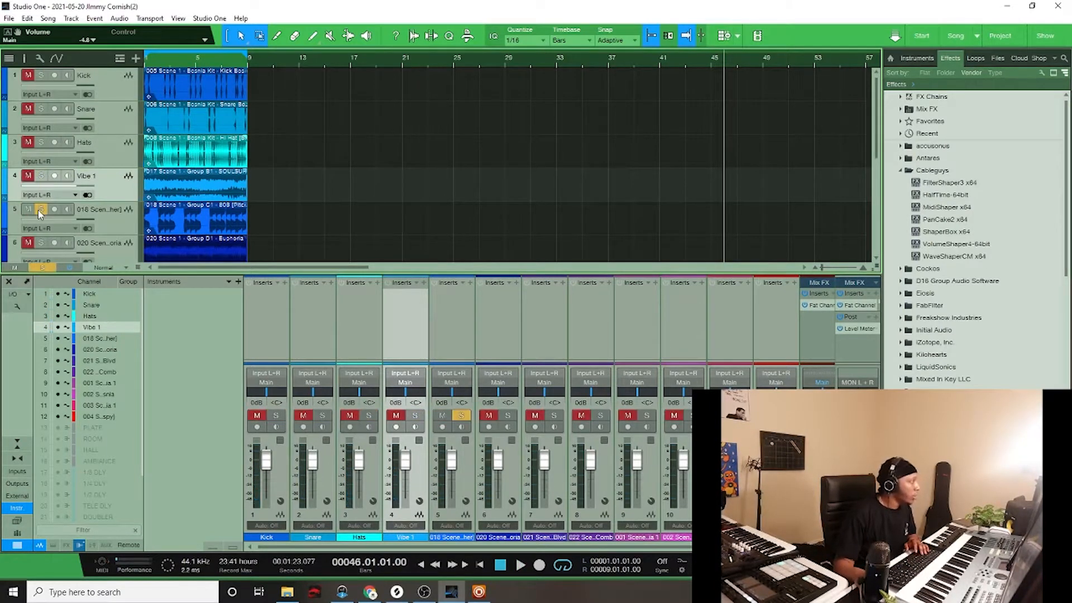
pyautogui.press('space')
pyautogui.doubleClick(99, 209)
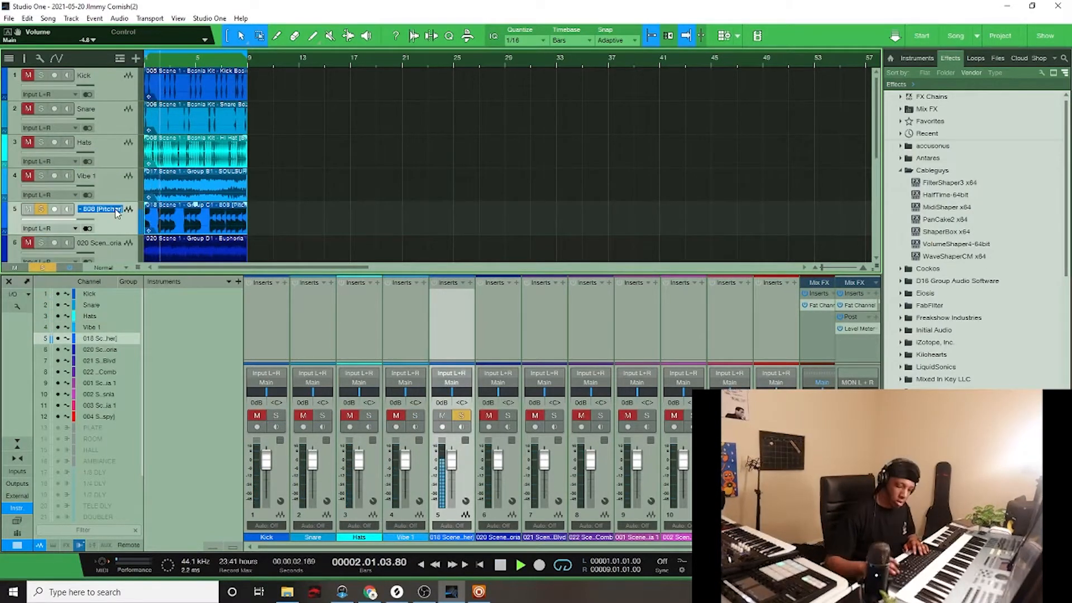
pyautogui.write('808')
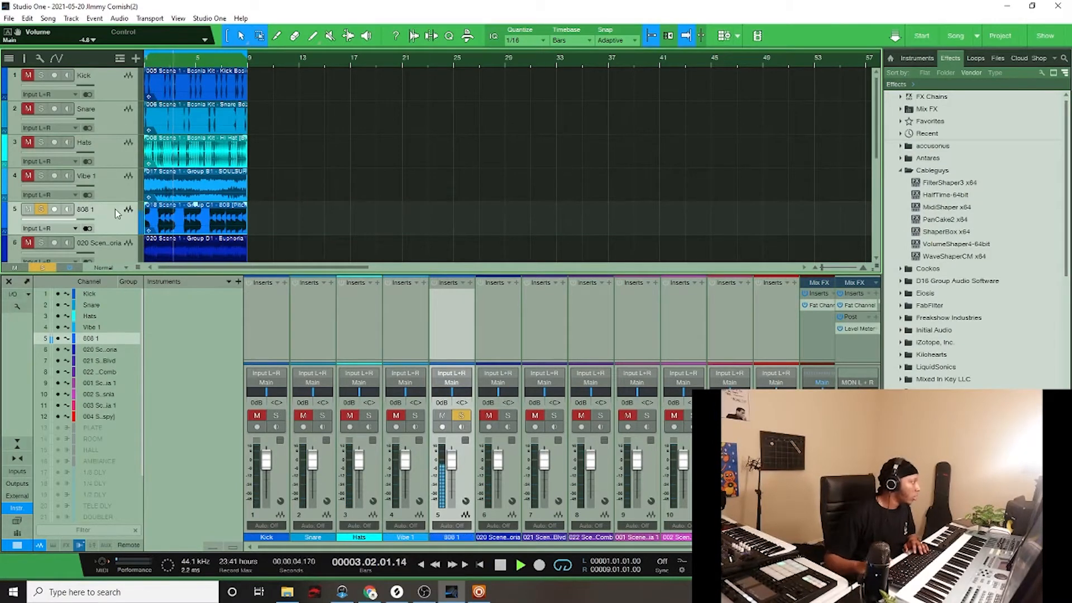
pyautogui.write('1')
pyautogui.press('Return')
# Solo the 020 Euphoria track, rename it Arp 1 and stop playback
pyautogui.scroll(-3, 116, 207)
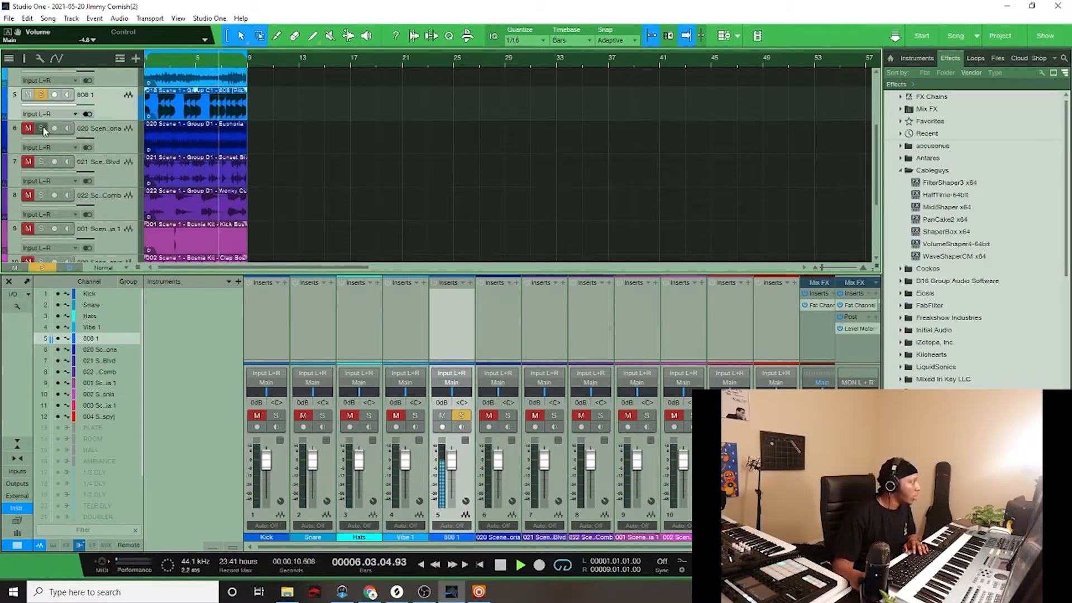
pyautogui.click(42, 129)
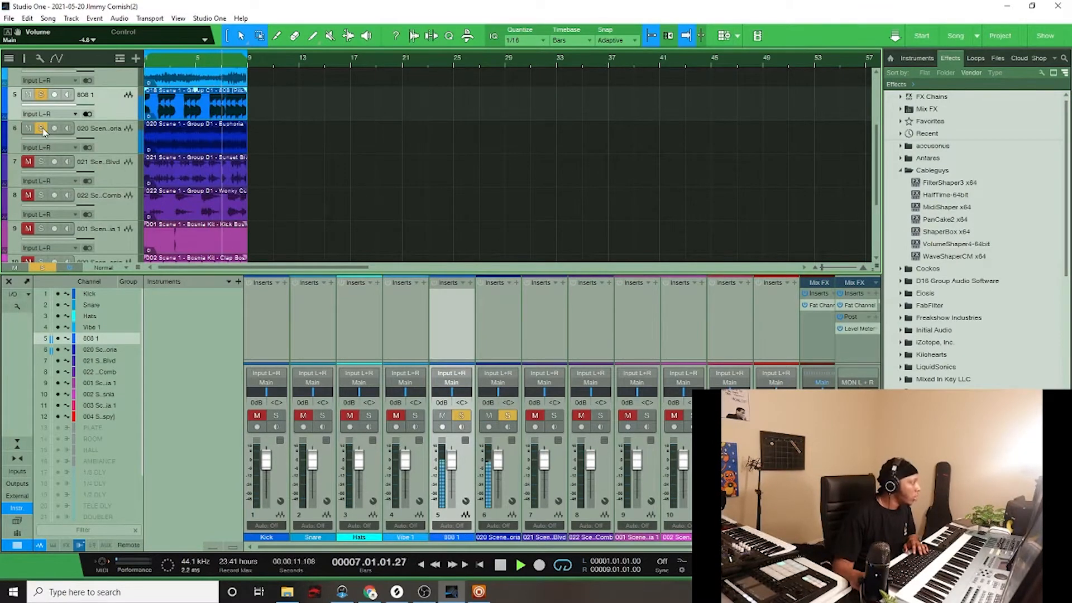
pyautogui.doubleClick(99, 128)
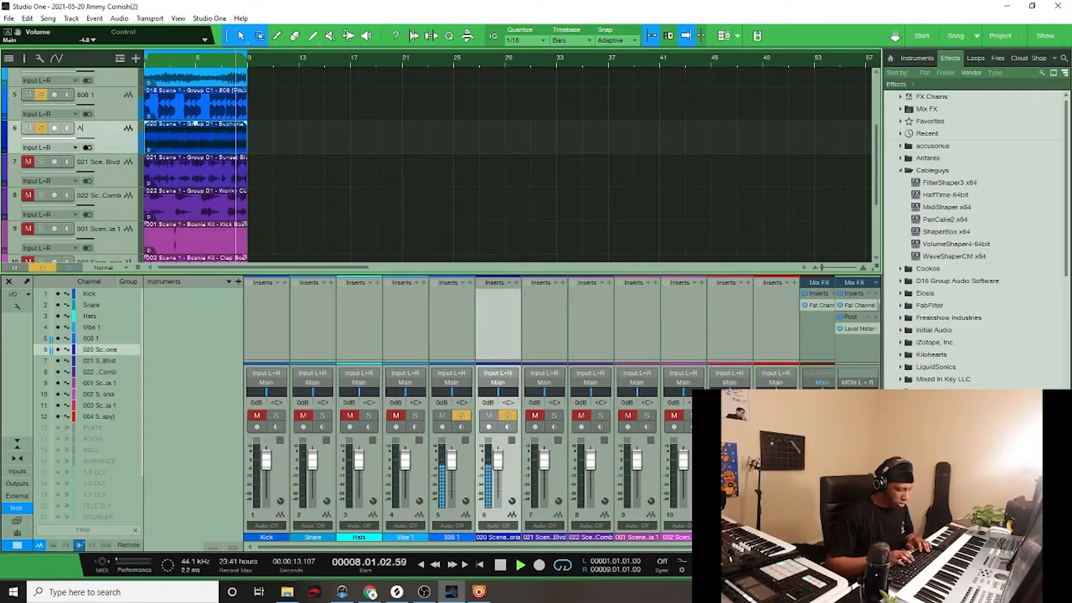
pyautogui.write('Arp 1')
pyautogui.press('Return')
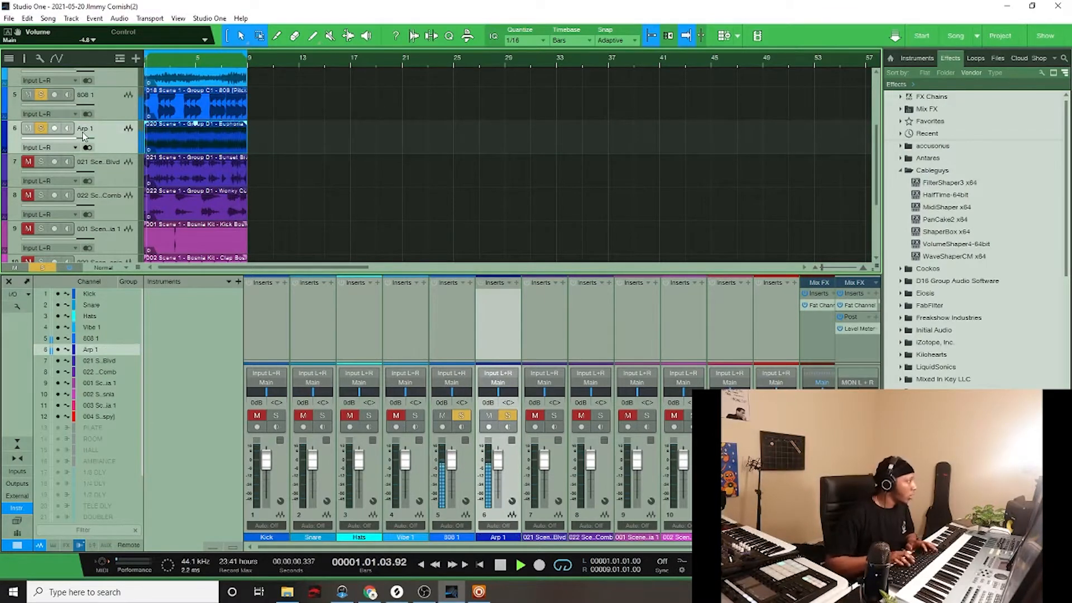
pyautogui.press('space')
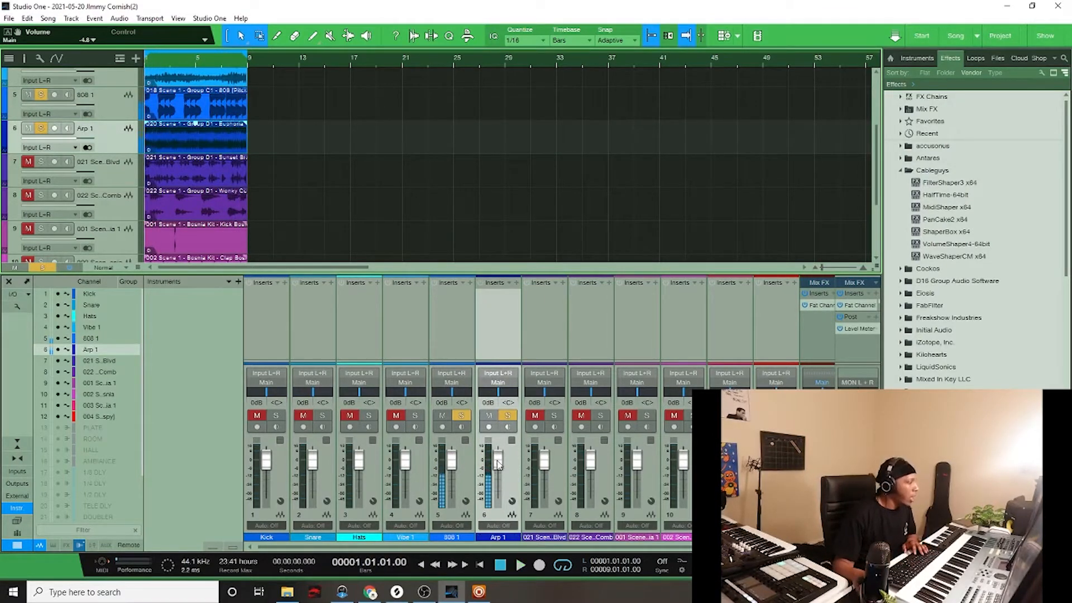
# Lower the faders of the Kick, Snare, Hats, Vibe 1, 808 1 and Arp 1 channels all the way down
pyautogui.moveTo(498, 460); pyautogui.dragTo(496, 505)
pyautogui.moveTo(405, 460); pyautogui.dragTo(405, 503)
pyautogui.moveTo(313, 460); pyautogui.dragTo(313, 499)
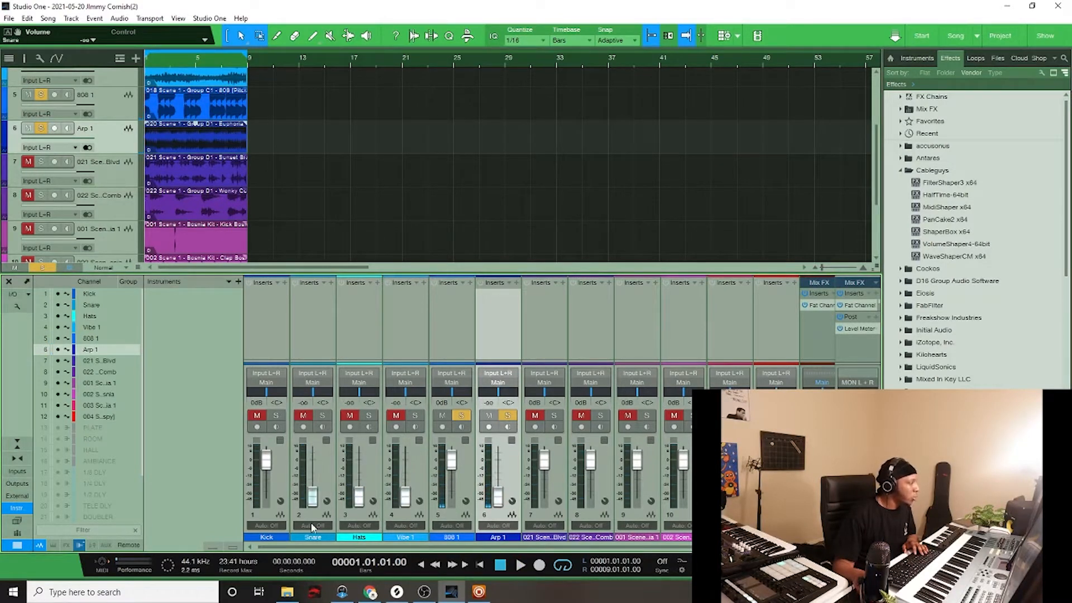
pyautogui.moveTo(267, 460); pyautogui.dragTo(267, 499)
pyautogui.moveTo(457, 466); pyautogui.dragTo(459, 503)
# Play only the 021 Sunset Blvd channel soloed and lower its fader to about -18.9 dB
pyautogui.click(552, 419)
pyautogui.press('space')
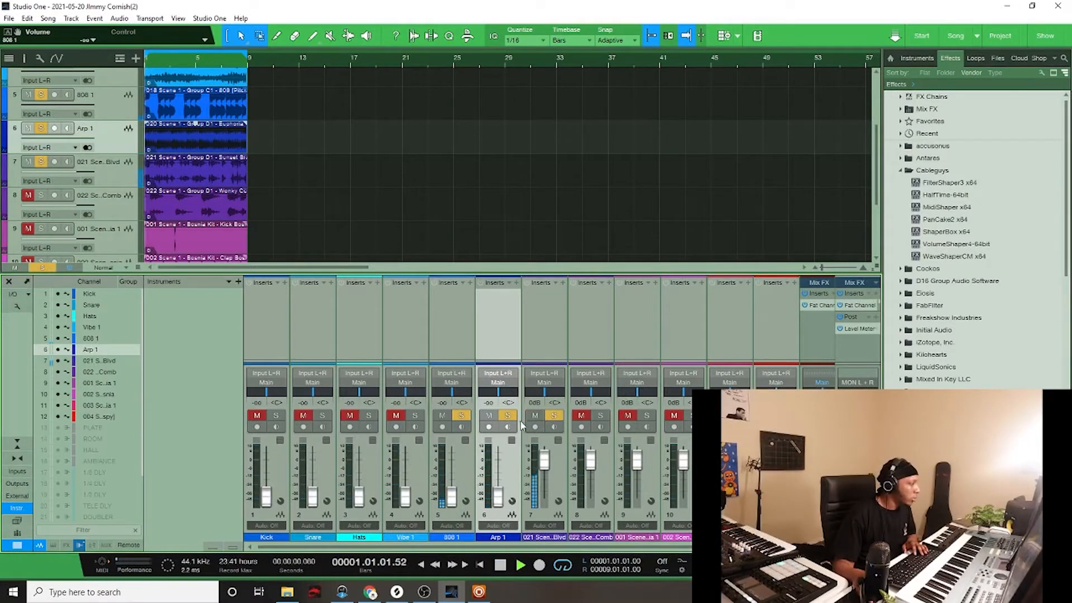
pyautogui.click(507, 417)
pyautogui.click(461, 416)
pyautogui.moveTo(544, 459); pyautogui.dragTo(544, 478)
# Rename the soloed 021 Sunset Blvd channel to Pad 1 and stop playback
pyautogui.doubleClick(544, 536)
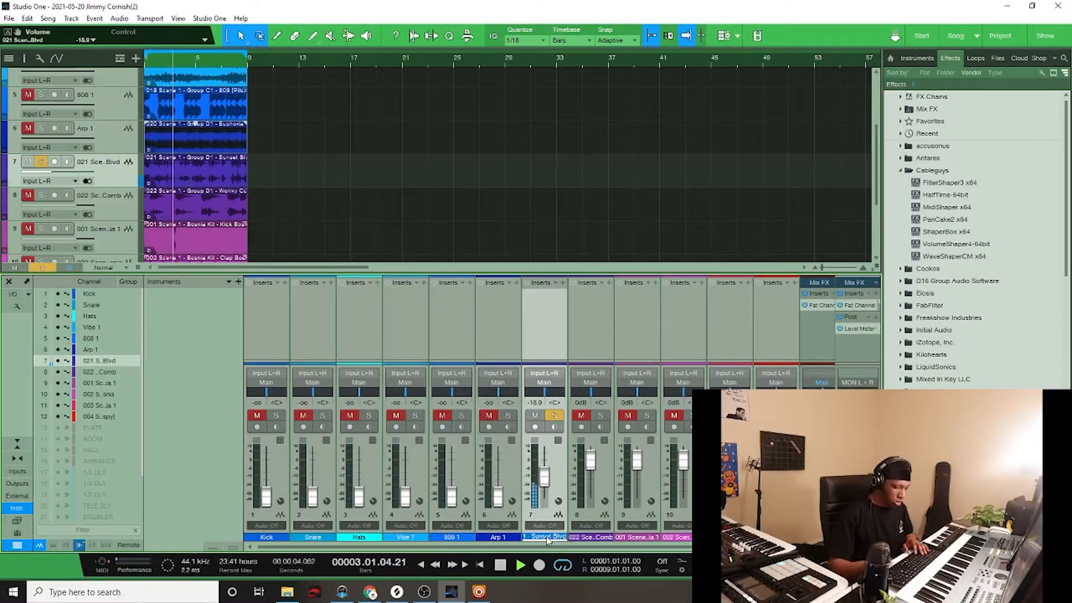
pyautogui.write('Pads')
pyautogui.press('Return')
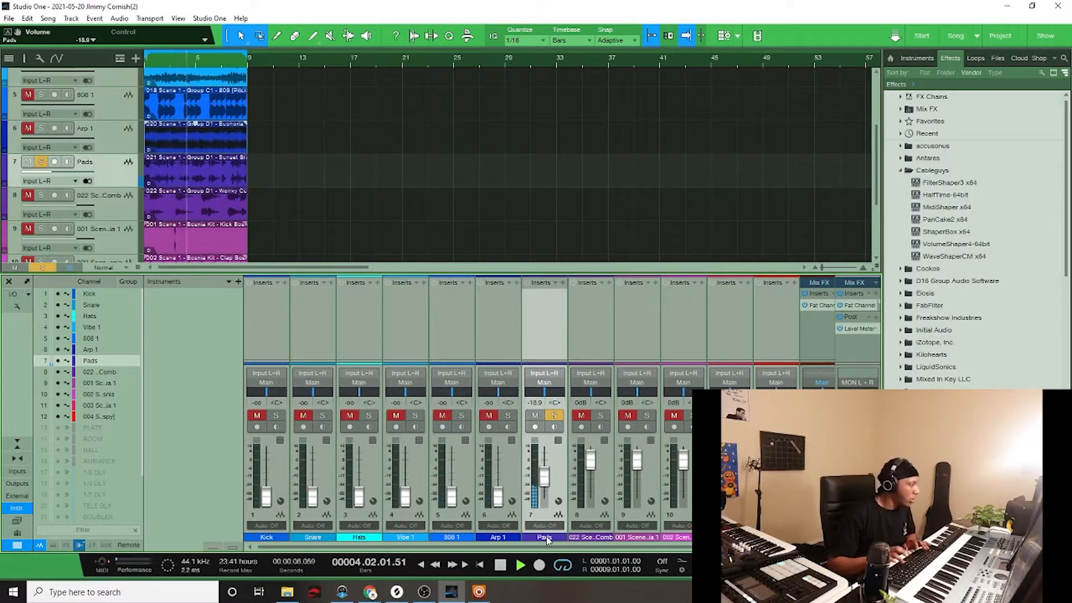
pyautogui.doubleClick(544, 539)
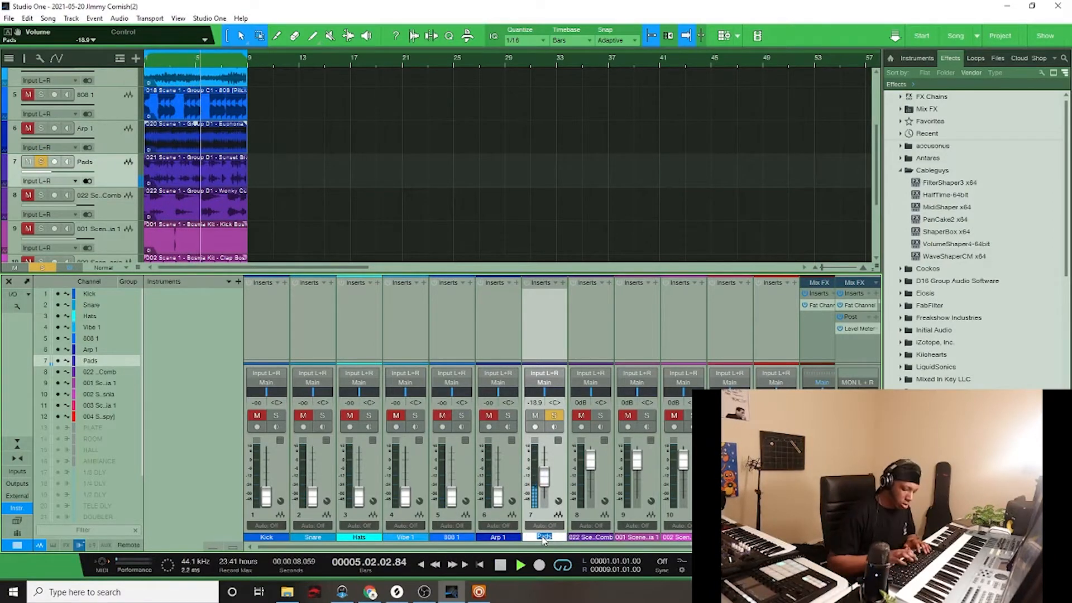
pyautogui.write('Pad 1')
pyautogui.press('Return')
pyautogui.press('space')
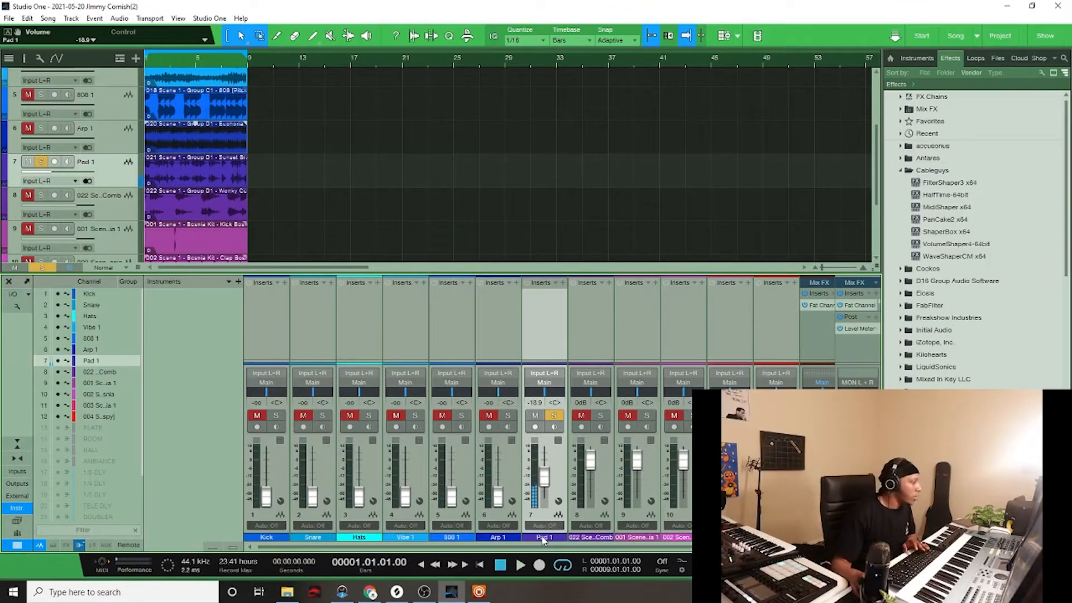
# Play the 022 channel soloed and lower the Pad 1 fader all the way down
pyautogui.click(600, 415)
pyautogui.press('space')
pyautogui.moveTo(545, 477); pyautogui.dragTo(544, 501)
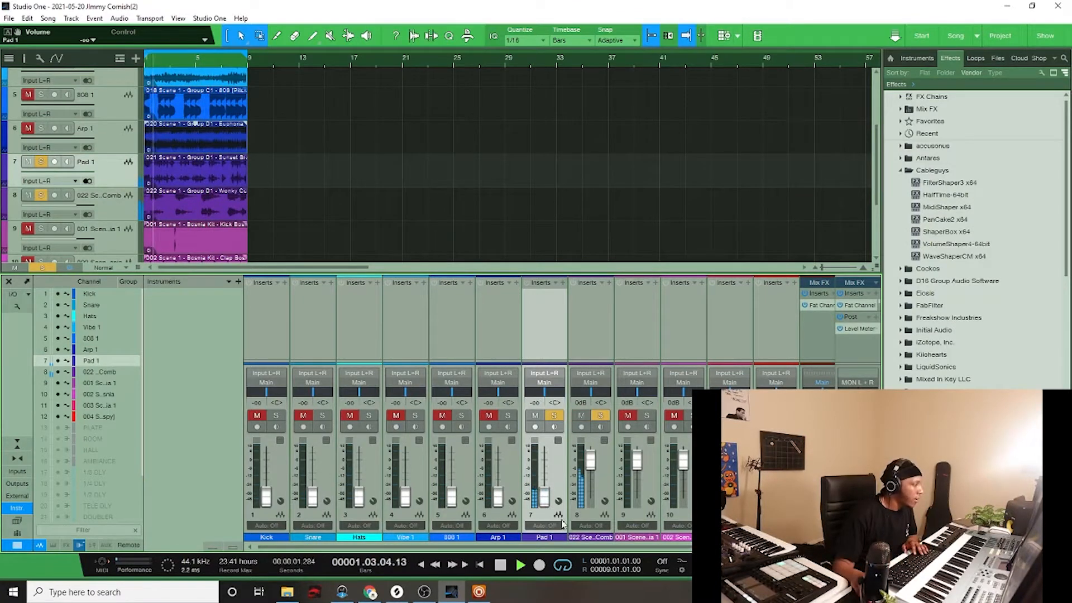
# Rename the 022 channel to Pluck 1 and stop playback
pyautogui.doubleClick(589, 537)
pyautogui.write('Pl')
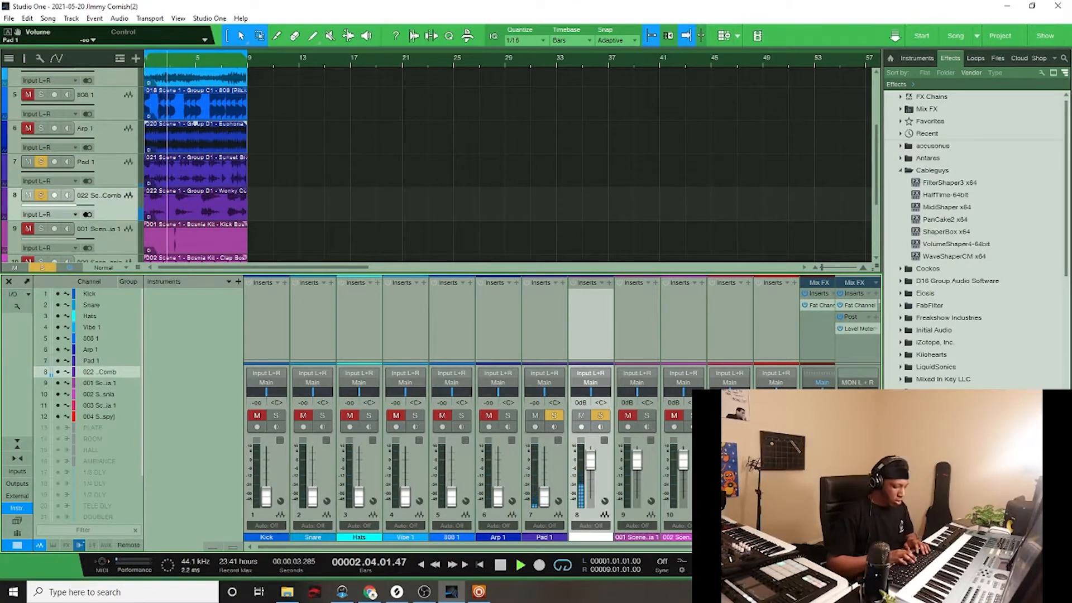
pyautogui.write('uck')
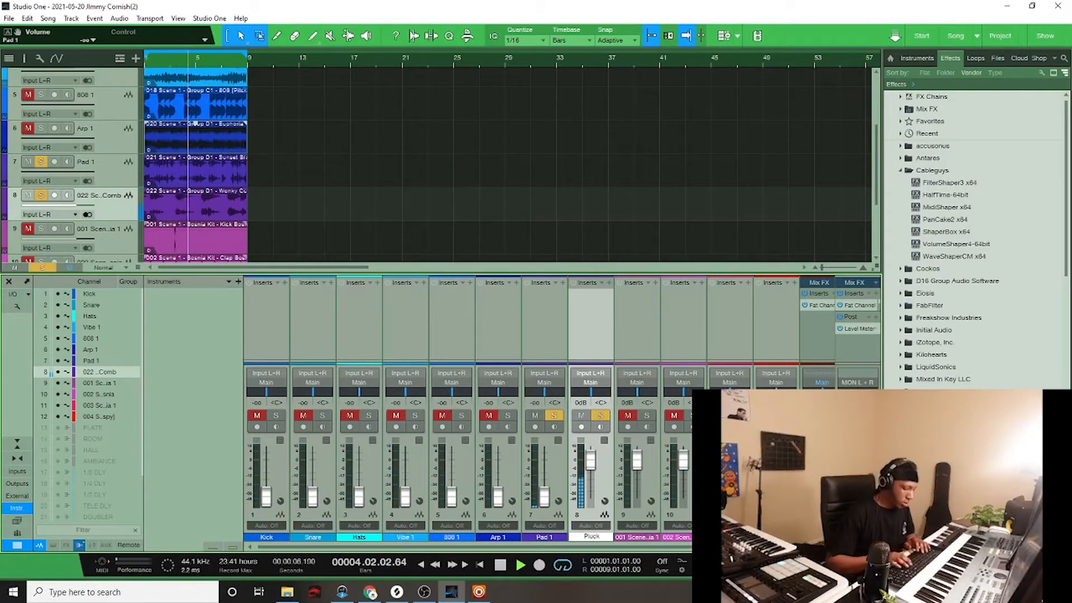
pyautogui.write(' 1')
pyautogui.press('Return')
pyautogui.press('space')
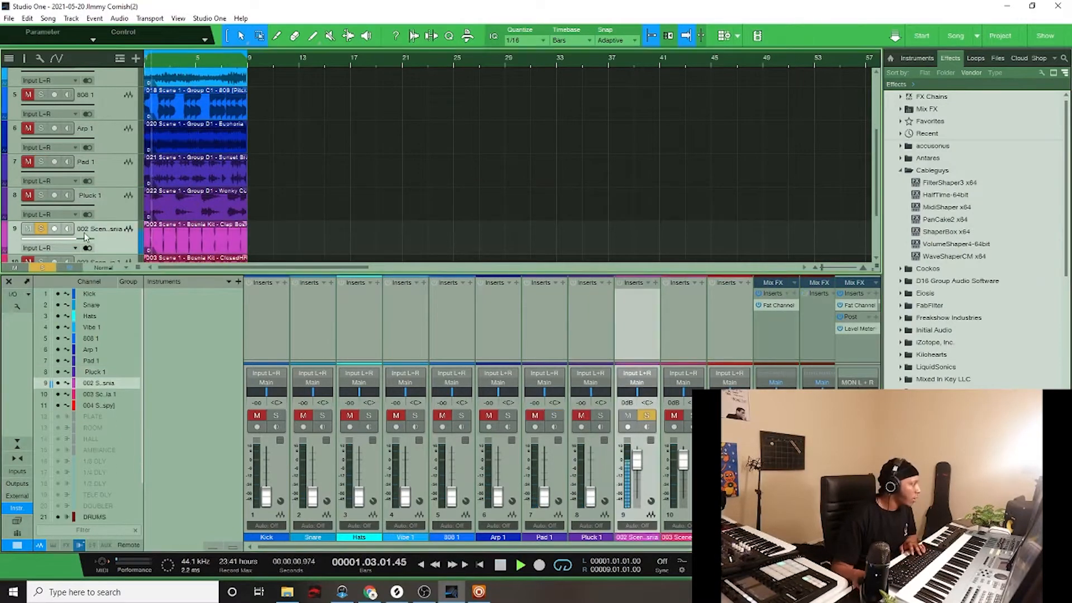
# Rename the soloed 002 clap track to Clap and stop playback
pyautogui.doubleClick(97, 229)
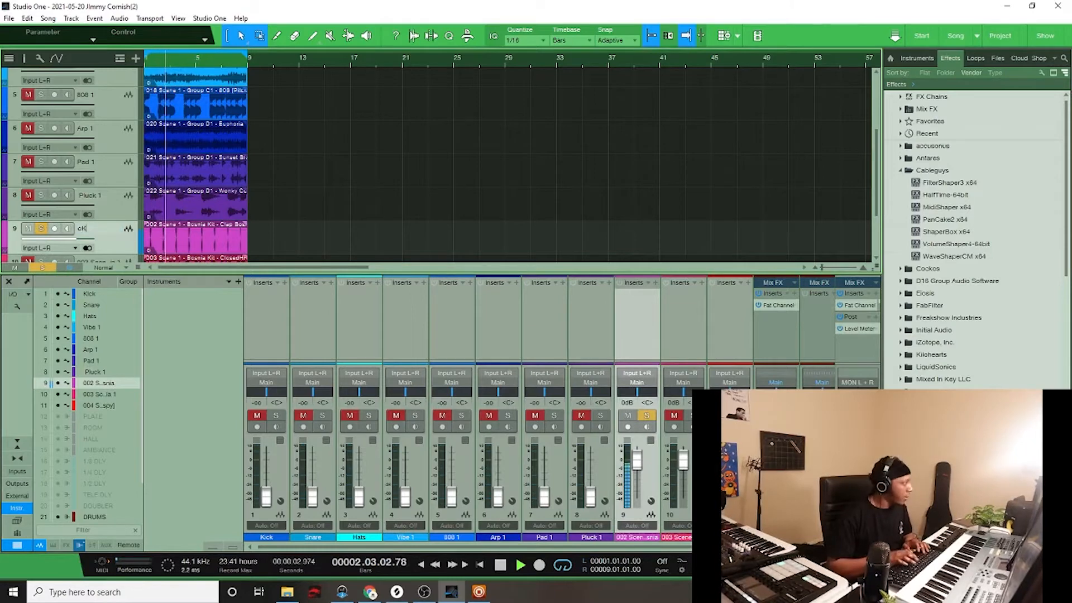
pyautogui.write('cLAp')
pyautogui.press('Return')
pyautogui.press('space')
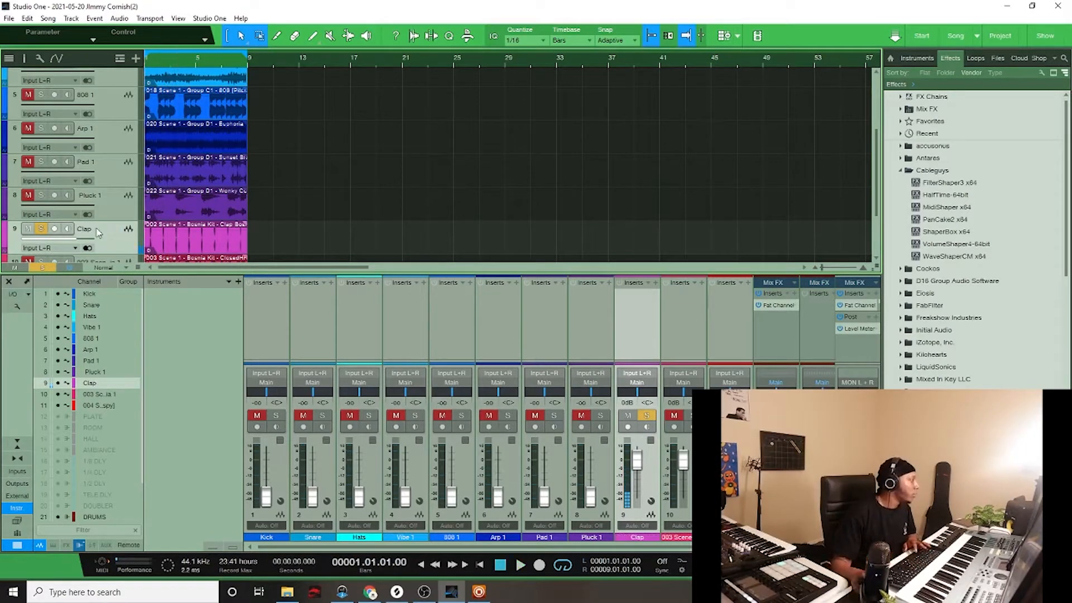
# Play the 003 closed hi-hat track soloed and rename it Hats 2
pyautogui.scroll(-1, 107, 247)
pyautogui.scroll(-1, 106, 246)
pyautogui.click(95, 225)
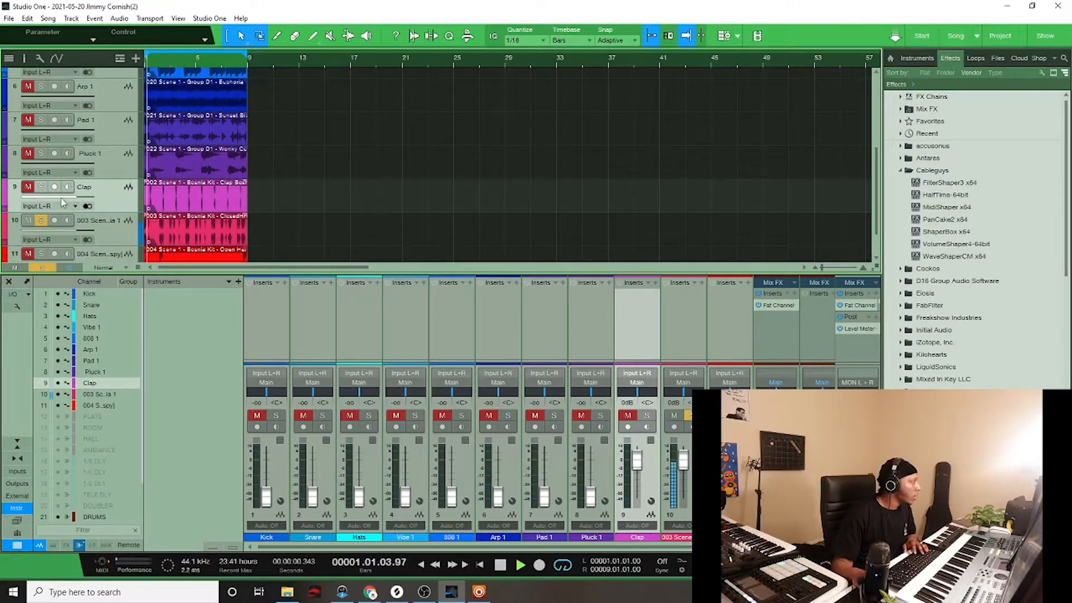
pyautogui.doubleClick(95, 225)
pyautogui.write('Gats')
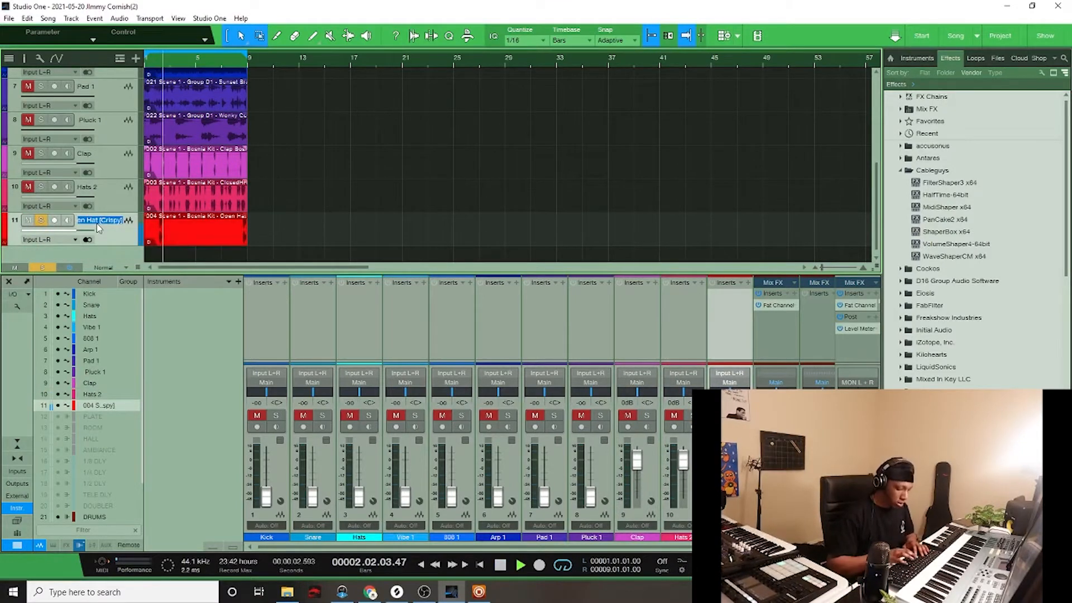
# Rename the 004 open hat track to Open Hat and stop playback
pyautogui.write('Open Hat')
pyautogui.press('Return')
pyautogui.press('space')
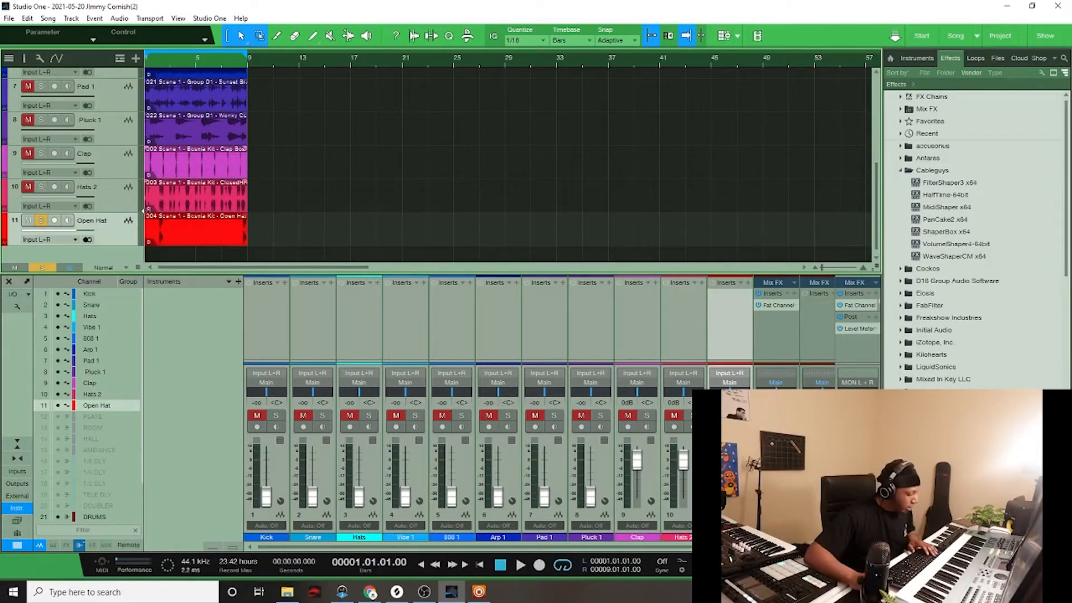
# Clear the Open Hat solo and, with the mixer console hidden, move the Vibe 1 track to the top of the track list
pyautogui.press('F3')
pyautogui.click(41, 410)
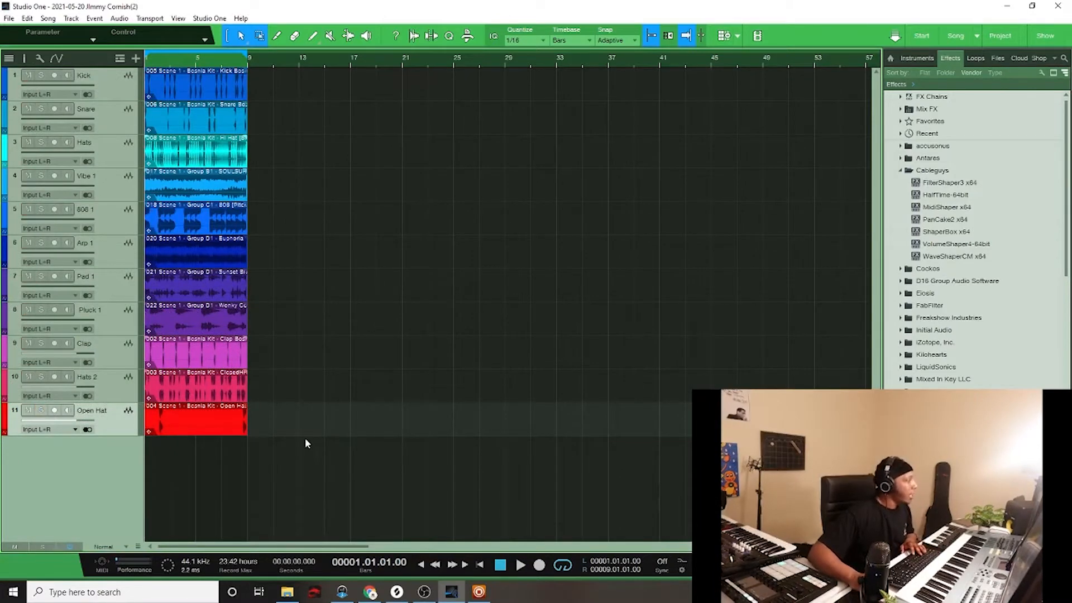
pyautogui.moveTo(132, 177); pyautogui.dragTo(132, 76)
# Move the Arp 1, Pad 1 and Pluck 1 tracks together to directly below Vibe 1
pyautogui.click(108, 257)
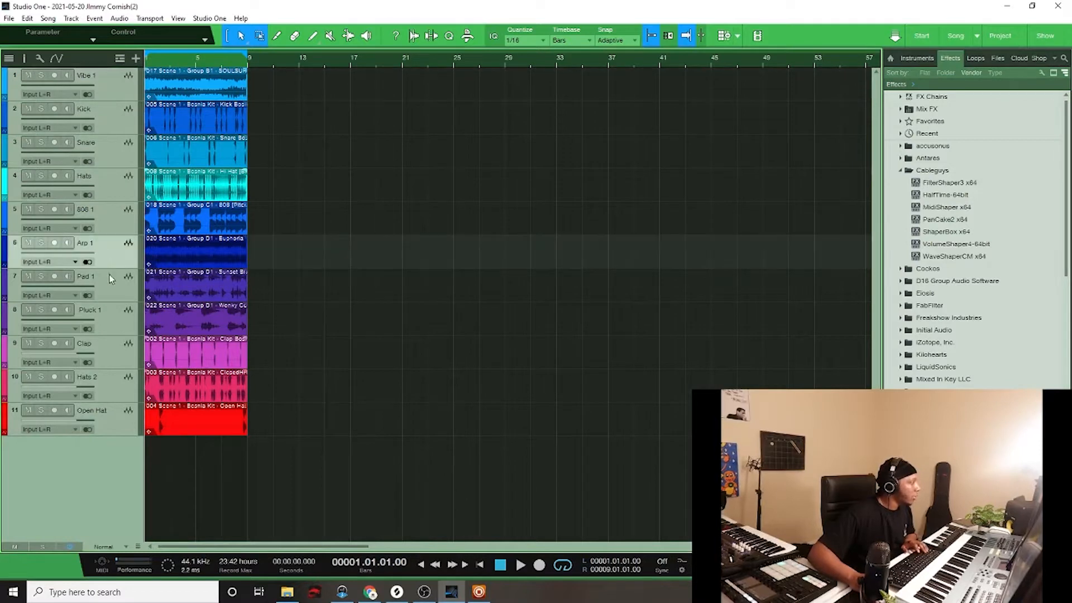
pyautogui.moveTo(109, 317); pyautogui.dragTo(149, 153)
# Move the 808 1 track to between Pluck 1 and Kick
pyautogui.click(127, 231)
pyautogui.click(120, 266)
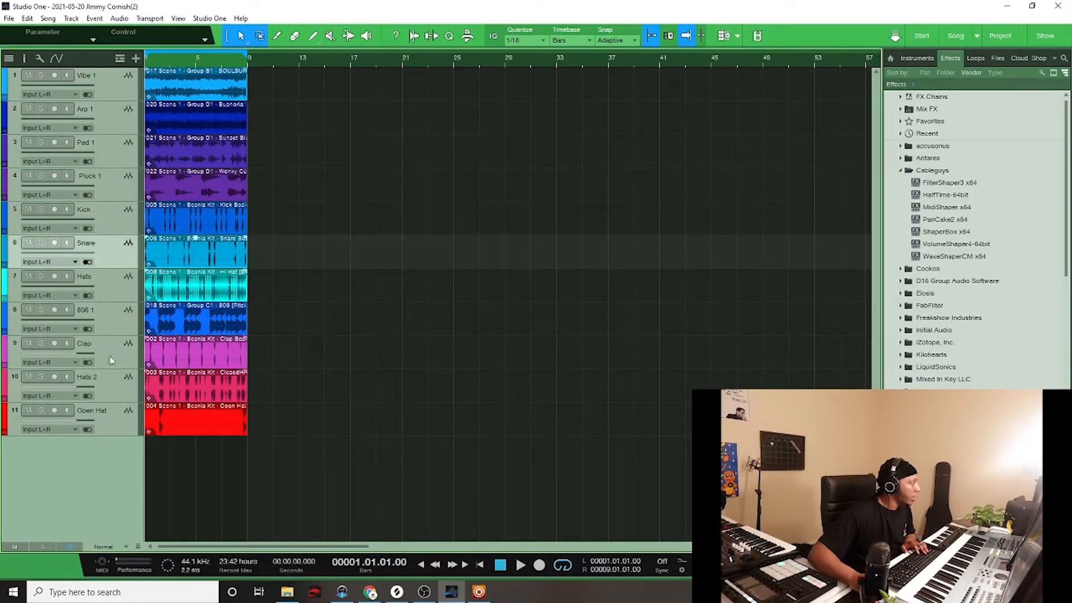
pyautogui.click(109, 357)
pyautogui.click(108, 326)
pyautogui.moveTo(108, 326); pyautogui.dragTo(112, 248)
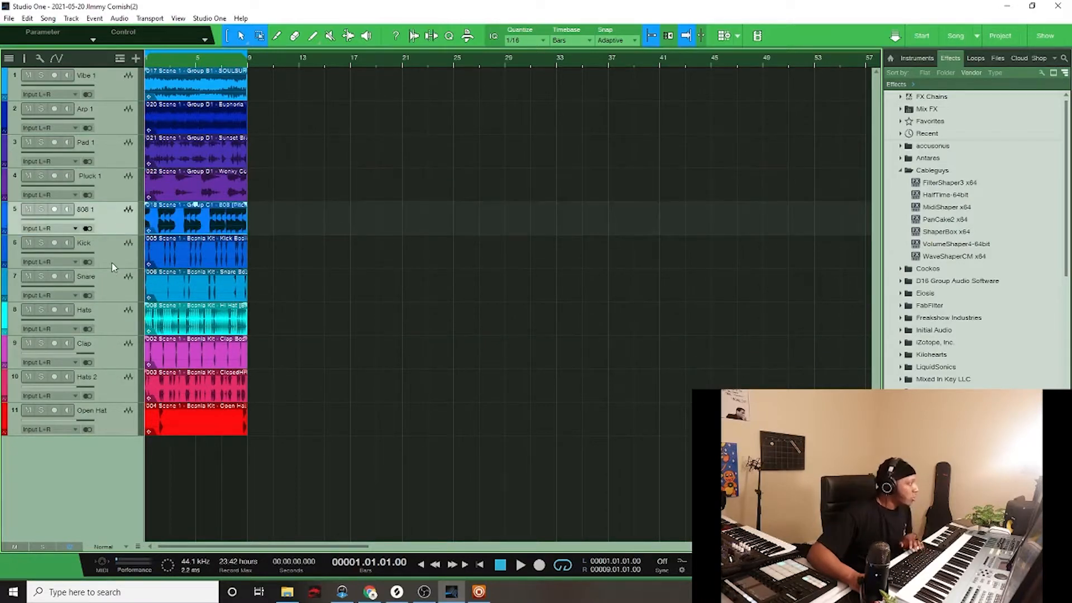
# Pack the tracks from Kick through Open Hat into a folder named Drums
pyautogui.click(112, 263)
pyautogui.keyDown('shift'); pyautogui.click(118, 409); pyautogui.keyUp('shift')
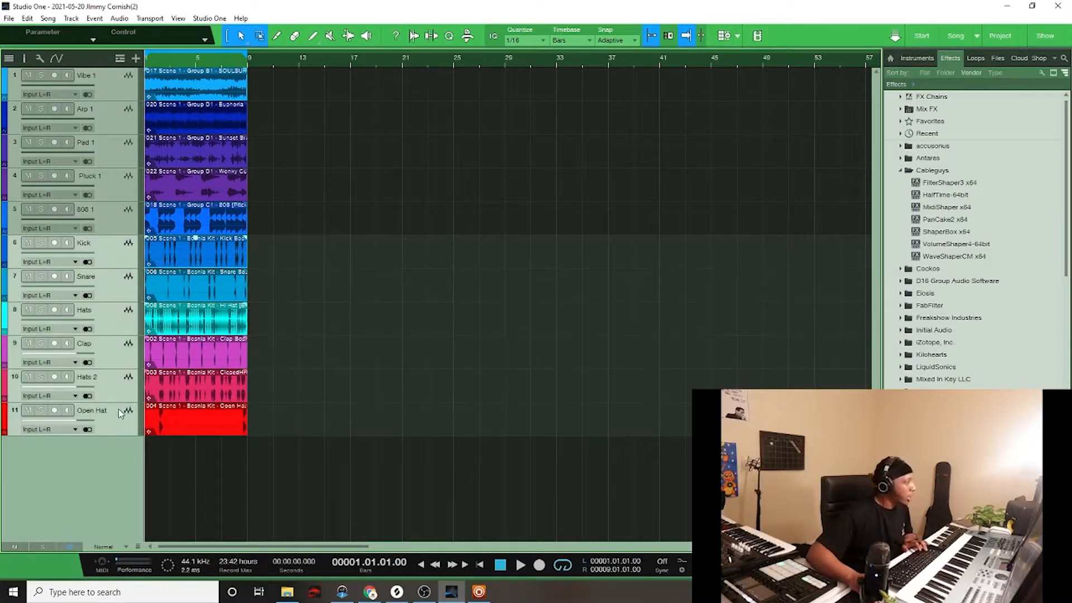
pyautogui.rightClick(117, 368)
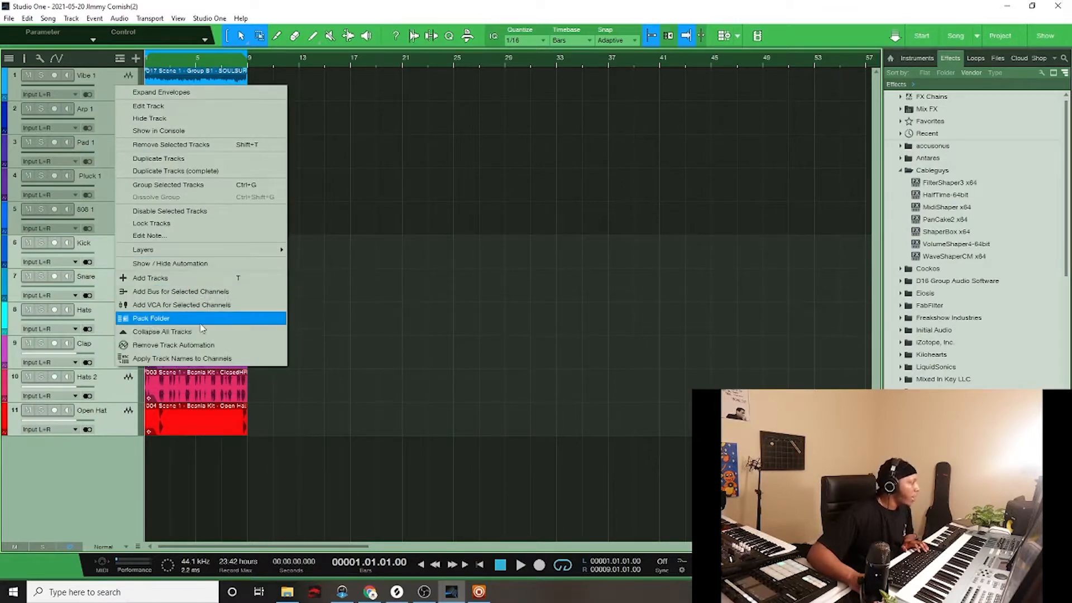
pyautogui.click(166, 317)
pyautogui.doubleClick(93, 243)
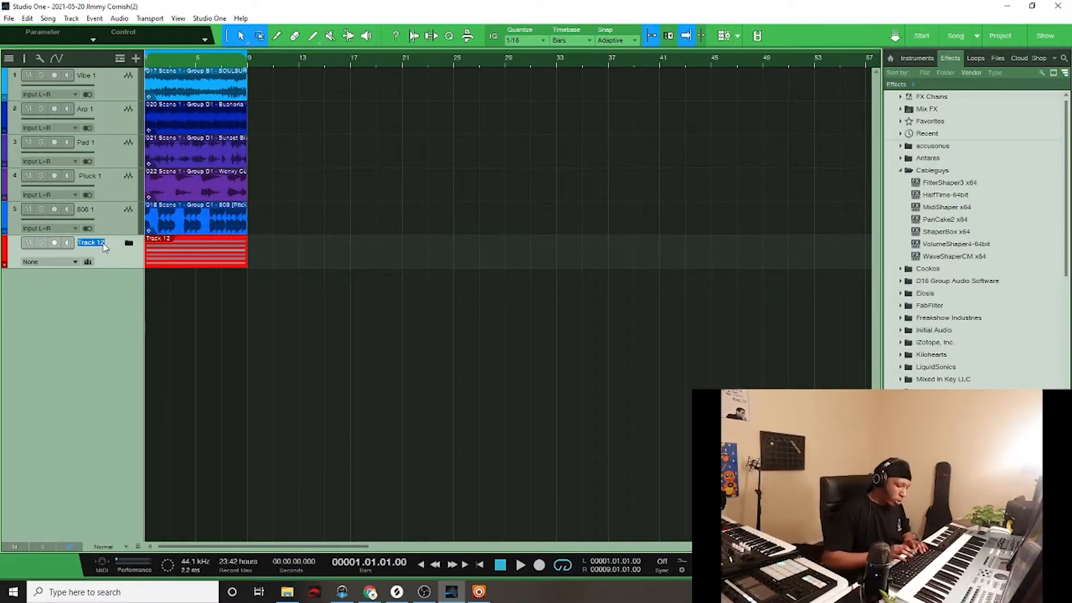
pyautogui.press('Return')
# Pack the Vibe 1, Arp 1, Pad 1 and Pluck 1 tracks into a folder named Instruments
pyautogui.click(102, 182)
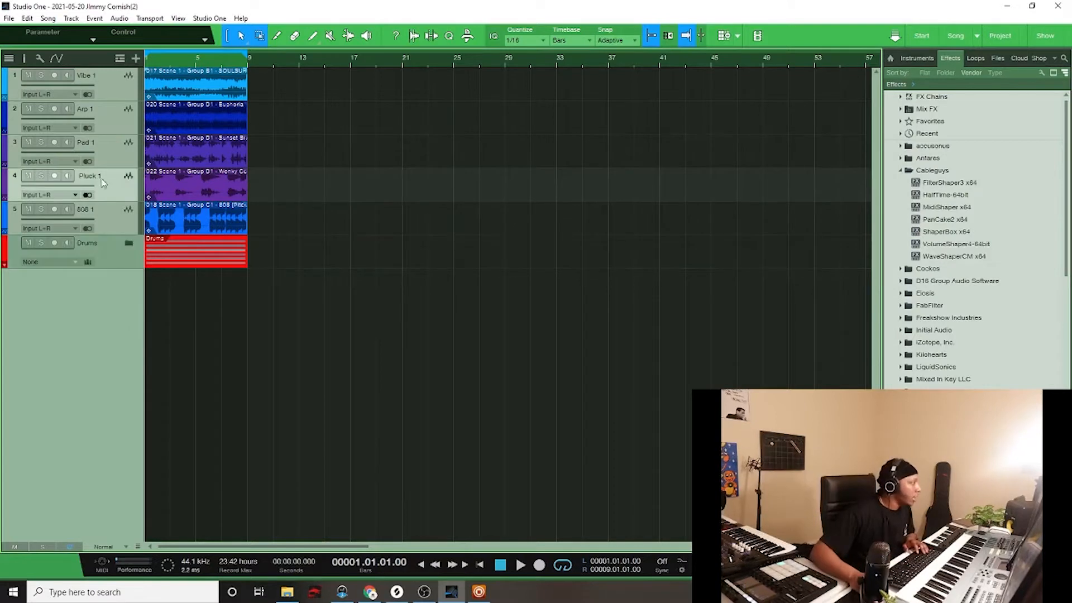
pyautogui.keyDown('shift'); pyautogui.click(131, 91); pyautogui.keyUp('shift')
pyautogui.rightClick(105, 83)
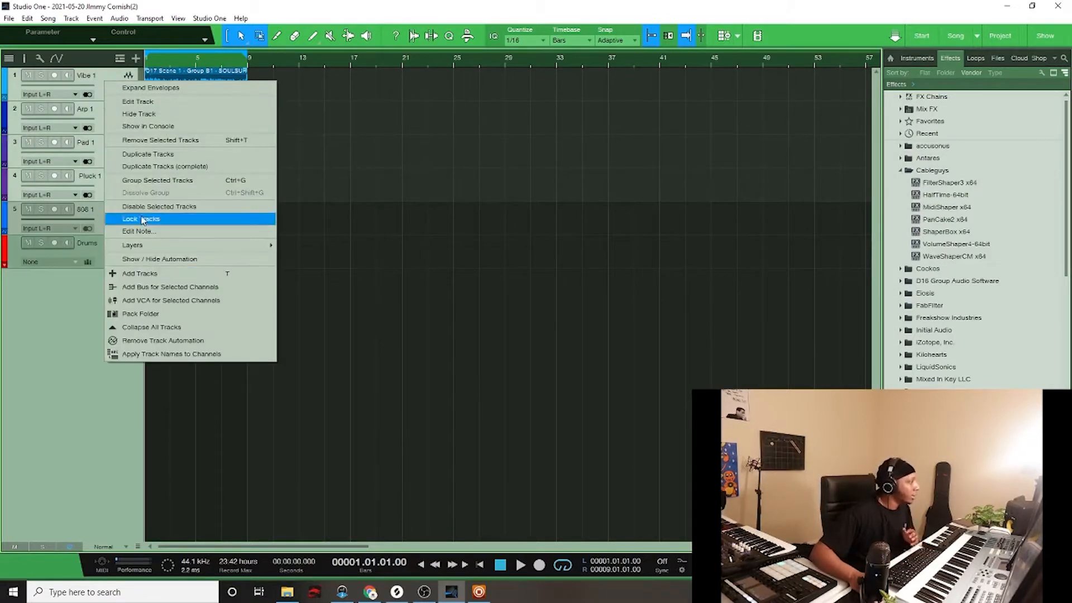
pyautogui.click(140, 313)
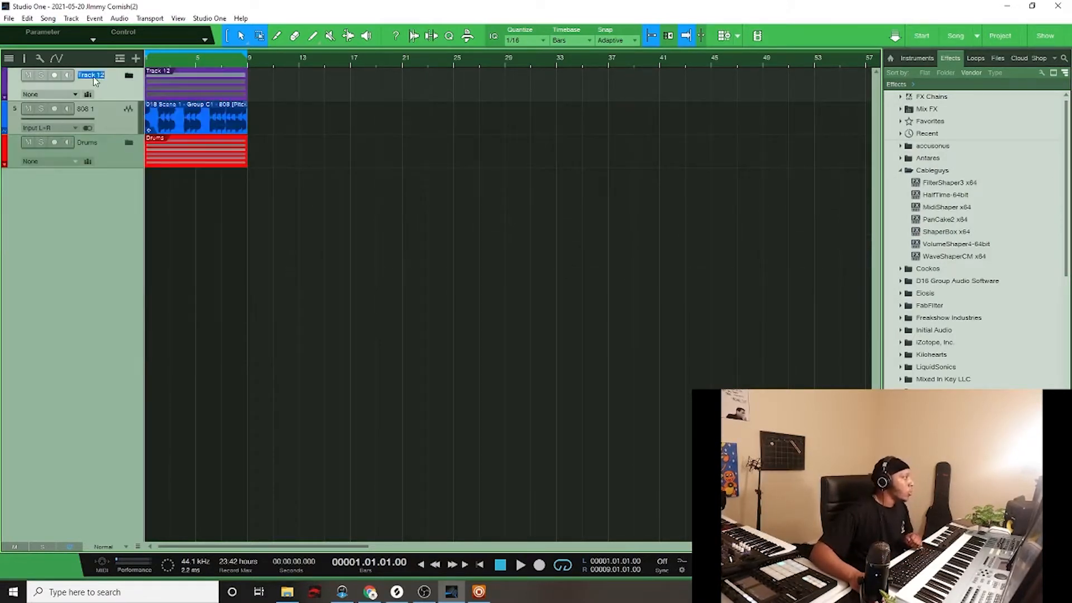
pyautogui.write('Instruments')
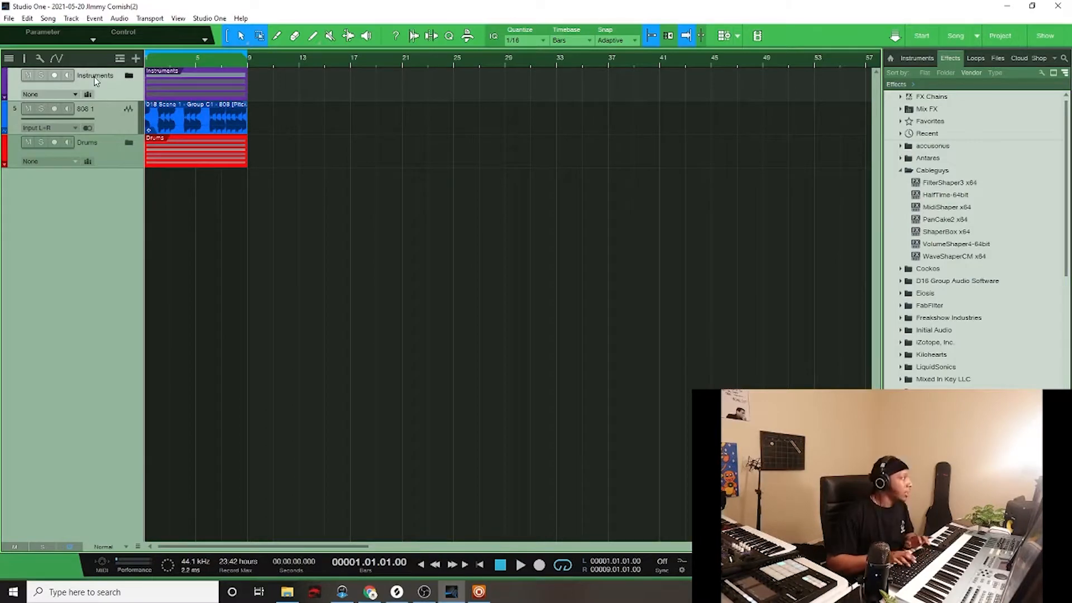
pyautogui.press('Return')
# Expand the Instruments and Drums folders to show their tracks
pyautogui.click(129, 74)
pyautogui.click(129, 75)
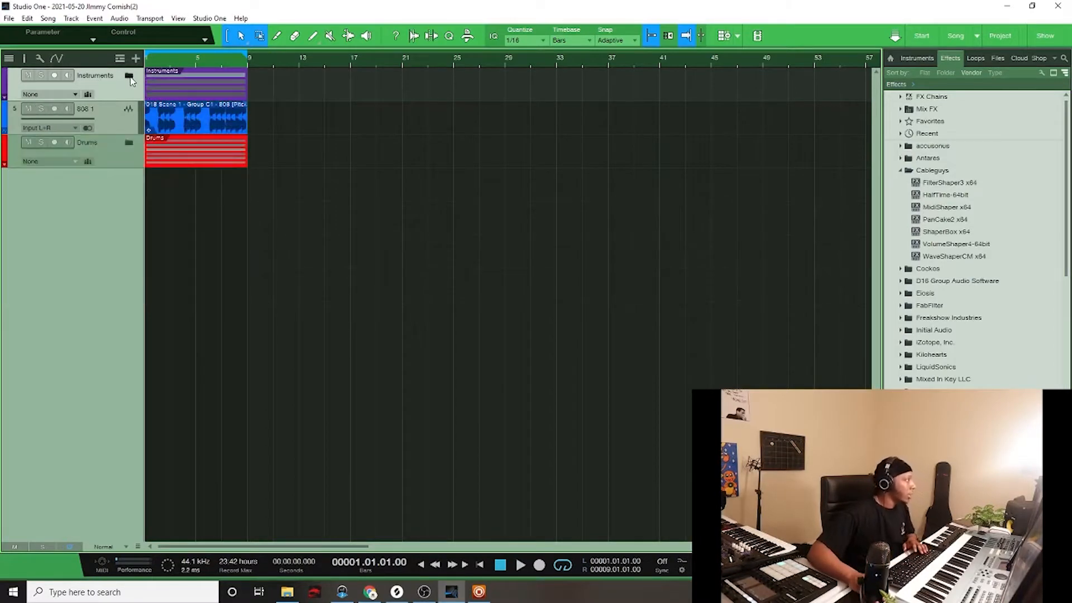
pyautogui.click(129, 75)
pyautogui.click(129, 277)
# Play the Vibe 1 track soloed, raise its console fader to about -16.9 dB and stop playback
pyautogui.click(47, 109)
pyautogui.press('space')
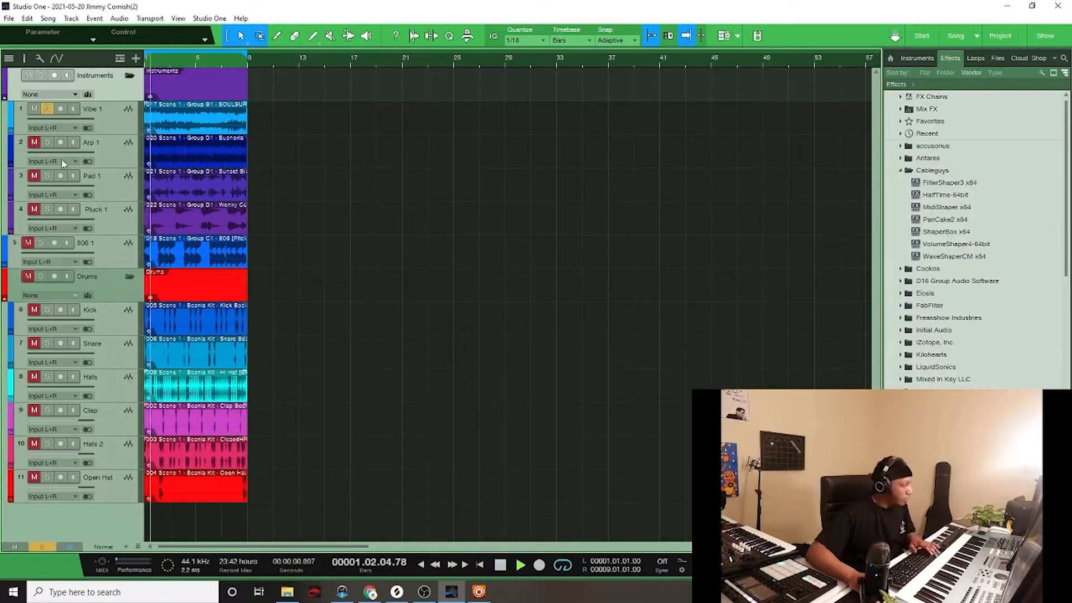
pyautogui.press('F3')
pyautogui.moveTo(267, 496); pyautogui.dragTo(266, 477)
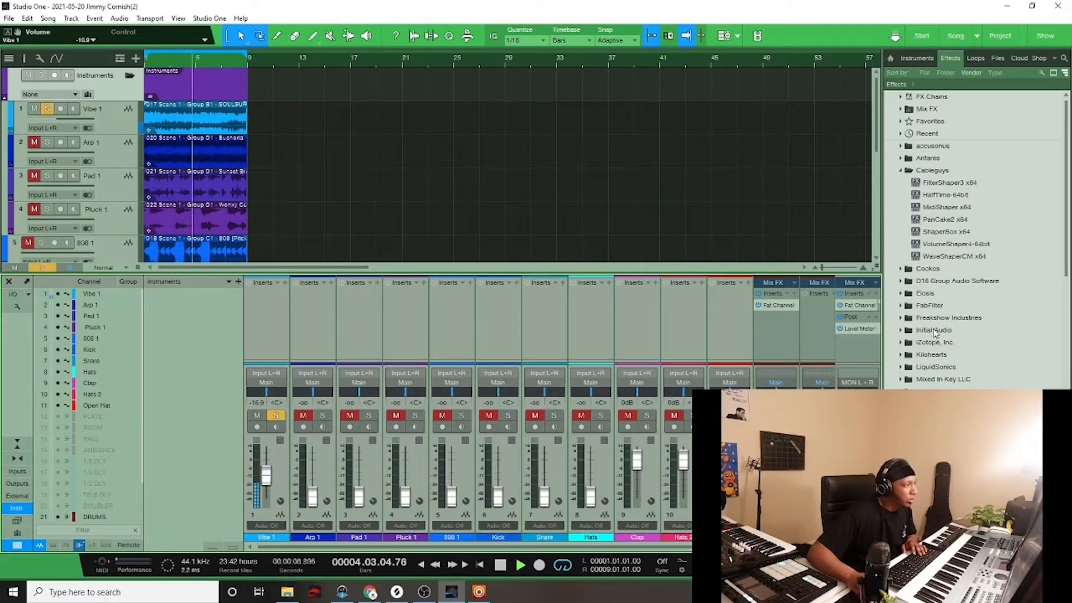
pyautogui.press('space')
# Find FabFilter Pro-Q 3 among the FabFilter effects and insert it on the Vibe 1 channel
pyautogui.click(932, 441)
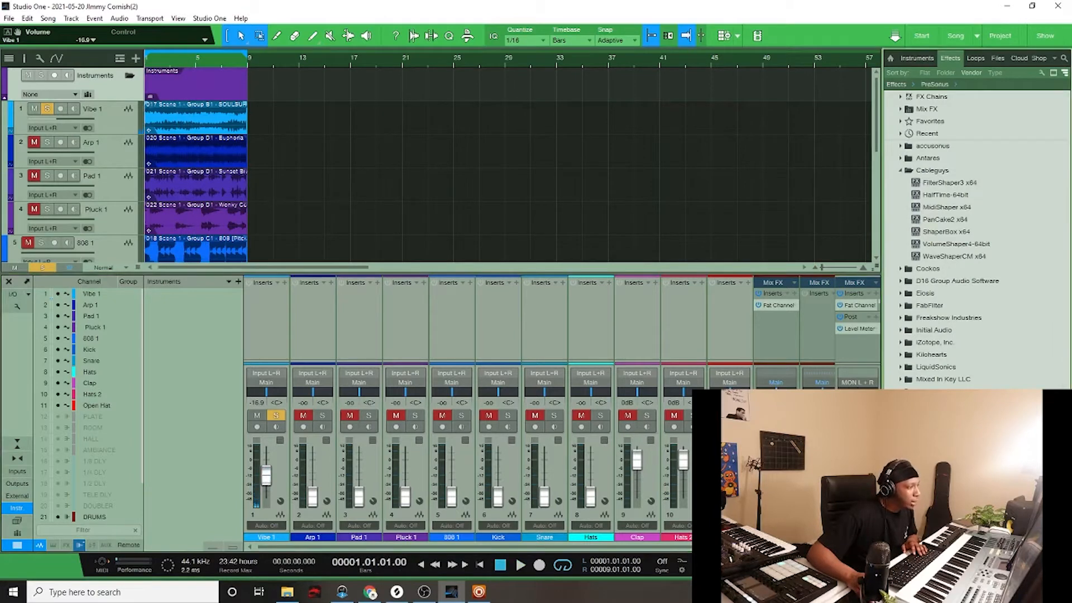
pyautogui.click(903, 306)
pyautogui.scroll(-6, 969, 374)
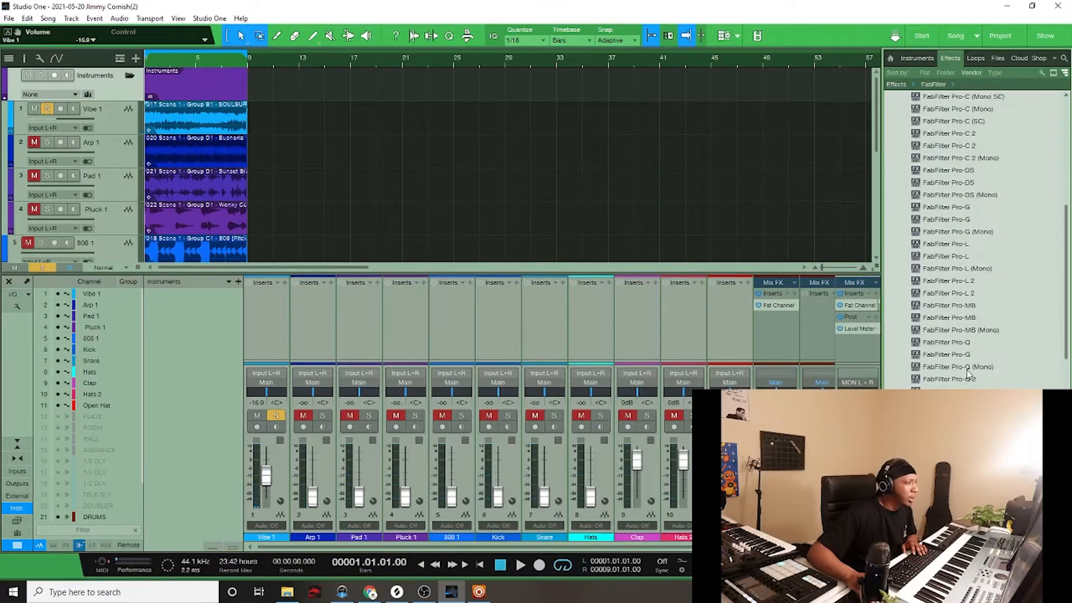
pyautogui.scroll(-1, 969, 375)
pyautogui.click(961, 412)
pyautogui.moveTo(306, 304); pyautogui.dragTo(267, 297)
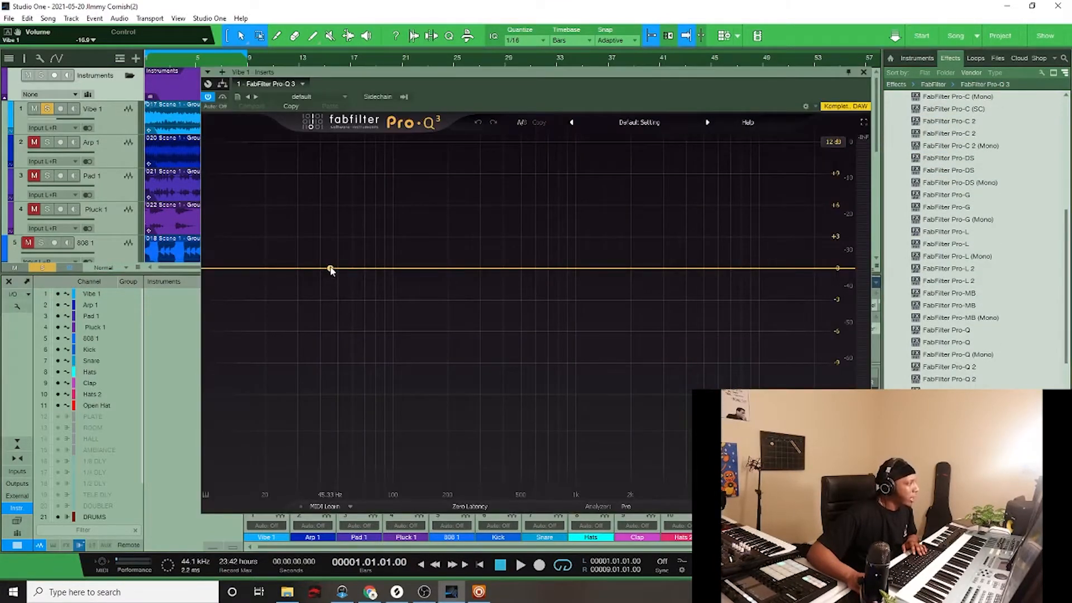
# Add an EQ band at about 25 Hz and change its shape to Low Cut
pyautogui.doubleClick(280, 273)
pyautogui.rightClick(283, 274)
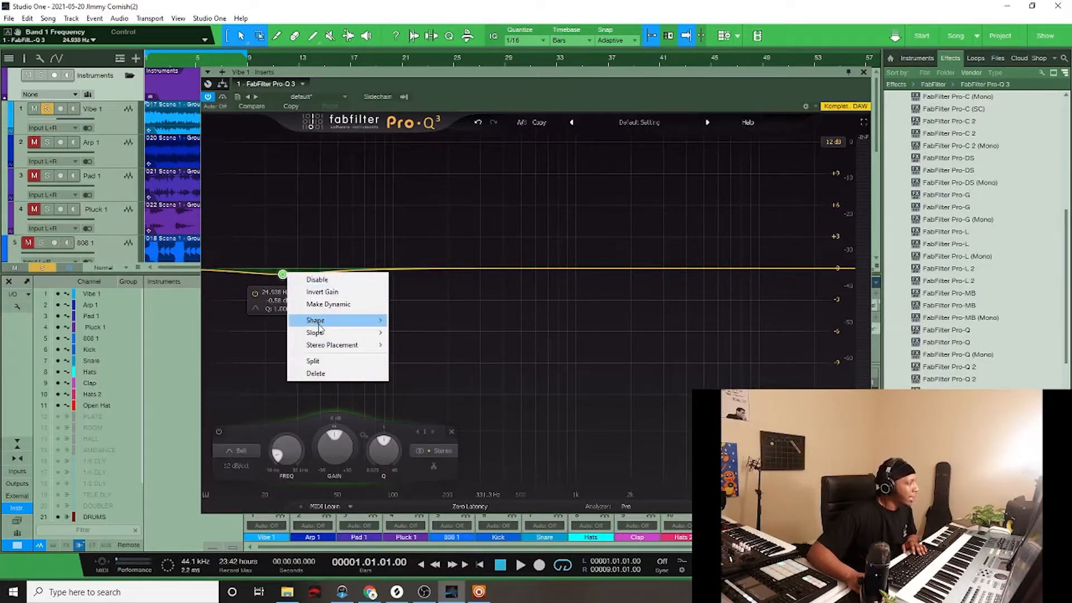
pyautogui.moveTo(344, 325)
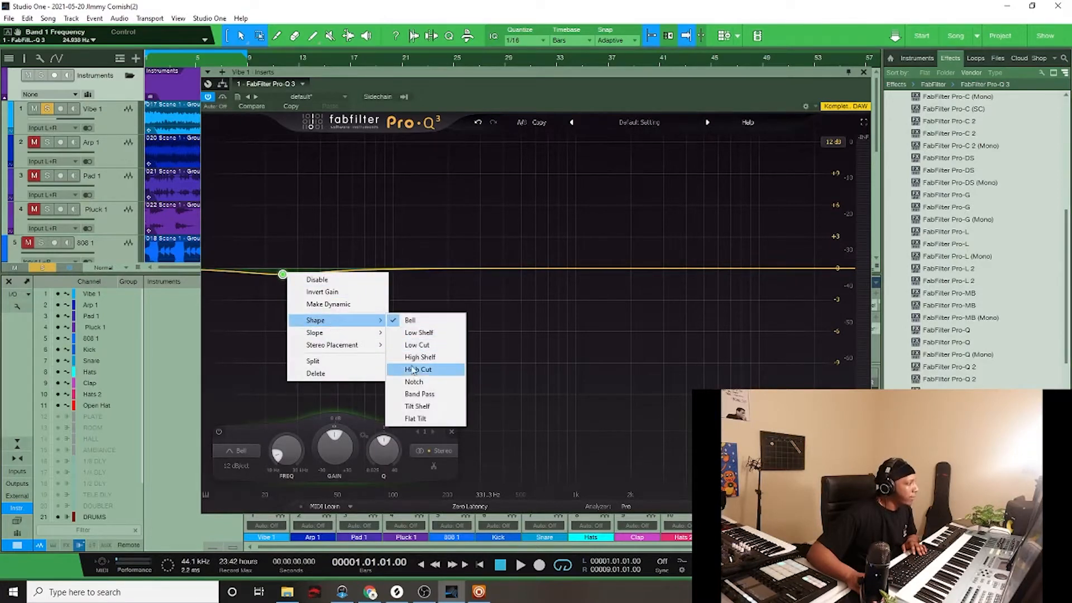
pyautogui.click(417, 345)
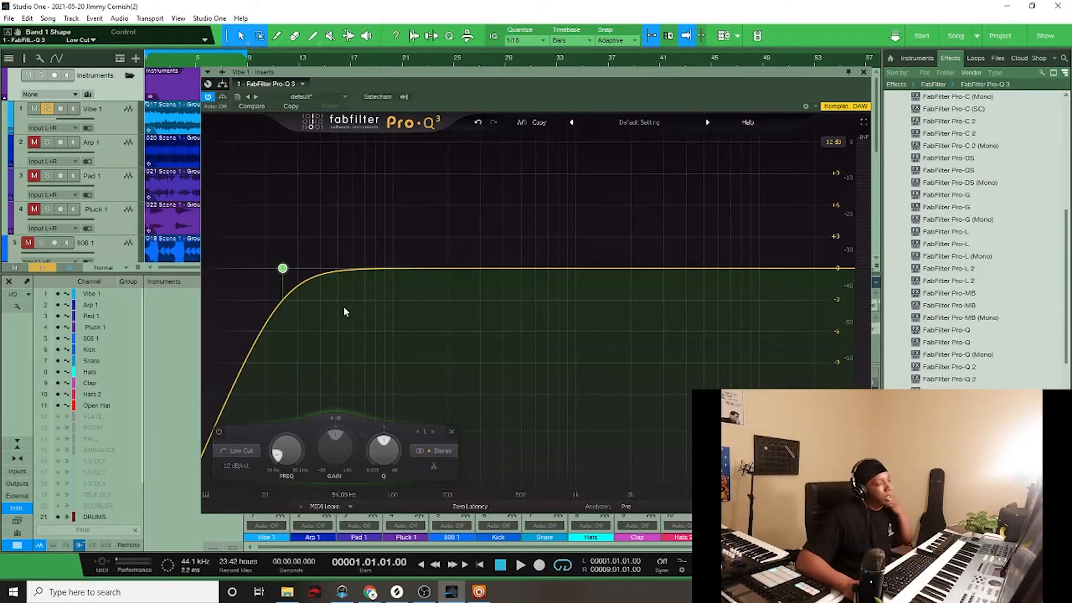
# Play Vibe 1 and move the low cut up to about 150 Hz with a lower Q
pyautogui.press('space')
pyautogui.moveTo(283, 268); pyautogui.dragTo(423, 389)
pyautogui.scroll(-1, 407, 288)
pyautogui.scroll(5, 407, 288)
# Add a High Cut band to the Vibe 1 EQ, move it to about 1460 Hz and stop playback
pyautogui.click(685, 268)
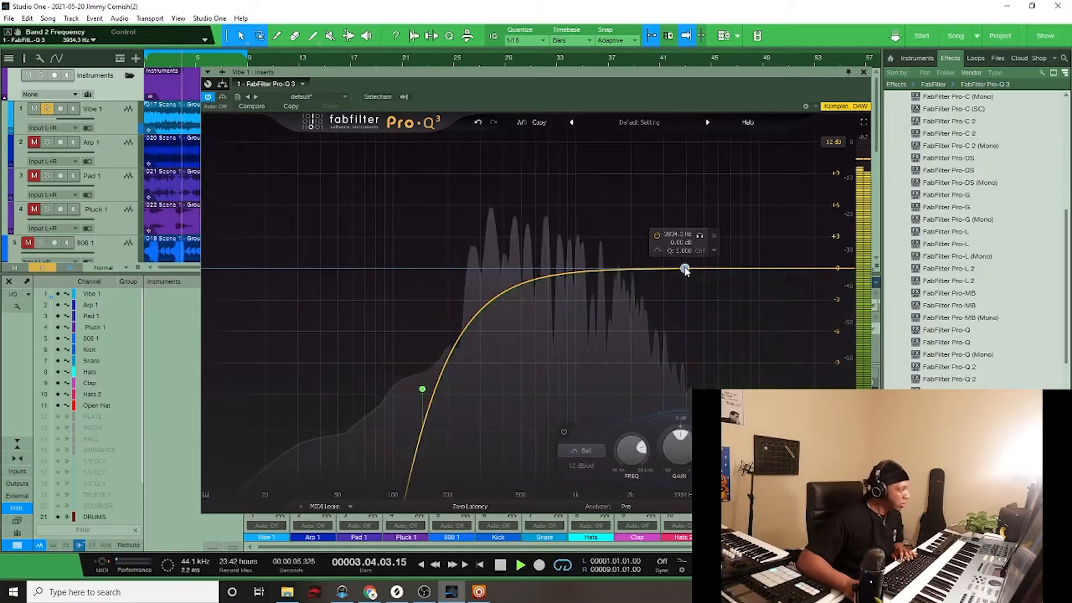
pyautogui.rightClick(684, 269)
pyautogui.moveTo(740, 317)
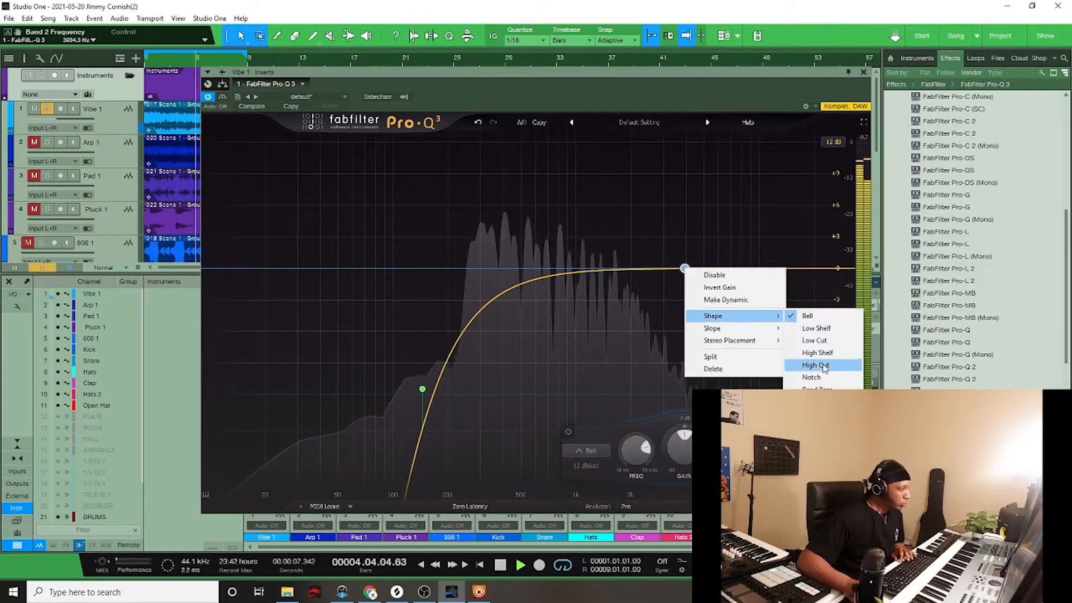
pyautogui.click(818, 366)
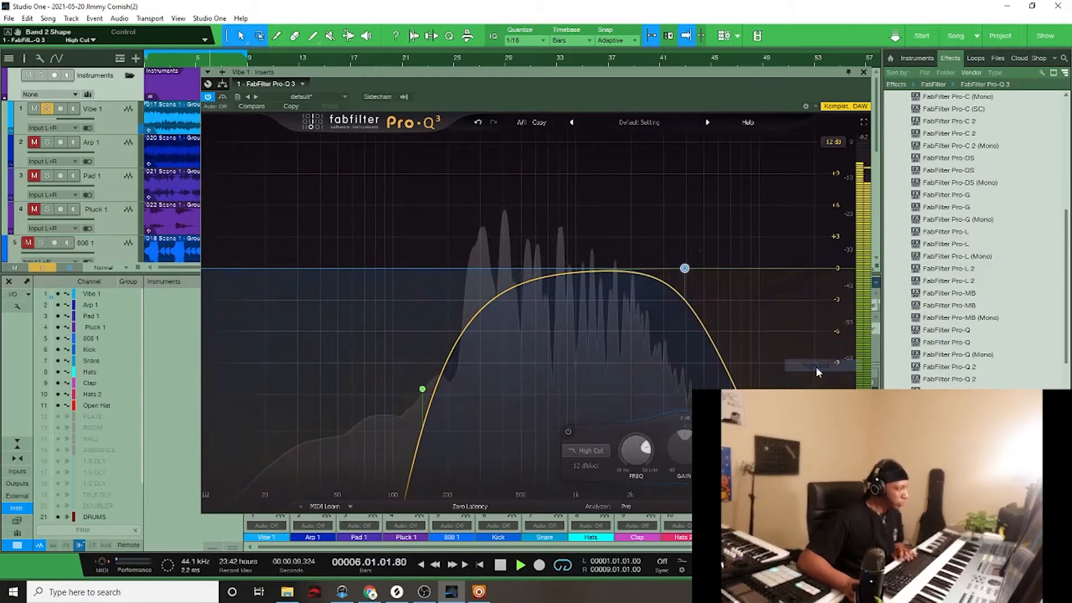
pyautogui.moveTo(685, 269); pyautogui.dragTo(607, 263)
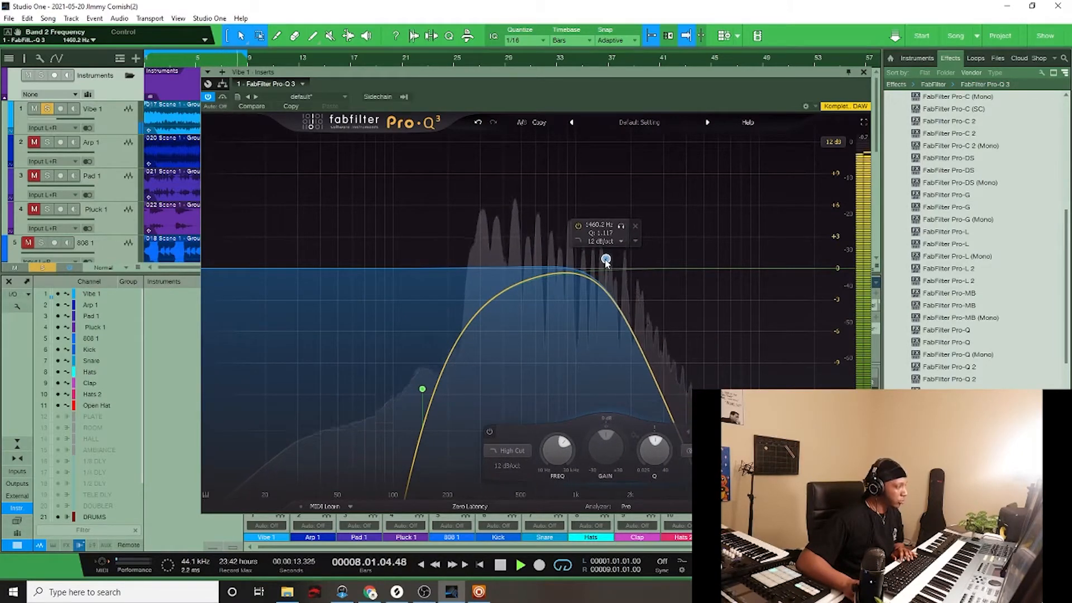
pyautogui.click(864, 72)
pyautogui.press('space')
# Find VerbSuite Classics among the Slate Digital effects and insert it on the Vibe 1 channel after the EQ
pyautogui.scroll(-9, 921, 402)
pyautogui.click(901, 419)
pyautogui.scroll(-5, 901, 419)
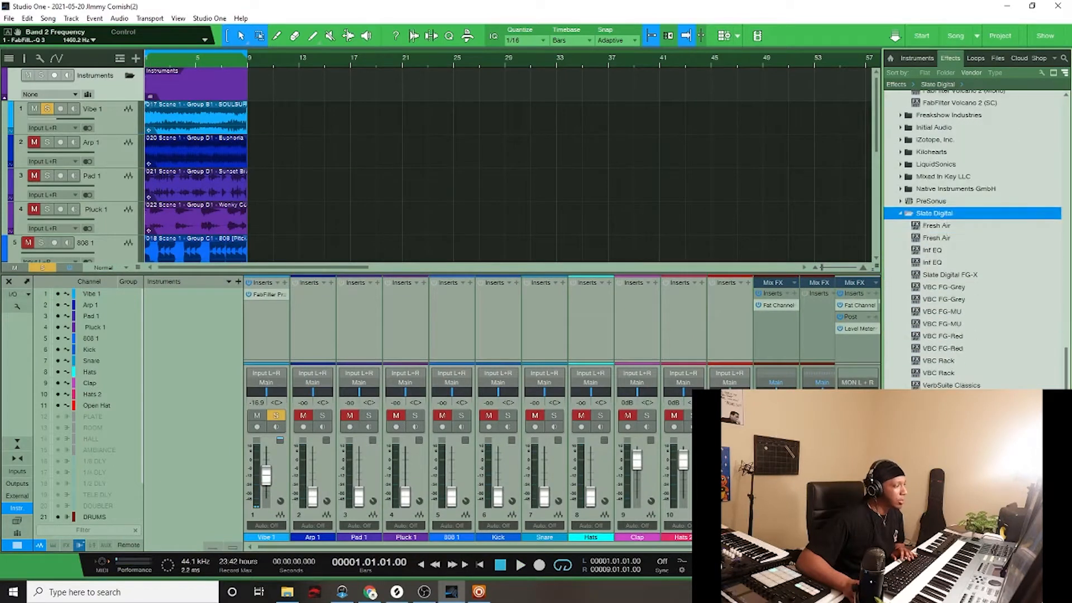
pyautogui.scroll(-2, 944, 346)
pyautogui.moveTo(958, 373); pyautogui.dragTo(270, 327)
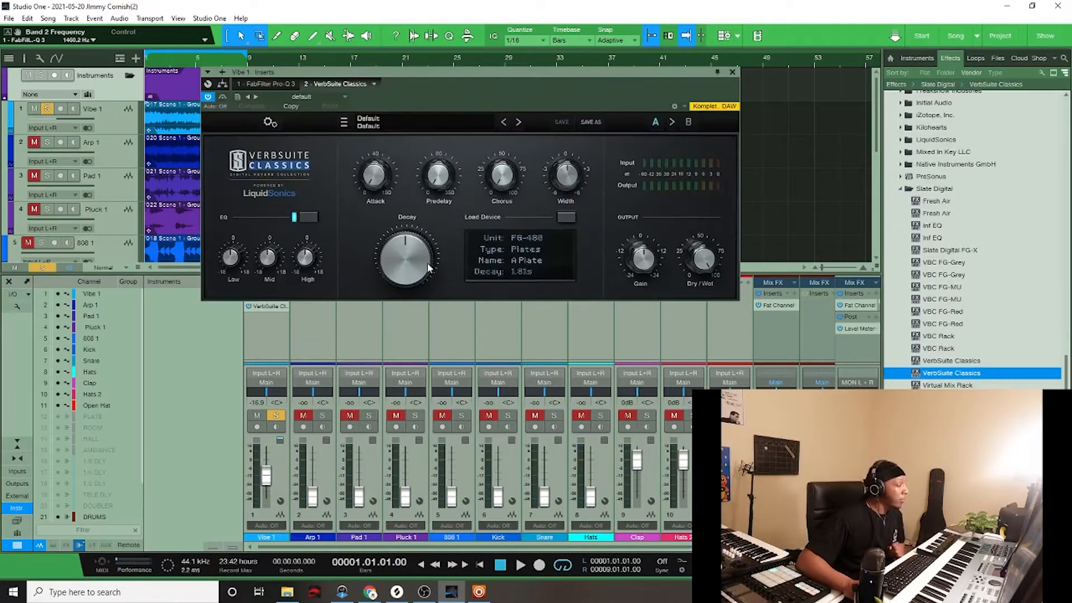
# Play Vibe 1, lower the reverb's Low EQ gain to about -10.4 dB and stop playback
pyautogui.press('space')
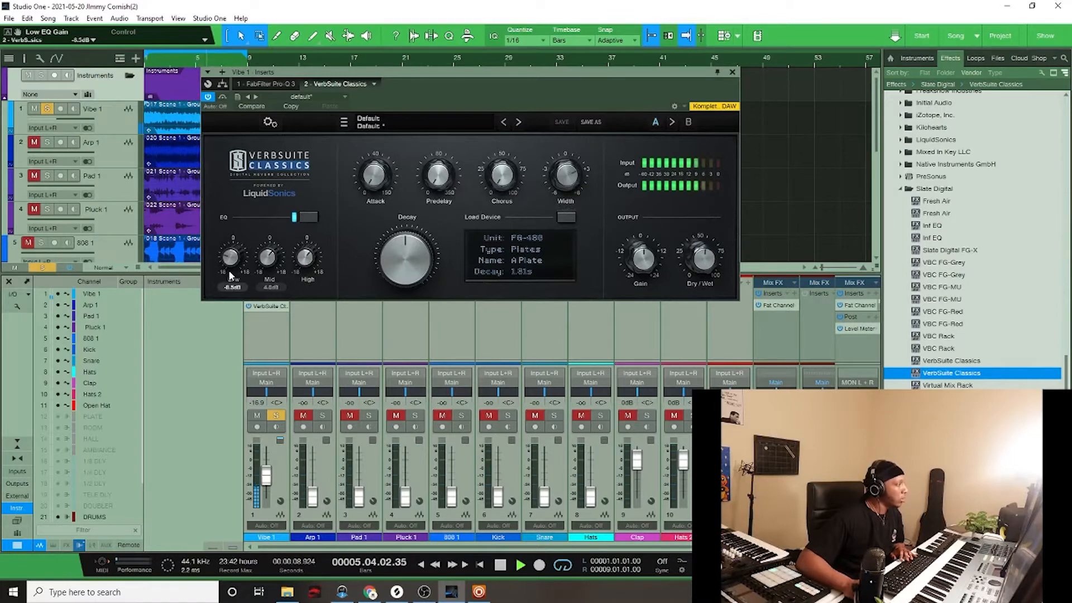
pyautogui.click(732, 73)
pyautogui.press('space')
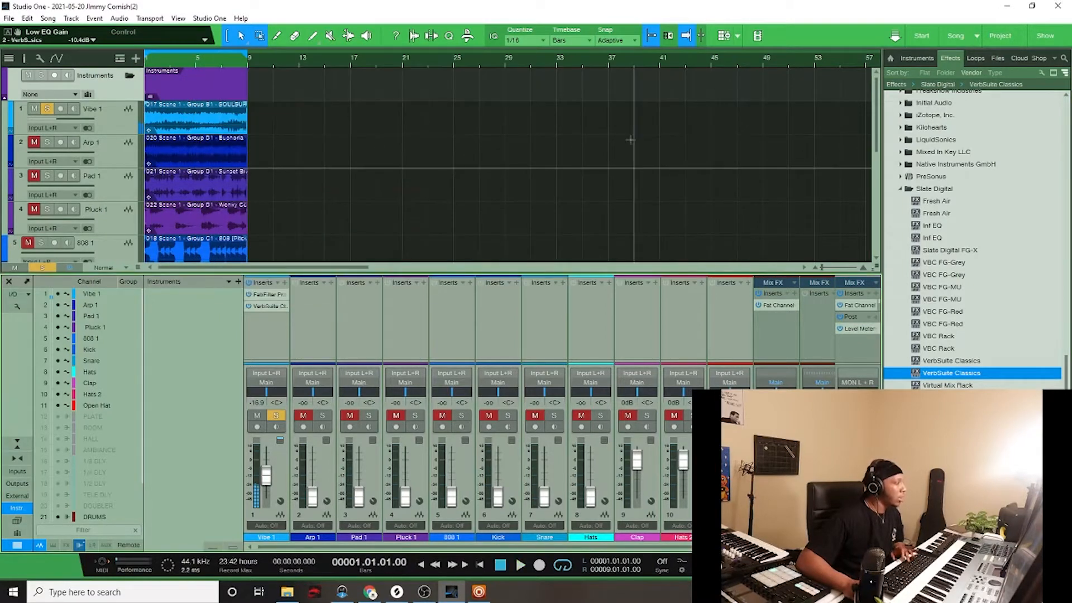
# Solo Arp 1 along with Vibe 1, start playback and raise the Arp 1 fader to about -27.5 dB
pyautogui.click(47, 143)
pyautogui.press('space')
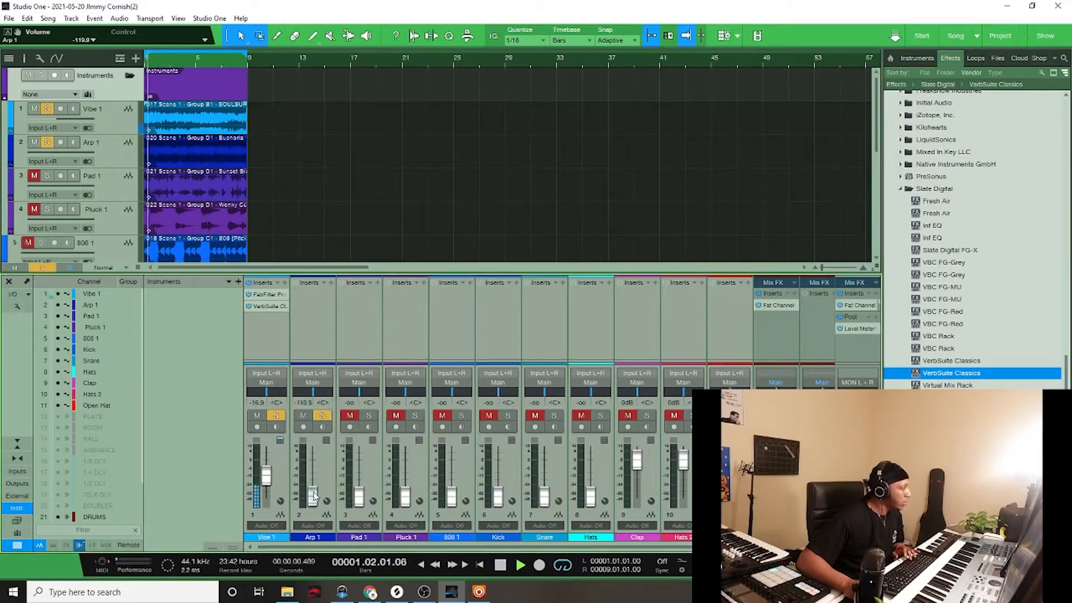
pyautogui.moveTo(313, 495); pyautogui.dragTo(313, 483)
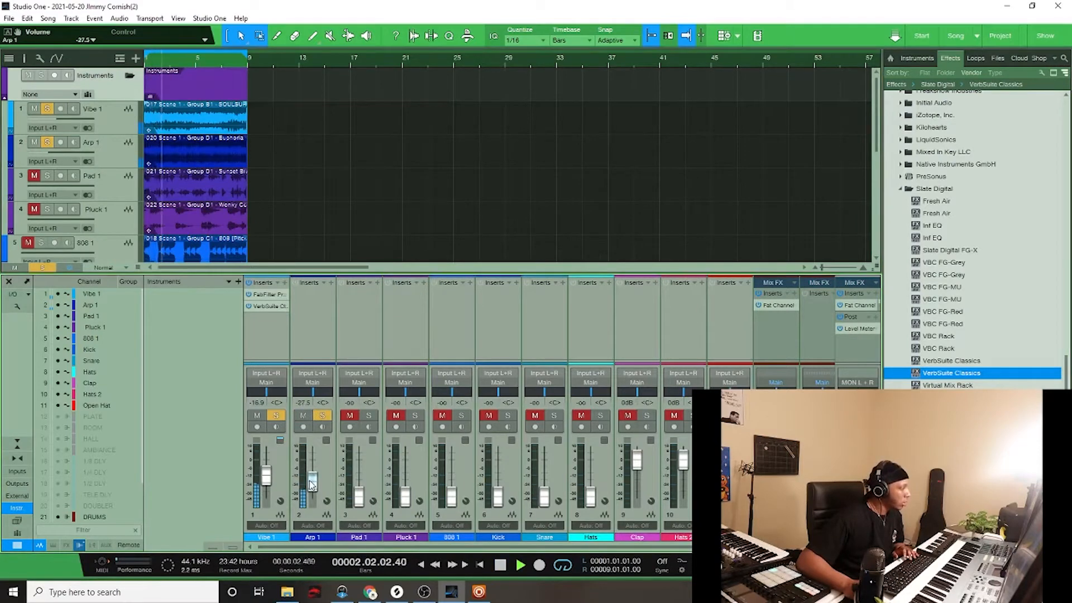
# Copy Vibe 1's Pro-Q 3 to Arp 1, with the low cut at about 90 Hz and high cut at about 4.3 kHz
pyautogui.click(284, 296)
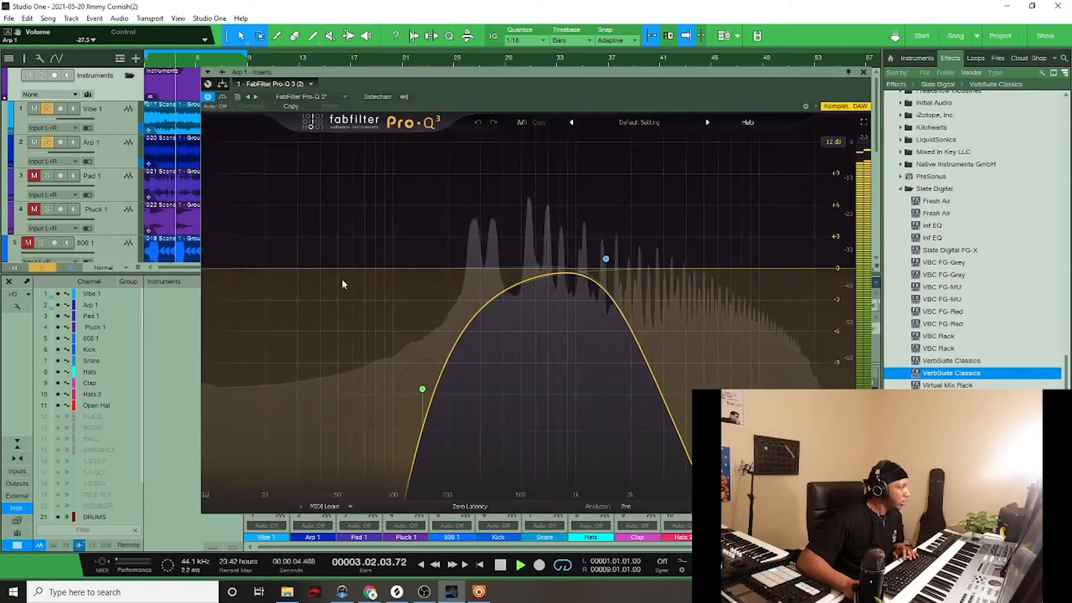
pyautogui.moveTo(424, 389); pyautogui.dragTo(366, 383)
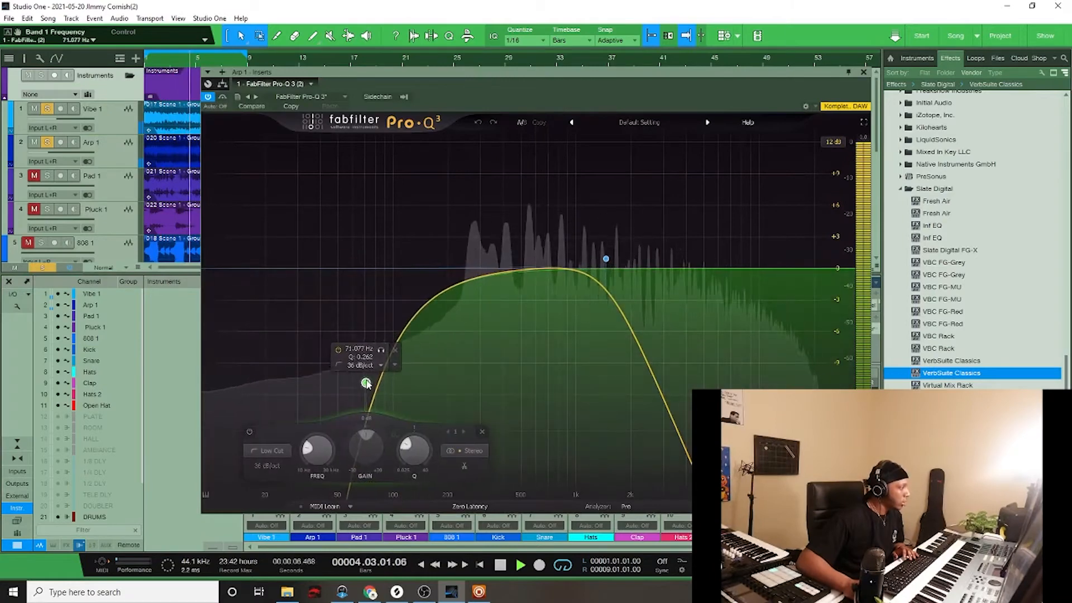
pyautogui.moveTo(609, 260); pyautogui.dragTo(695, 289)
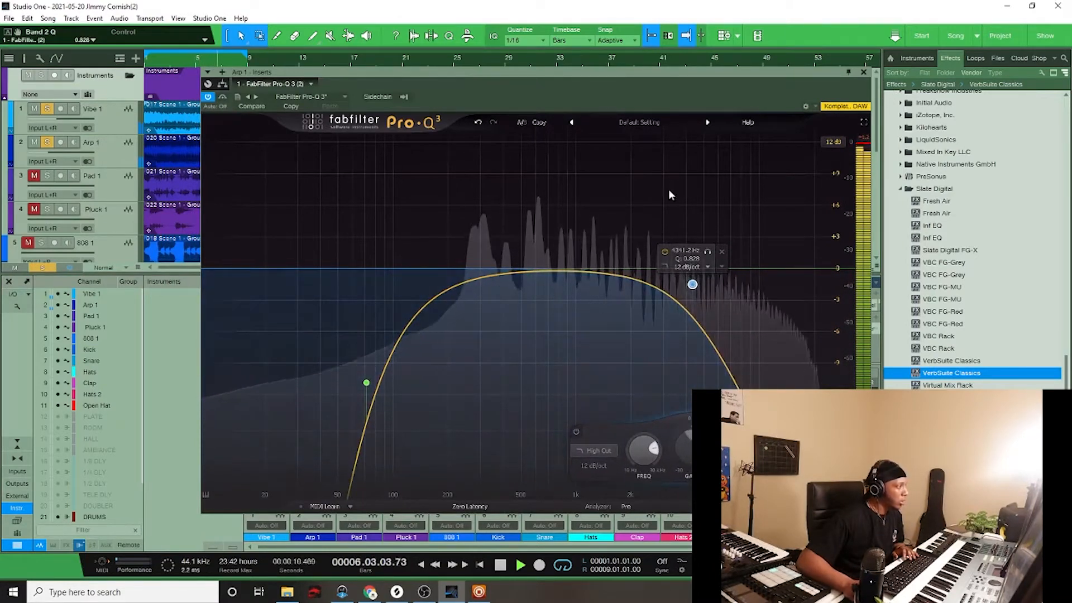
pyautogui.moveTo(366, 382); pyautogui.dragTo(385, 342)
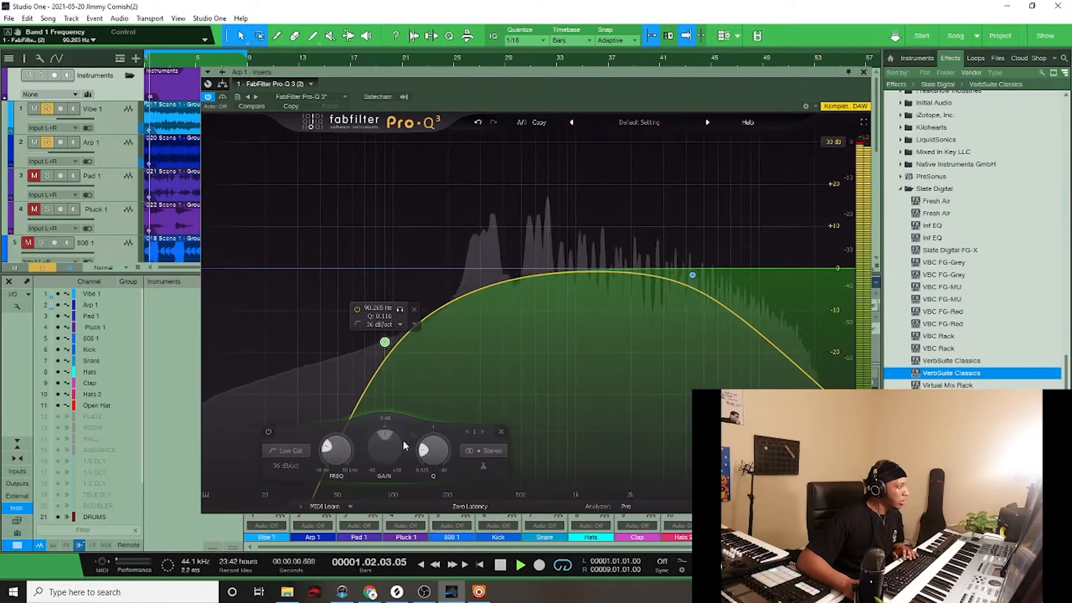
pyautogui.click(864, 72)
pyautogui.press('space')
# Copy VerbSuite Classics from Vibe 1 to Arp 1 and set its Dry/Wet to about 23% during playback
pyautogui.moveTo(268, 313); pyautogui.dragTo(335, 325)
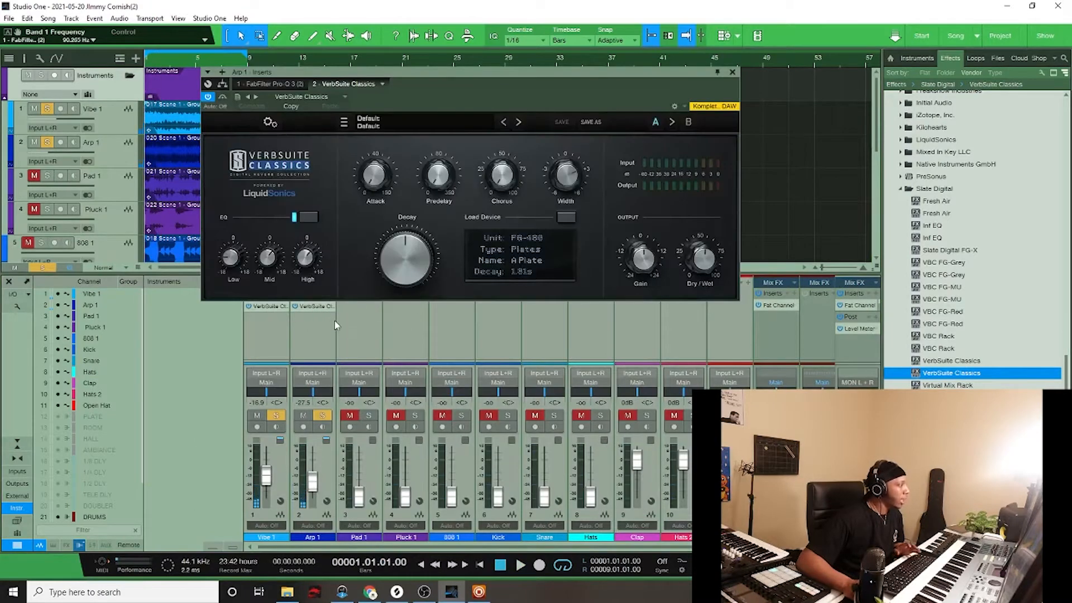
pyautogui.press('space')
pyautogui.scroll(-5, 695, 276)
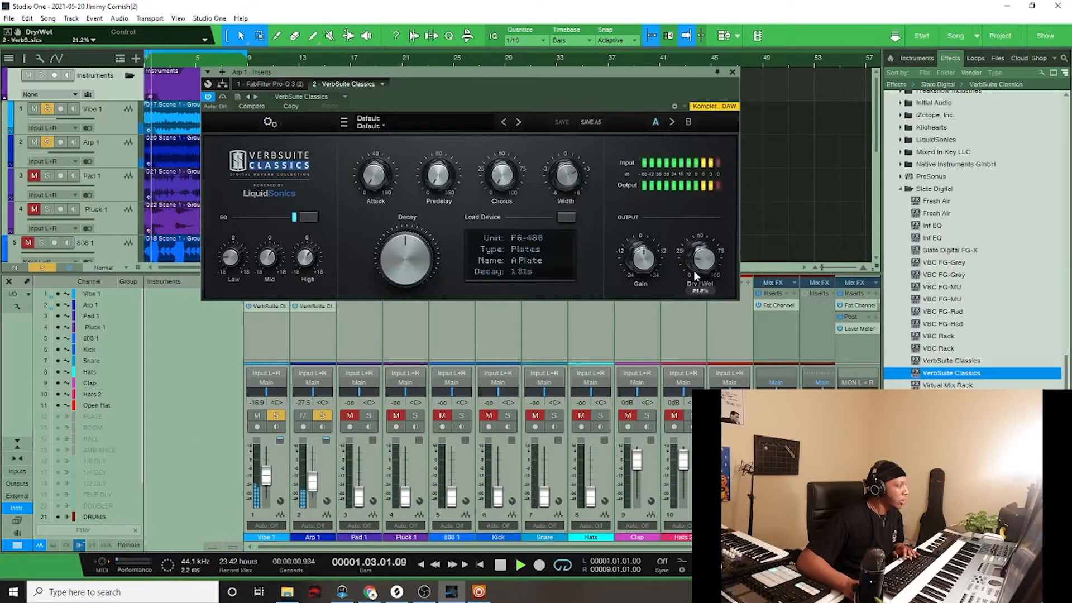
pyautogui.scroll(2, 695, 265)
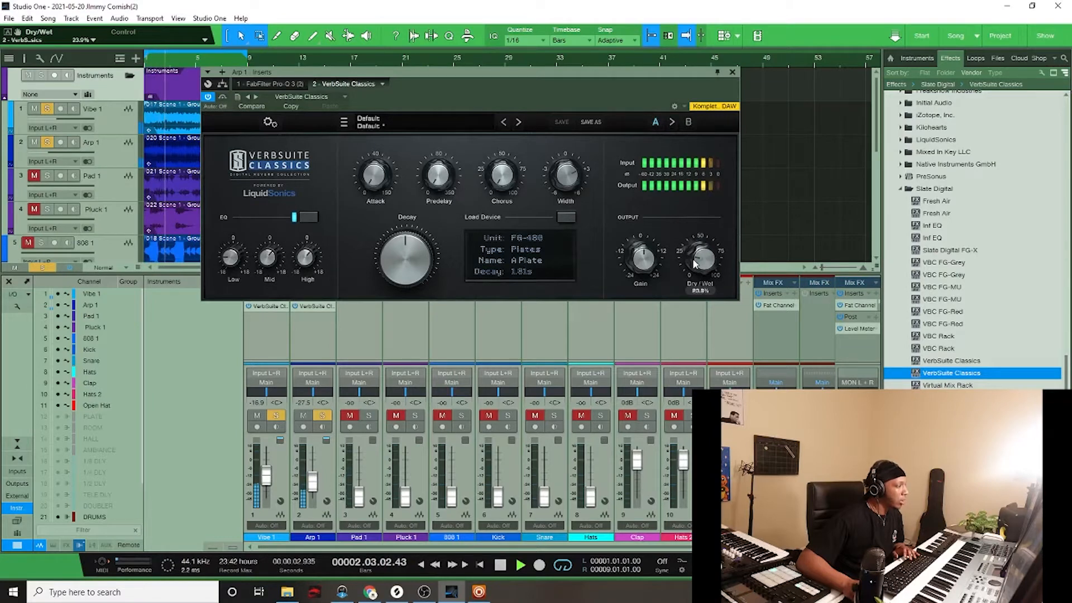
pyautogui.click(732, 72)
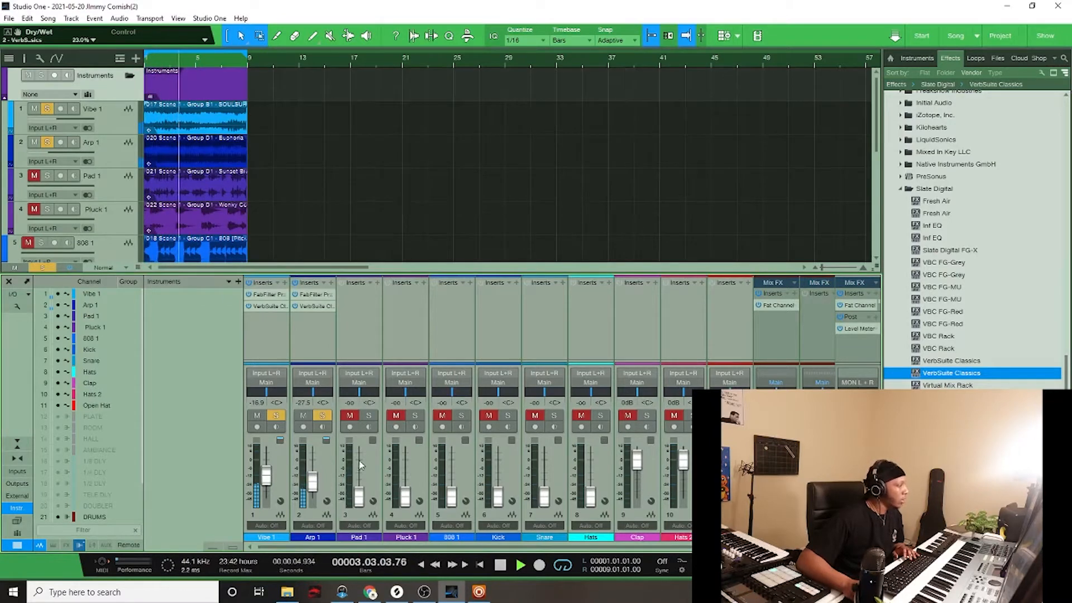
pyautogui.press('space')
# Find PanCake2 x64 among the Cableguys effects and insert it on the Arp 1 channel
pyautogui.scroll(8, 1002, 185)
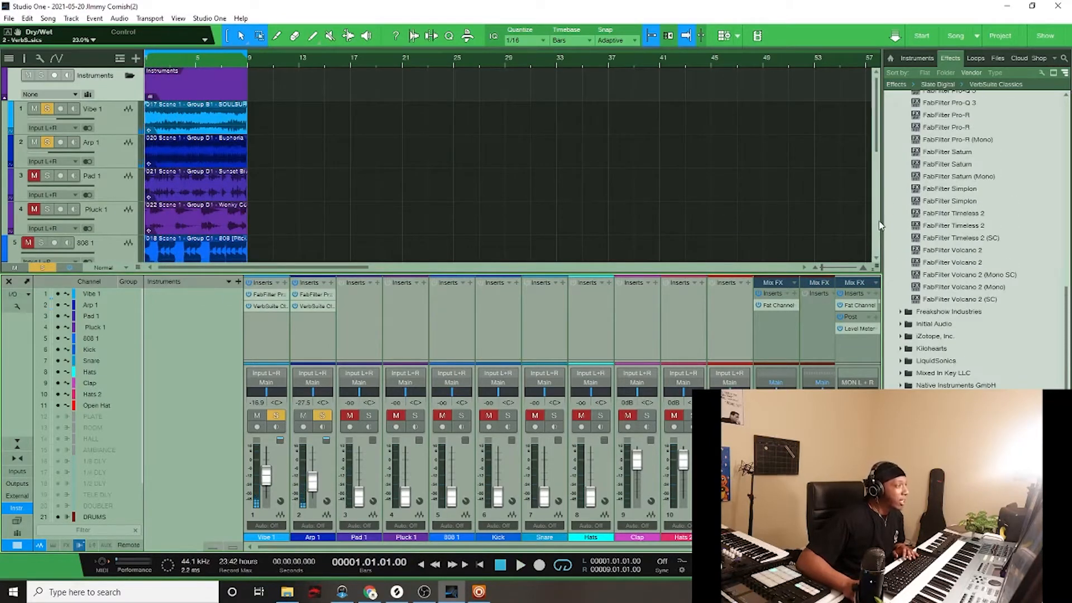
pyautogui.scroll(10, 1002, 185)
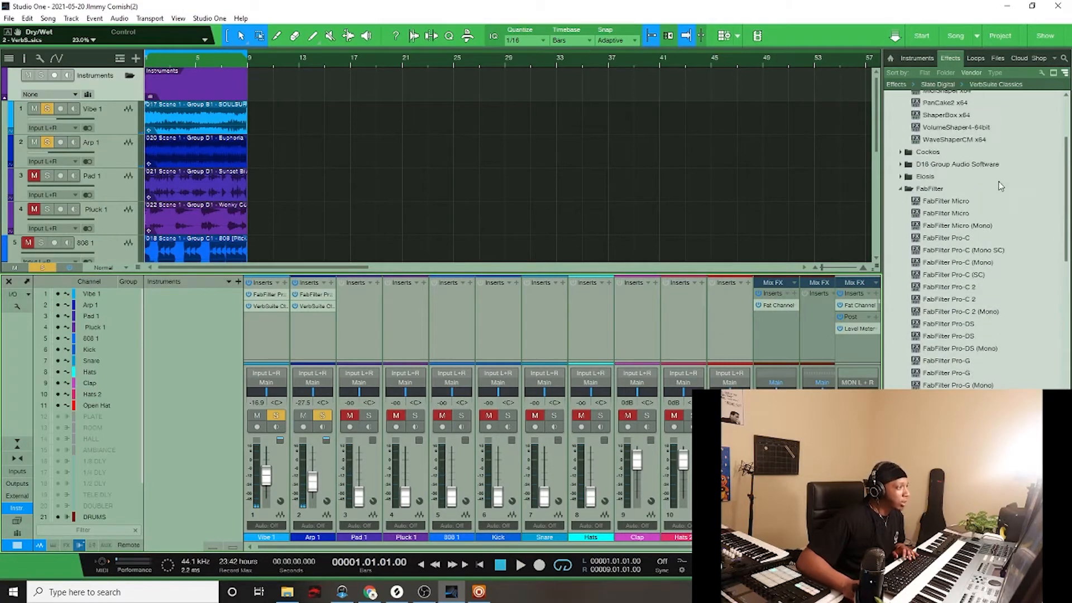
pyautogui.click(921, 189)
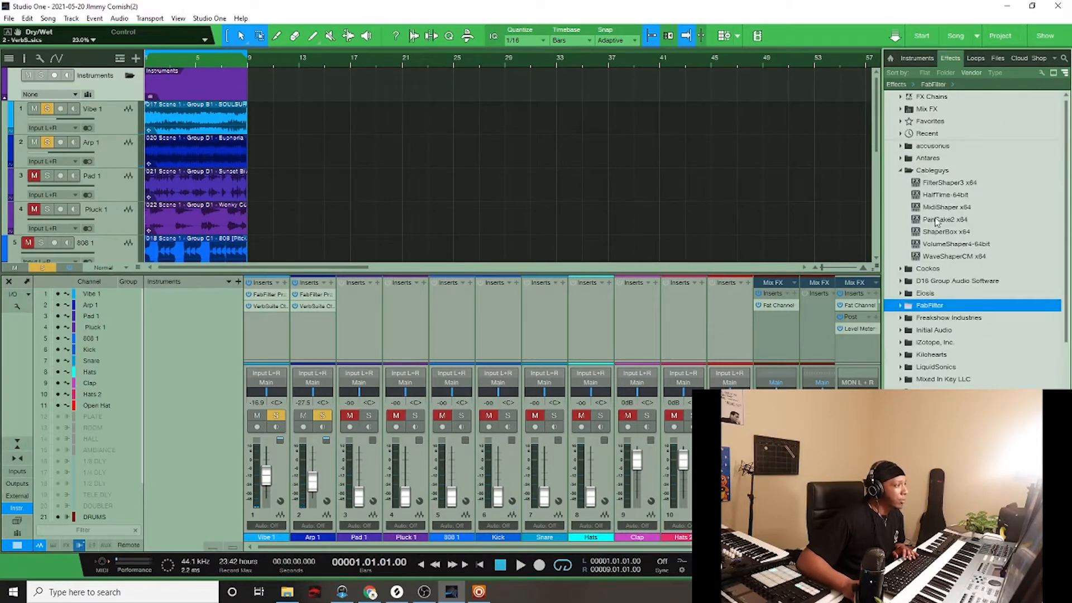
pyautogui.moveTo(937, 221); pyautogui.dragTo(310, 320)
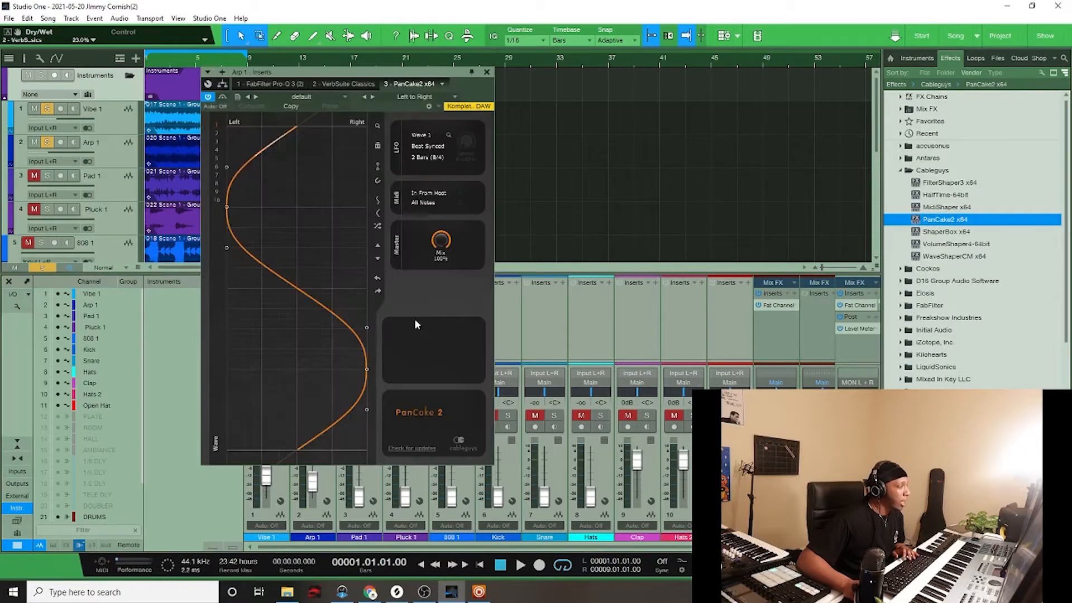
# Audition the auto-panning on Arp 1 and set PanCake2's Mix to 61%
pyautogui.press('space')
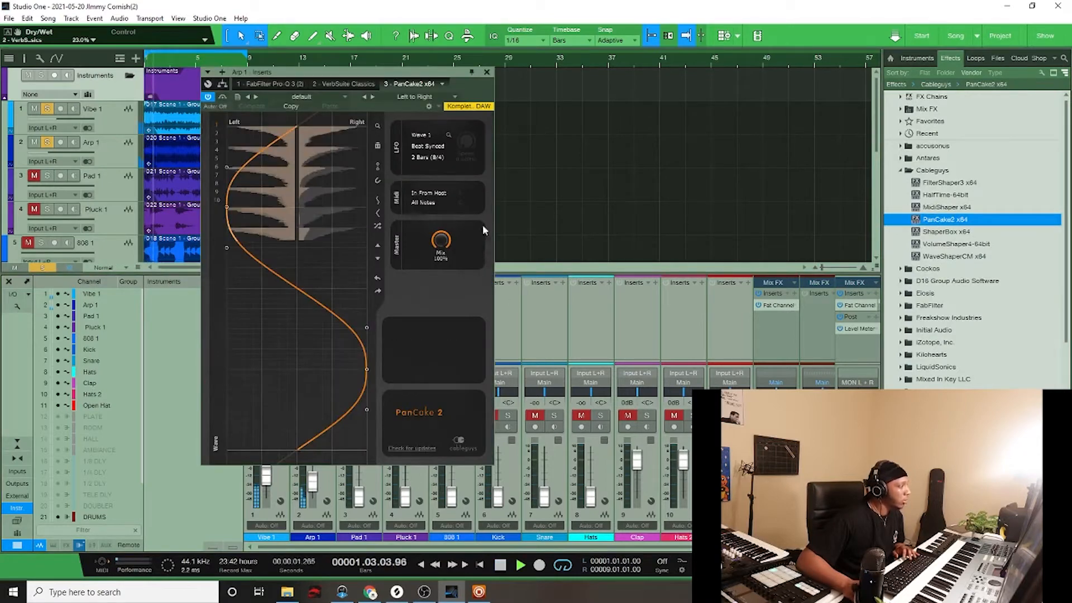
pyautogui.moveTo(441, 242)
pyautogui.mouseDown()
pyautogui.moveTo(441, 268)
pyautogui.moveTo(447, 250)
pyautogui.mouseUp()
pyautogui.press('space')
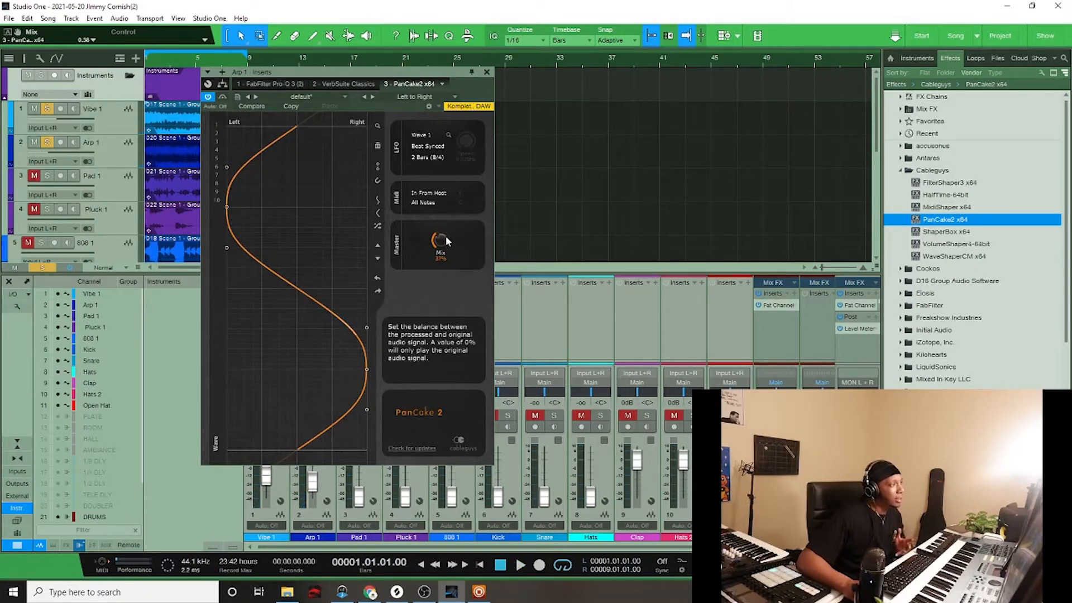
pyautogui.press('space')
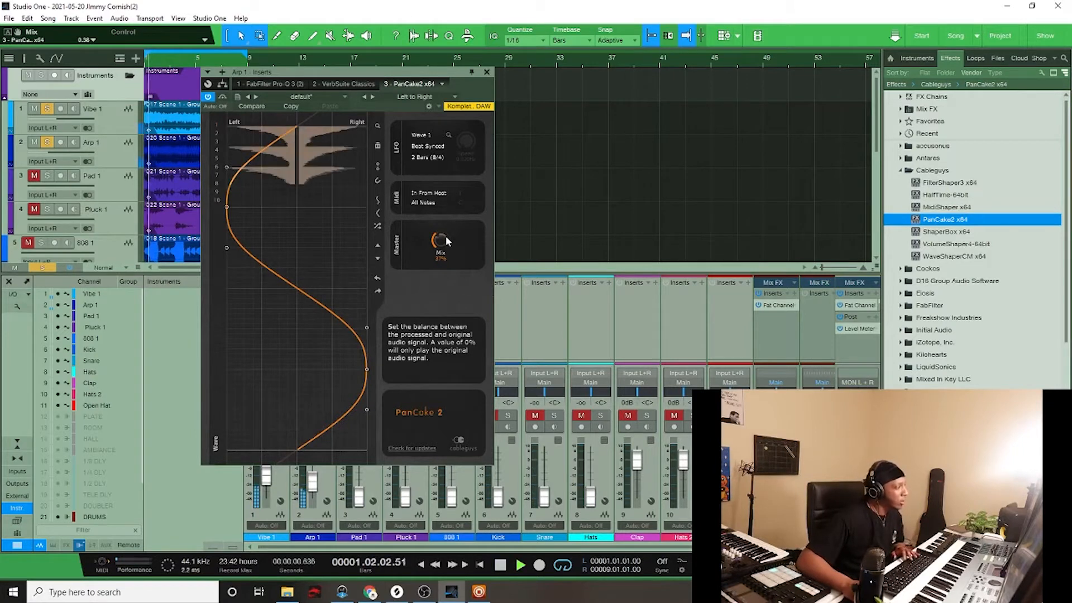
pyautogui.moveTo(446, 236); pyautogui.dragTo(445, 241)
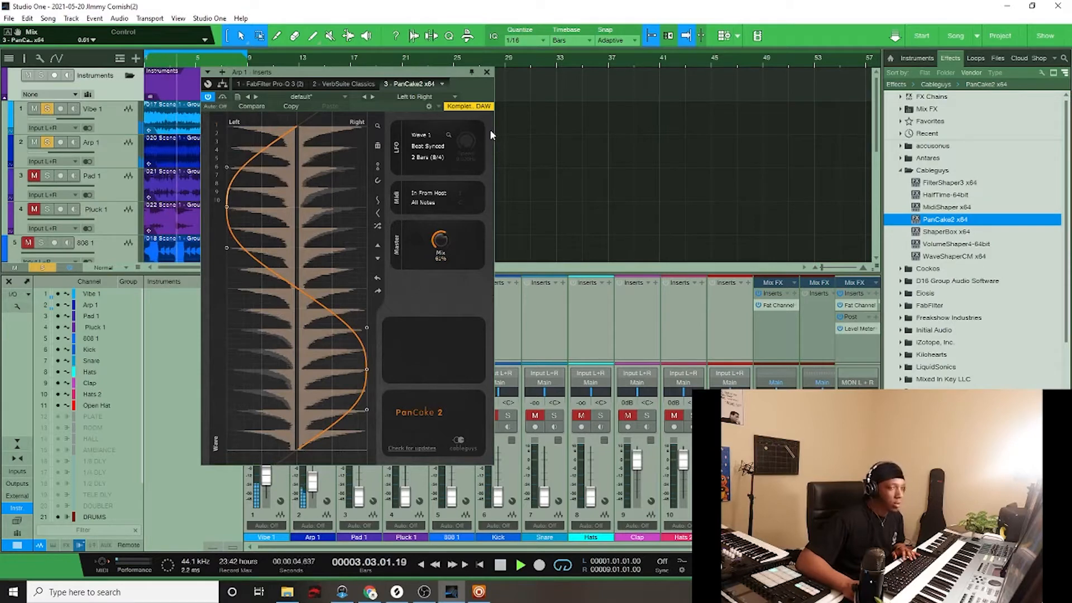
pyautogui.click(487, 72)
pyautogui.press('space')
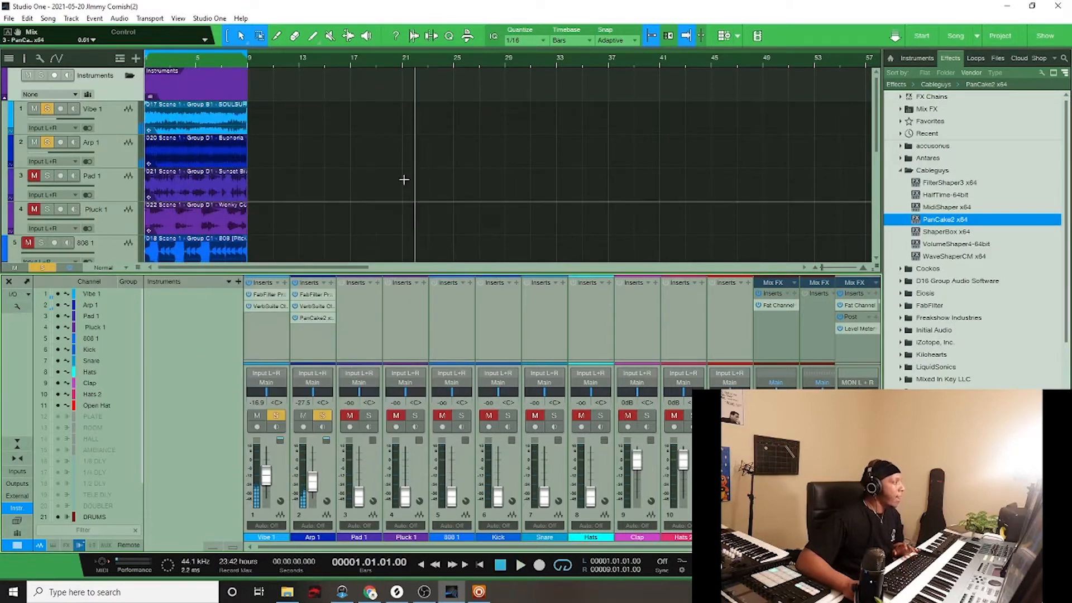
# Solo Pad 1, raise its fader to about -20.8 dB and insert FilterShaper3 x64 on its channel
pyautogui.click(370, 416)
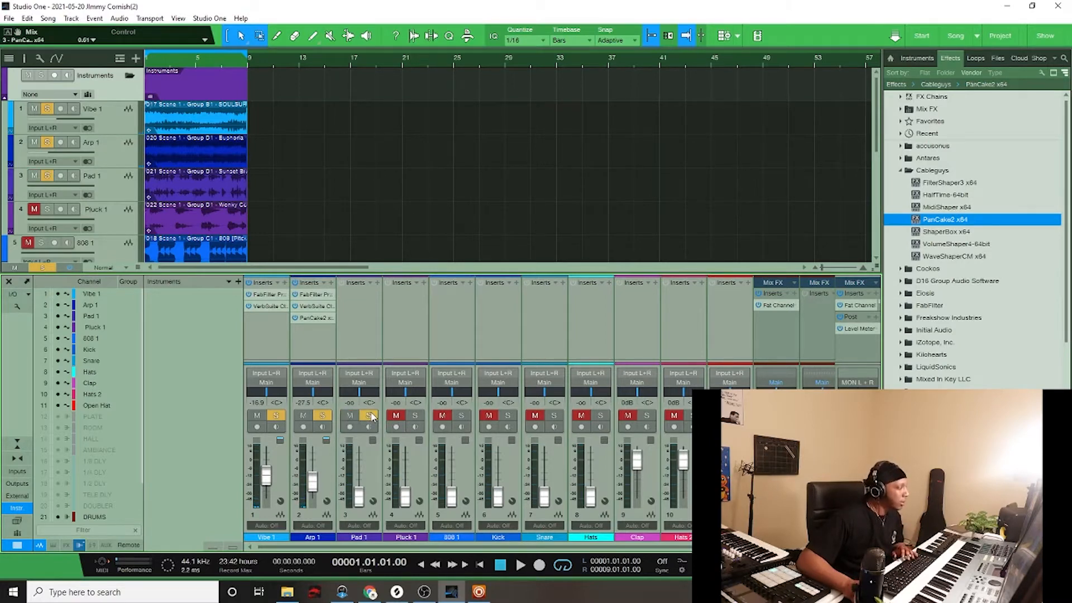
pyautogui.moveTo(368, 499); pyautogui.dragTo(360, 477)
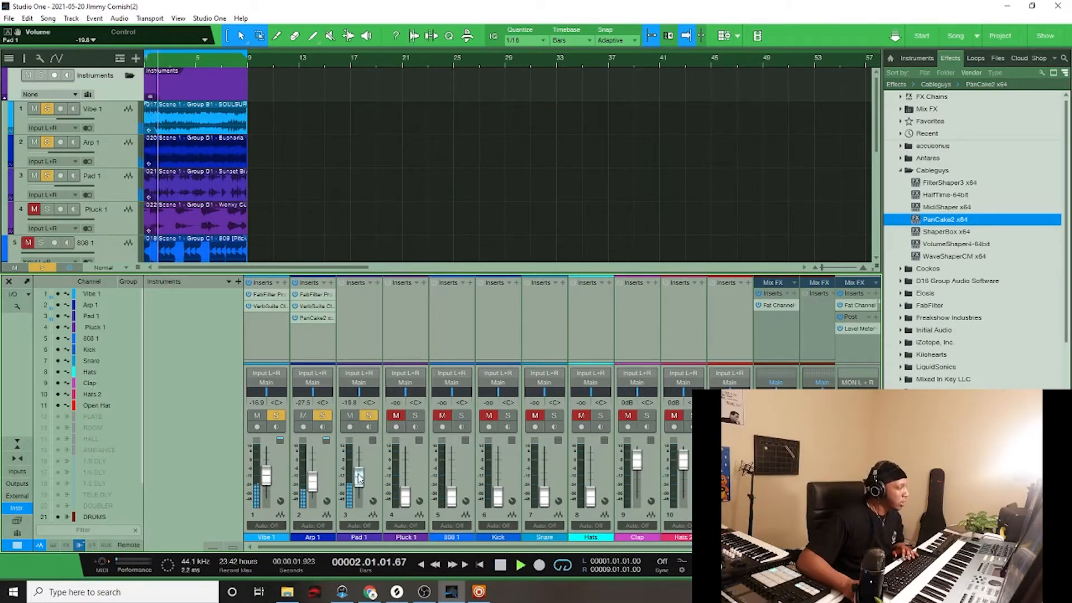
pyautogui.moveTo(949, 183); pyautogui.dragTo(354, 315)
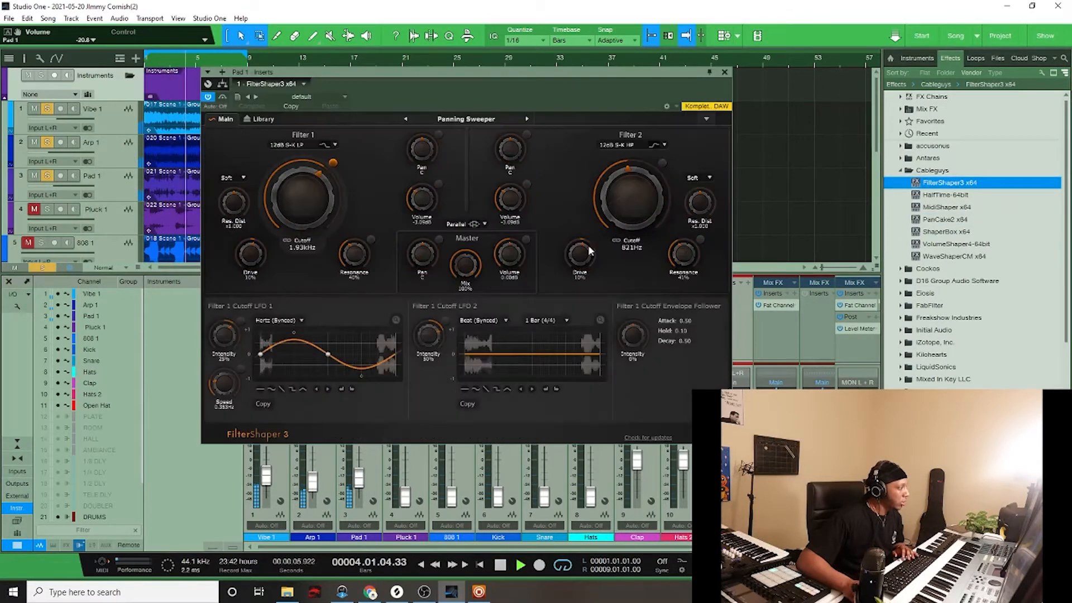
pyautogui.click(724, 73)
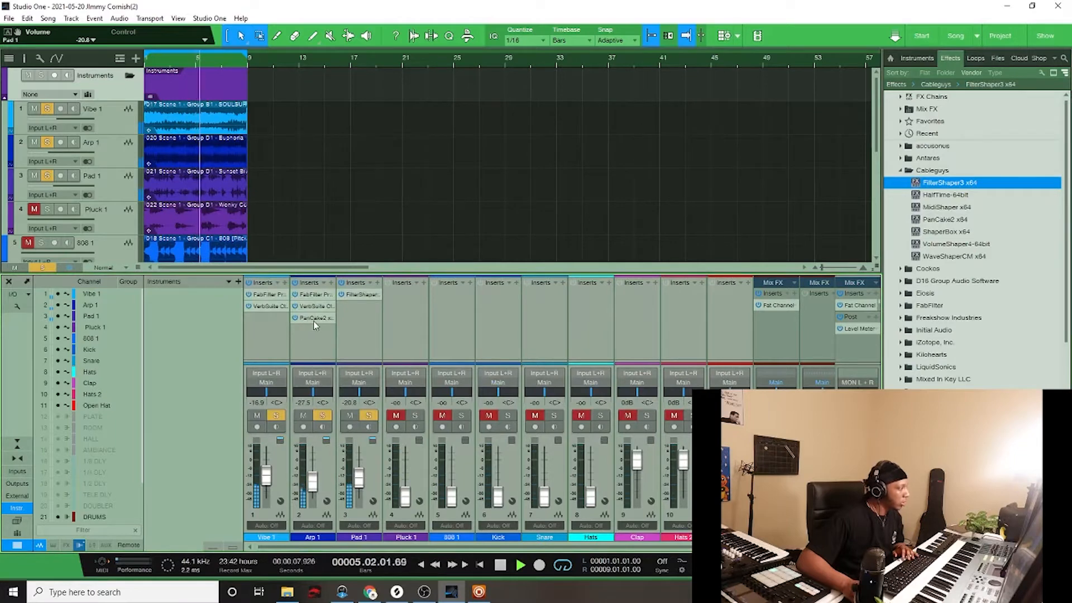
# Copy PanCake2 from Arp 1 to Pad 1 and set its Mix to 37%
pyautogui.moveTo(314, 319); pyautogui.dragTo(363, 319)
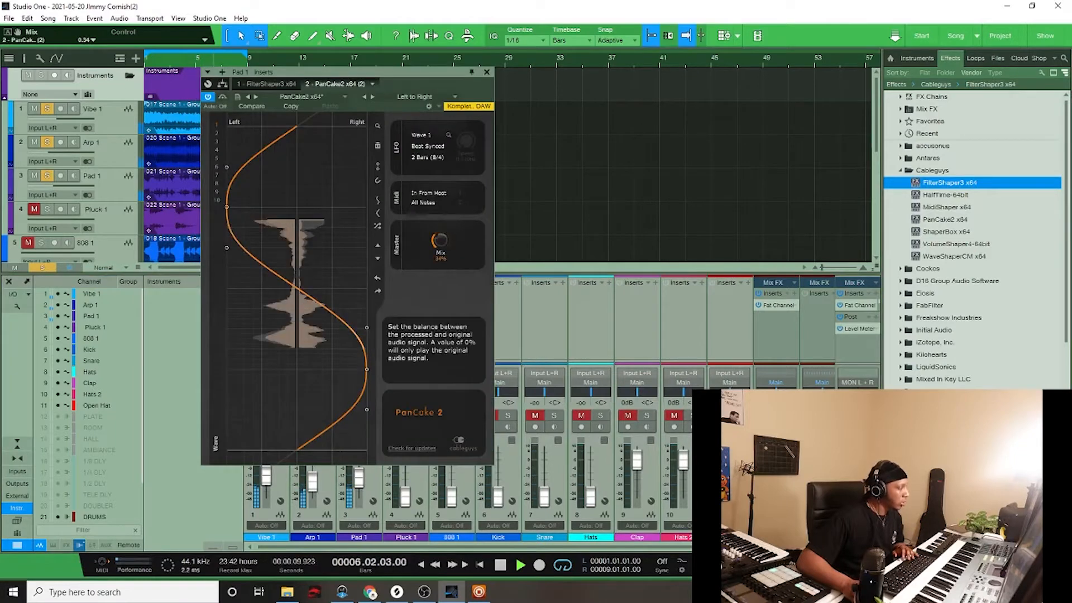
pyautogui.moveTo(440, 241); pyautogui.dragTo(441, 237)
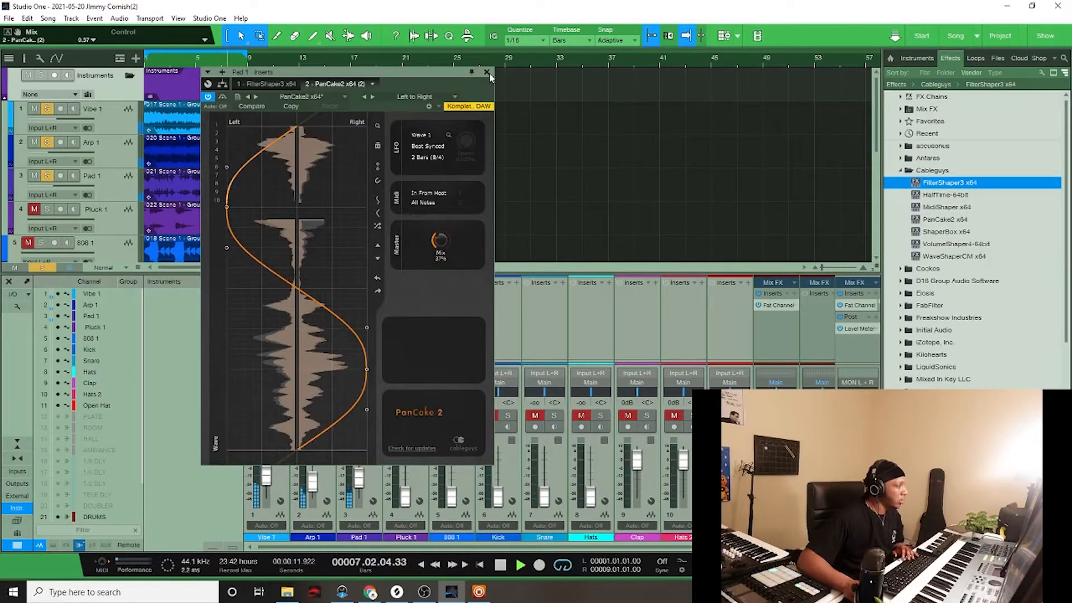
pyautogui.click(487, 72)
# Copy VerbSuite Classics to Pad 1 between FilterShaper3 and PanCake2, and stop playback
pyautogui.moveTo(337, 304); pyautogui.dragTo(361, 306)
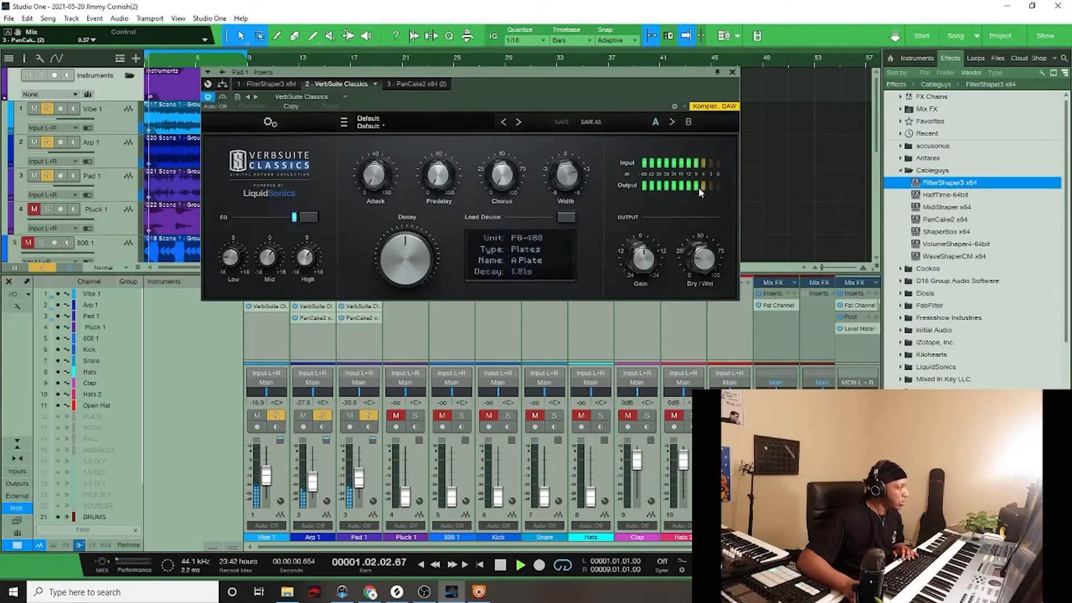
pyautogui.click(732, 72)
pyautogui.press('space')
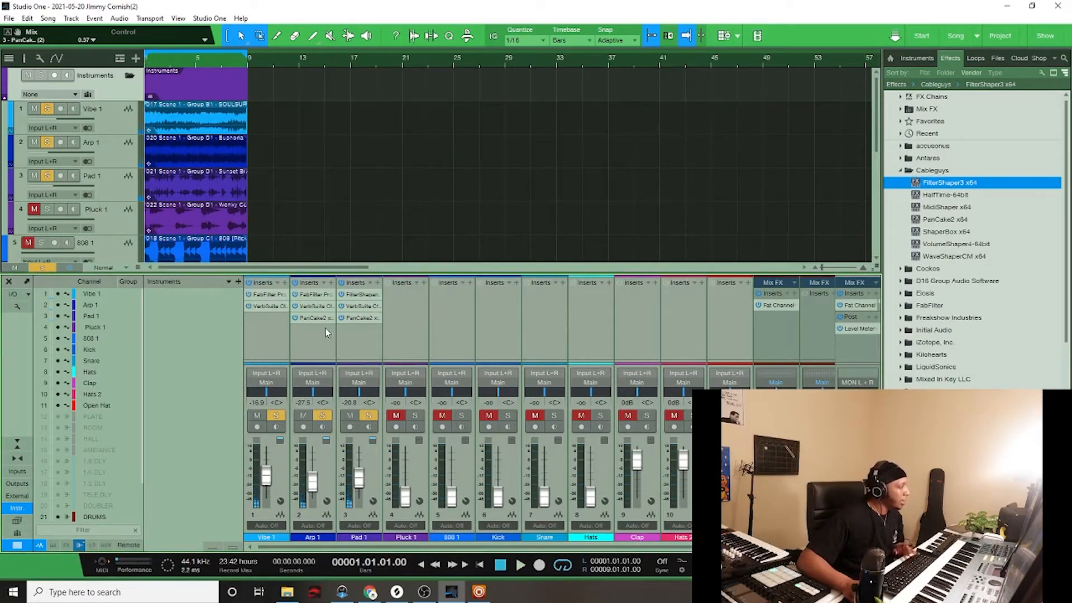
# Insert S1 Imager Stereo at the end of Vibe 1's effects chain, widen its Width to 1.62 and audition it
pyautogui.scroll(-5, 975, 240)
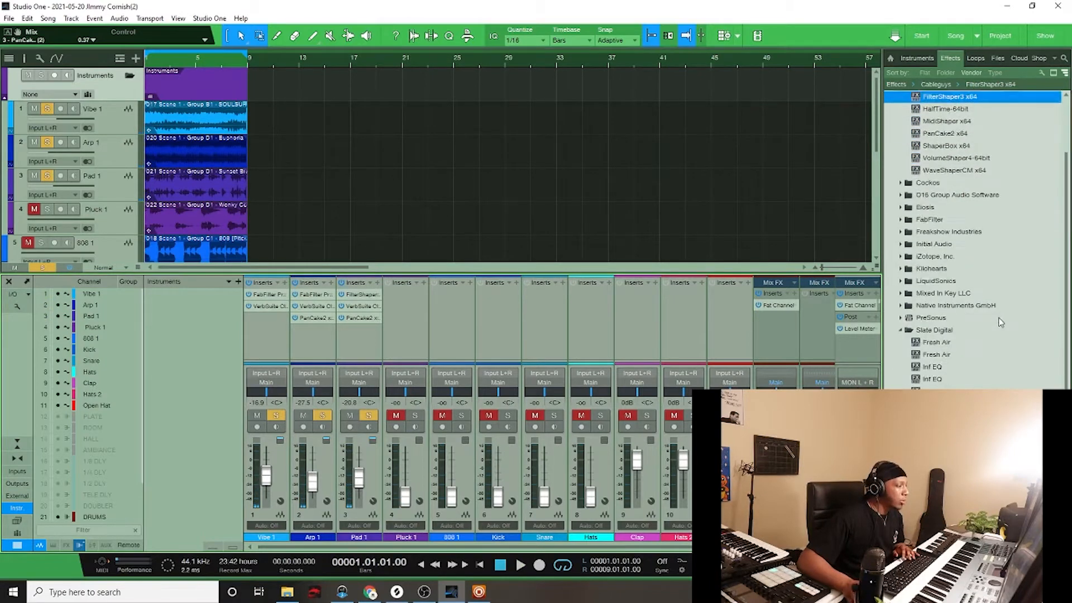
pyautogui.moveTo(1066, 237); pyautogui.dragTo(1066, 402)
pyautogui.click(901, 503)
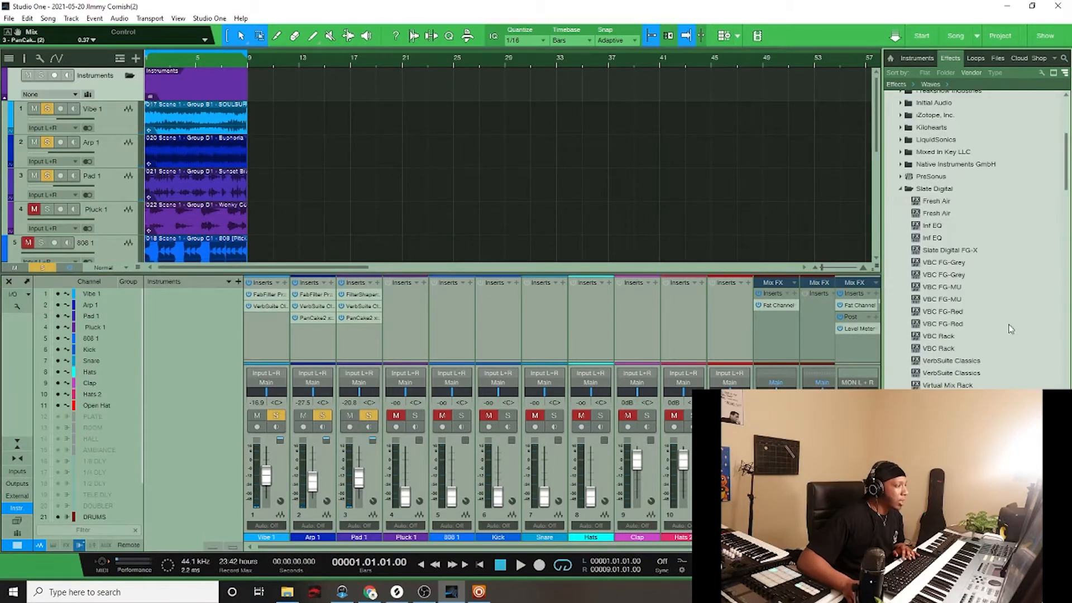
pyautogui.moveTo(1066, 186); pyautogui.dragTo(1066, 458)
pyautogui.scroll(1, 967, 190)
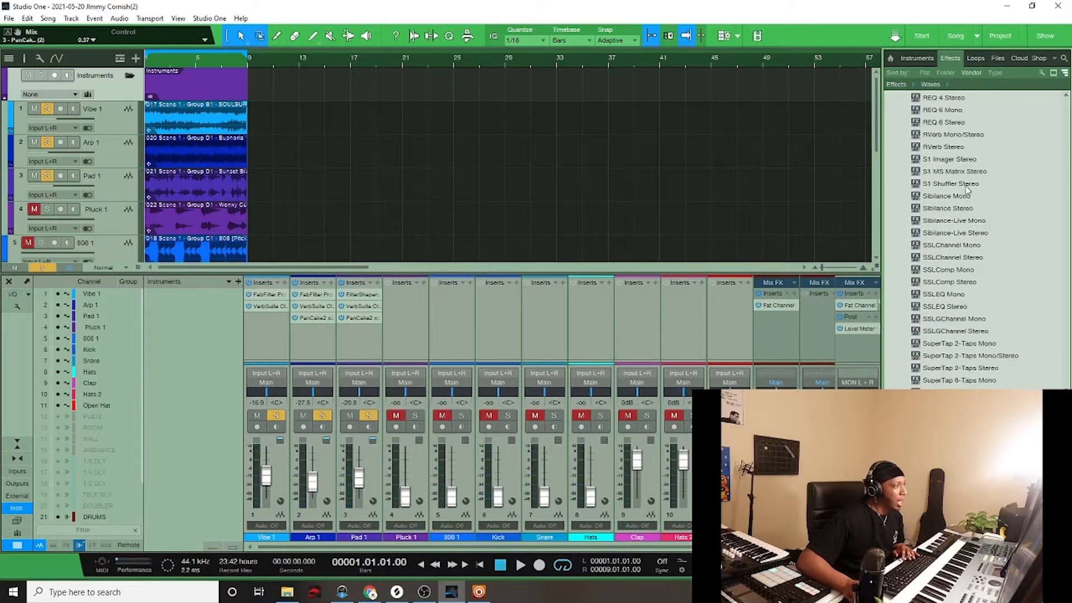
pyautogui.moveTo(961, 159); pyautogui.dragTo(272, 335)
pyautogui.moveTo(254, 191); pyautogui.dragTo(271, 228)
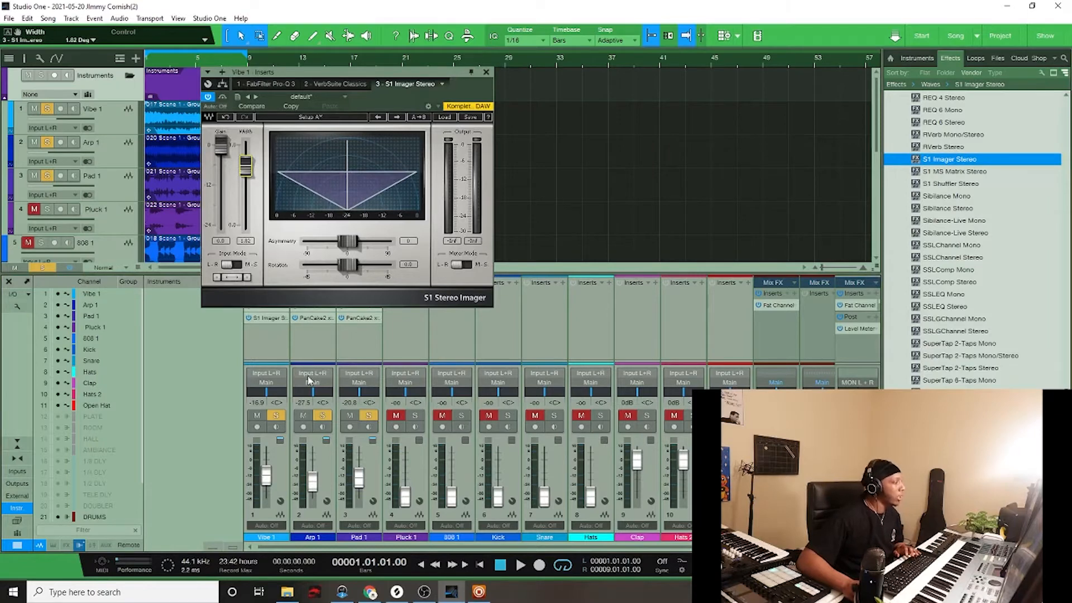
pyautogui.press('space')
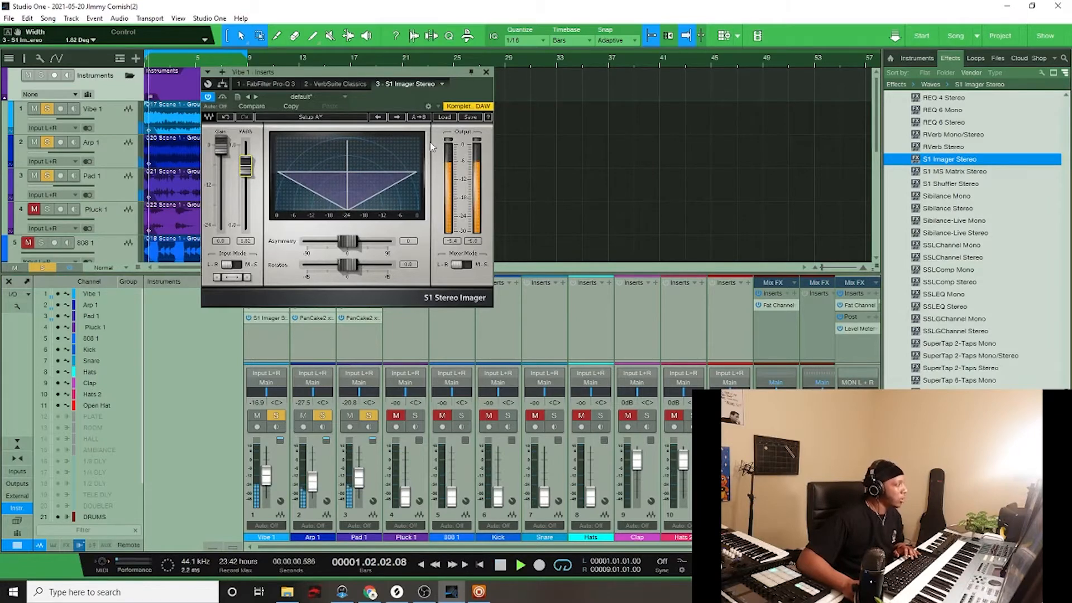
pyautogui.press('space')
# Copy S1 Imager Stereo from Vibe 1 to the end of Arp 1's inserts, set its Width to 0.76 and audition it
pyautogui.click(486, 72)
pyautogui.moveTo(272, 319); pyautogui.dragTo(313, 330)
pyautogui.moveTo(245, 163); pyautogui.dragTo(254, 198)
pyautogui.press('space')
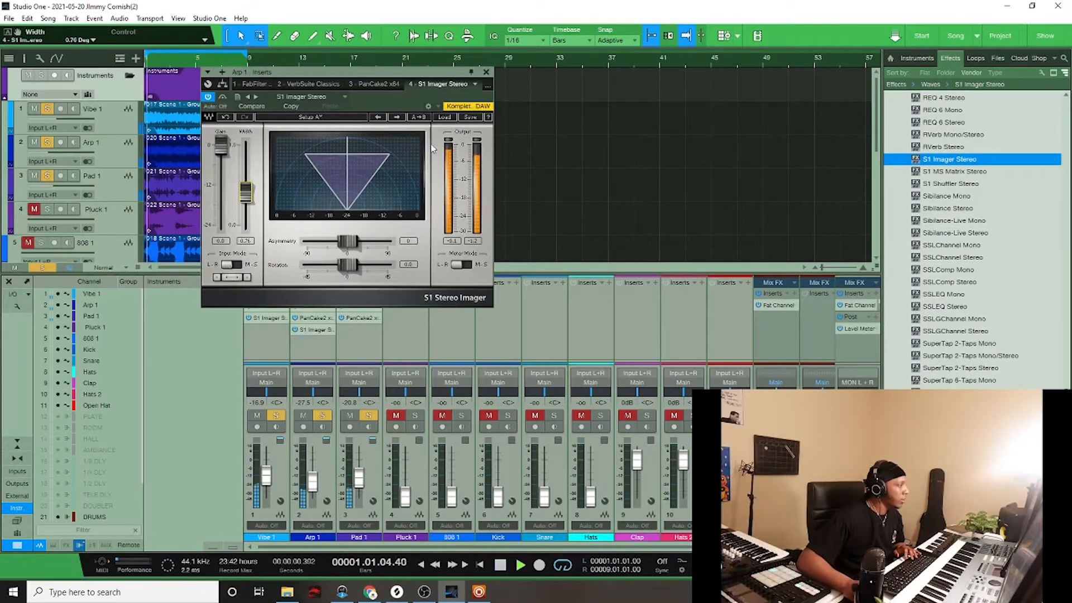
pyautogui.click(487, 74)
pyautogui.press('space')
# Copy S1 Imager Stereo from Arp 1 to Pad 1 and lower Pad 1's fader to about -27.5 dB during playback
pyautogui.moveTo(325, 330); pyautogui.dragTo(353, 338)
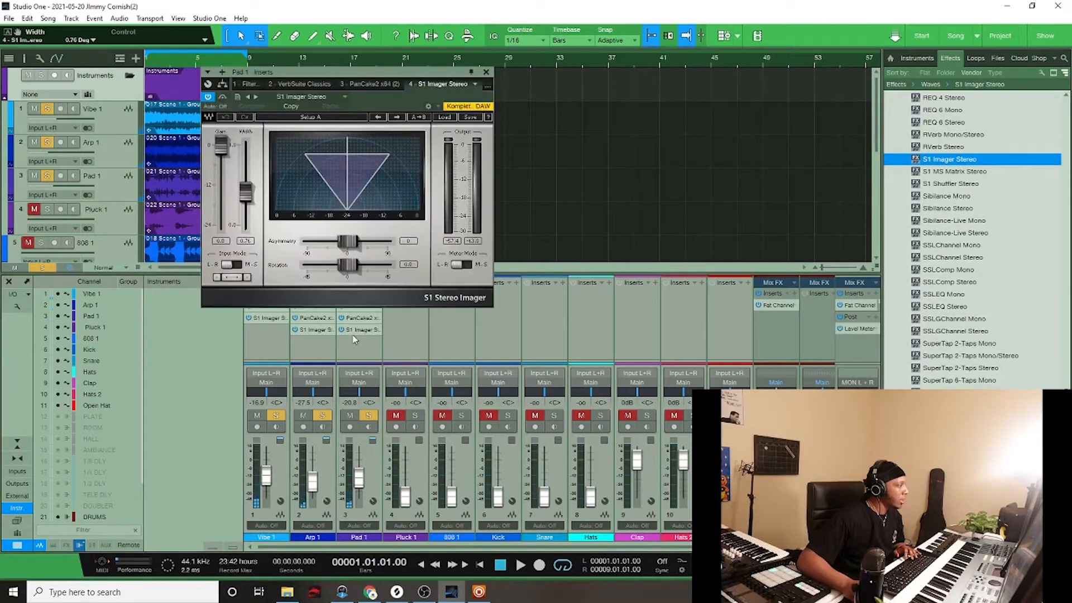
pyautogui.moveTo(363, 486); pyautogui.dragTo(363, 487)
pyautogui.press('space')
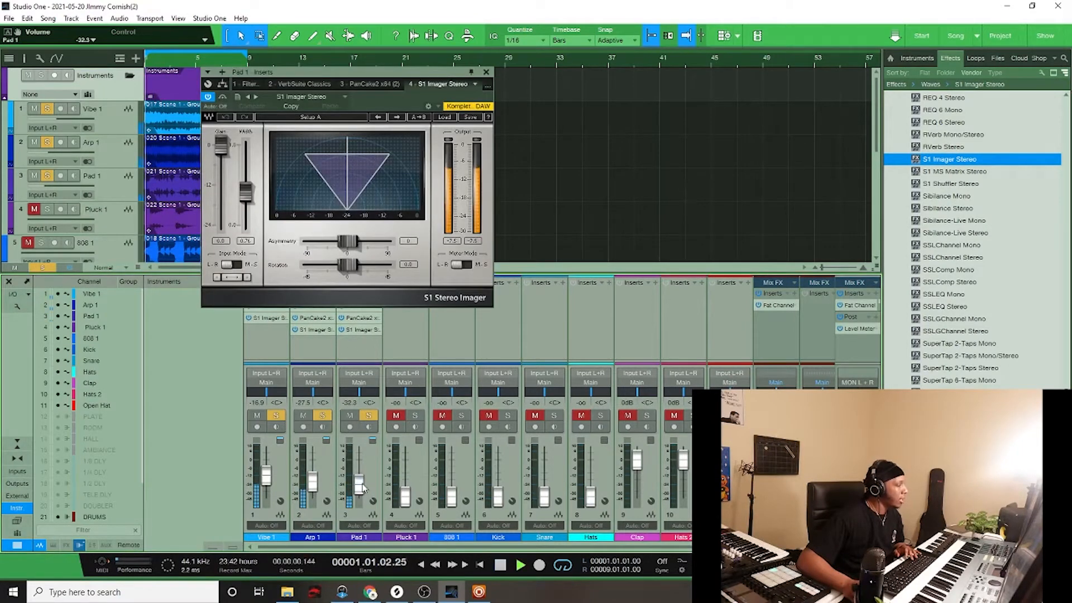
pyautogui.click(486, 74)
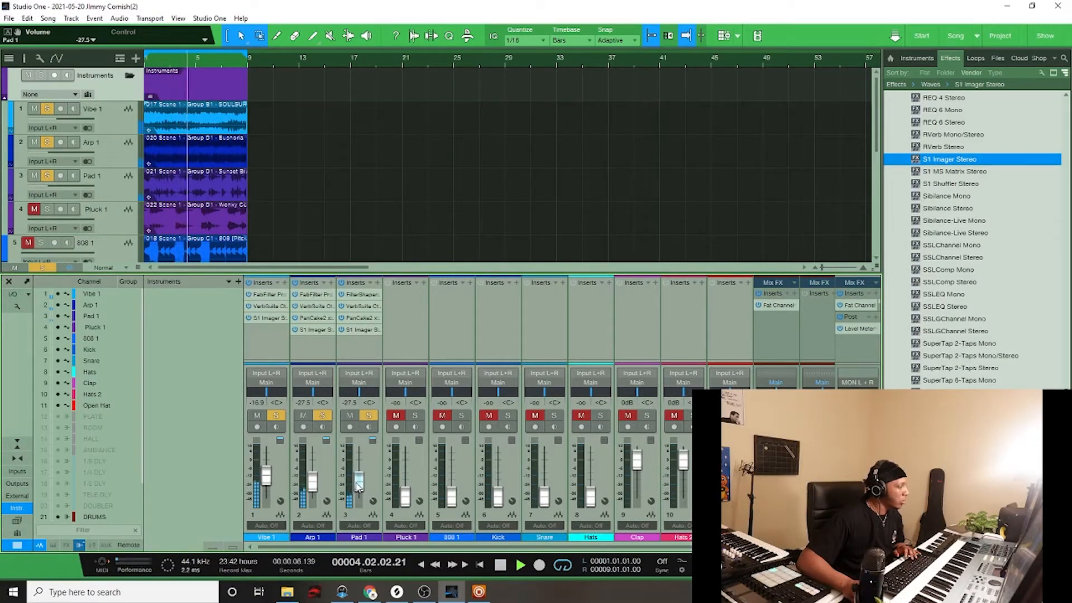
# Solo Pluck 1, raise its fader to about -20.8 dB and copy S1 Imager Stereo onto it from Pad 1
pyautogui.click(425, 419)
pyautogui.click(414, 416)
pyautogui.moveTo(407, 503); pyautogui.dragTo(406, 486)
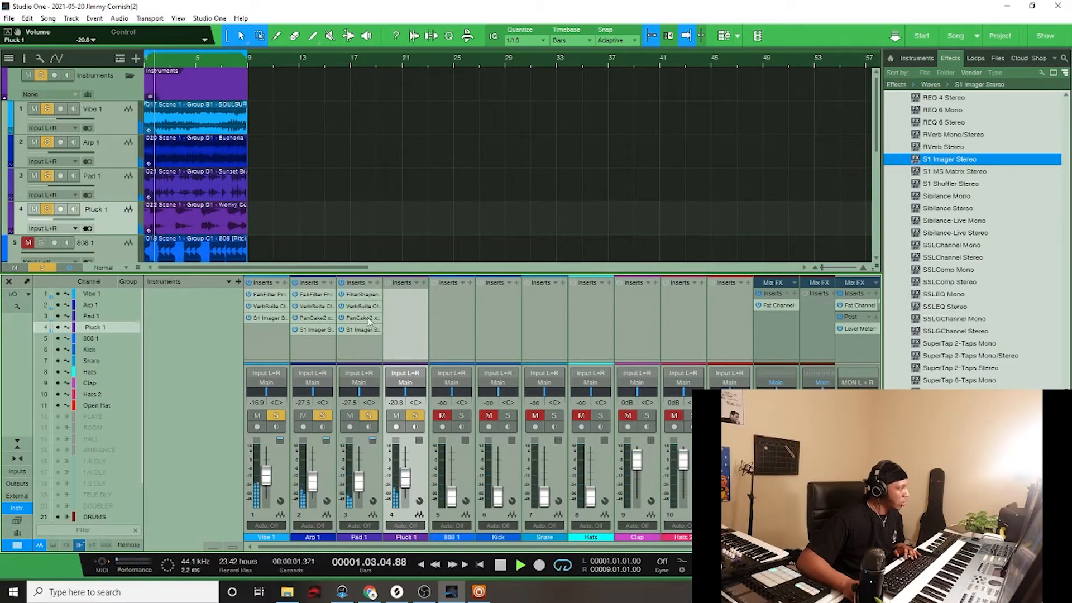
pyautogui.moveTo(370, 330); pyautogui.dragTo(394, 327)
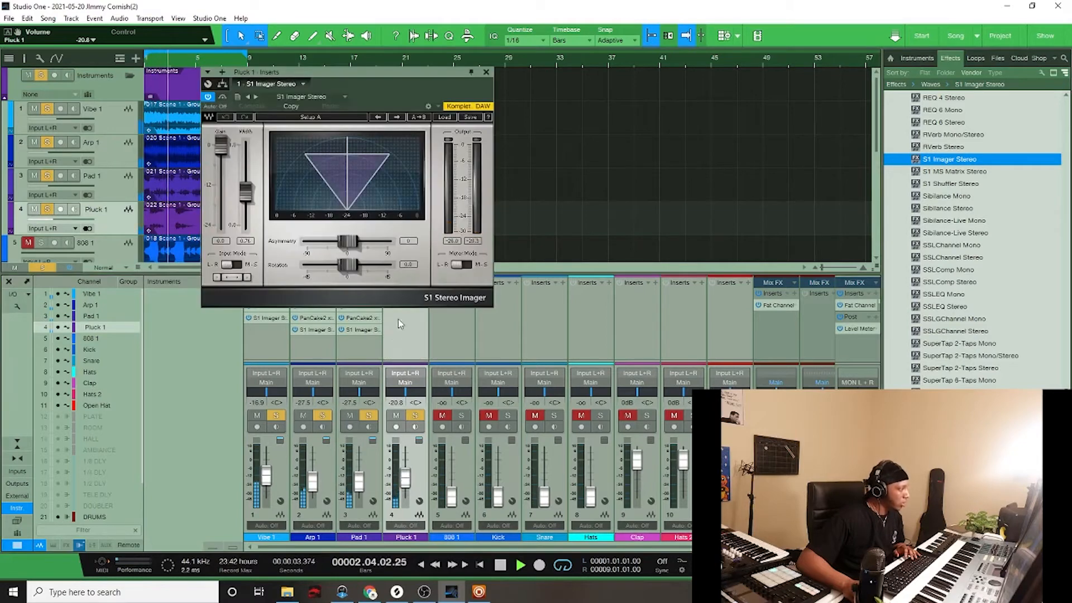
pyautogui.click(486, 73)
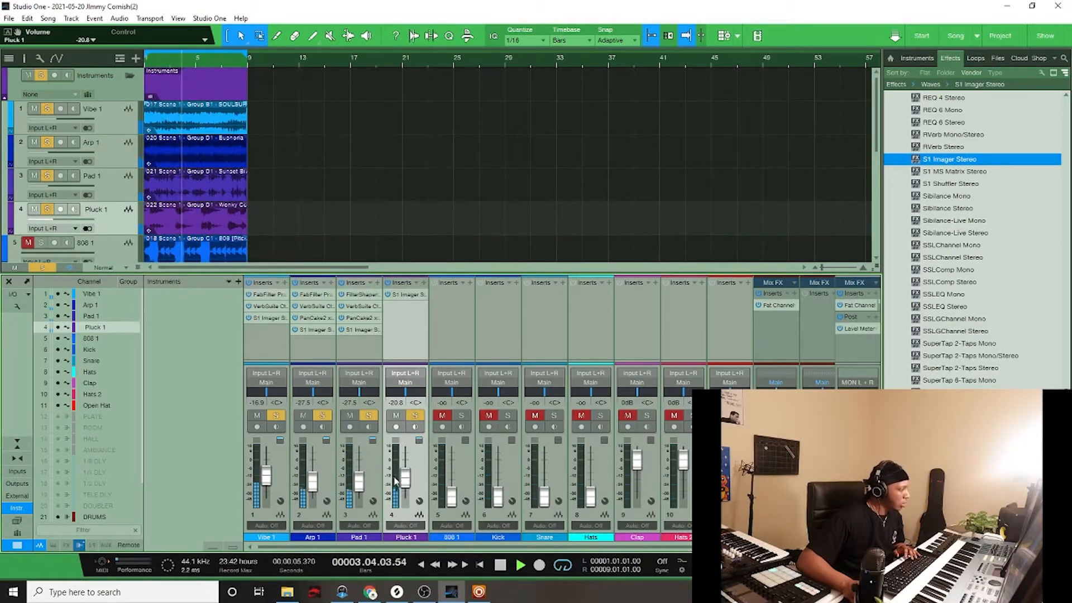
# Solo 808 1, stop playback and reveal the Sends section on the mixer channels
pyautogui.click(462, 417)
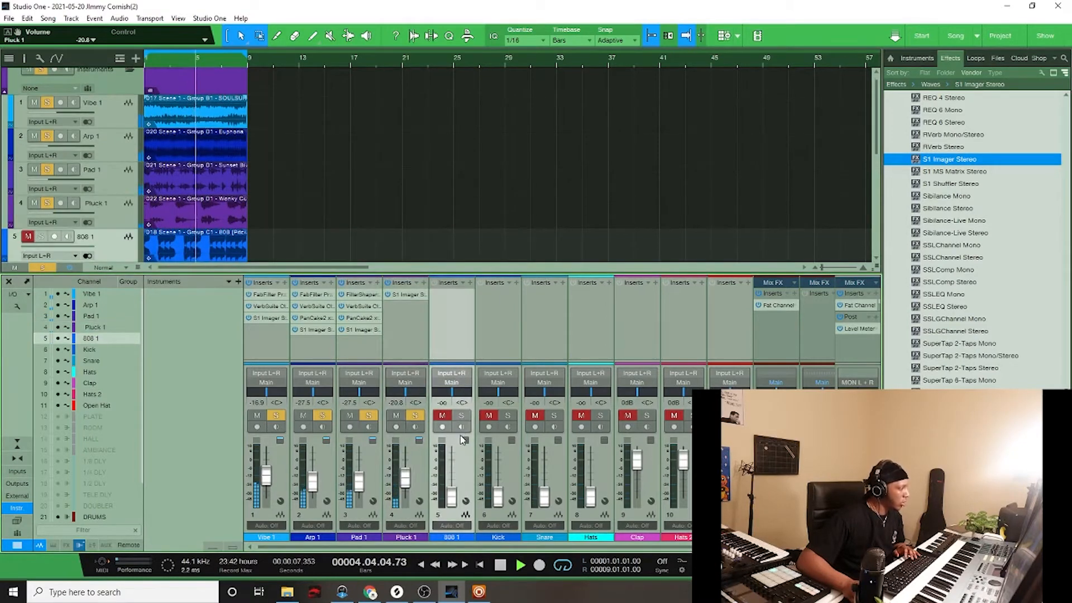
pyautogui.press('space')
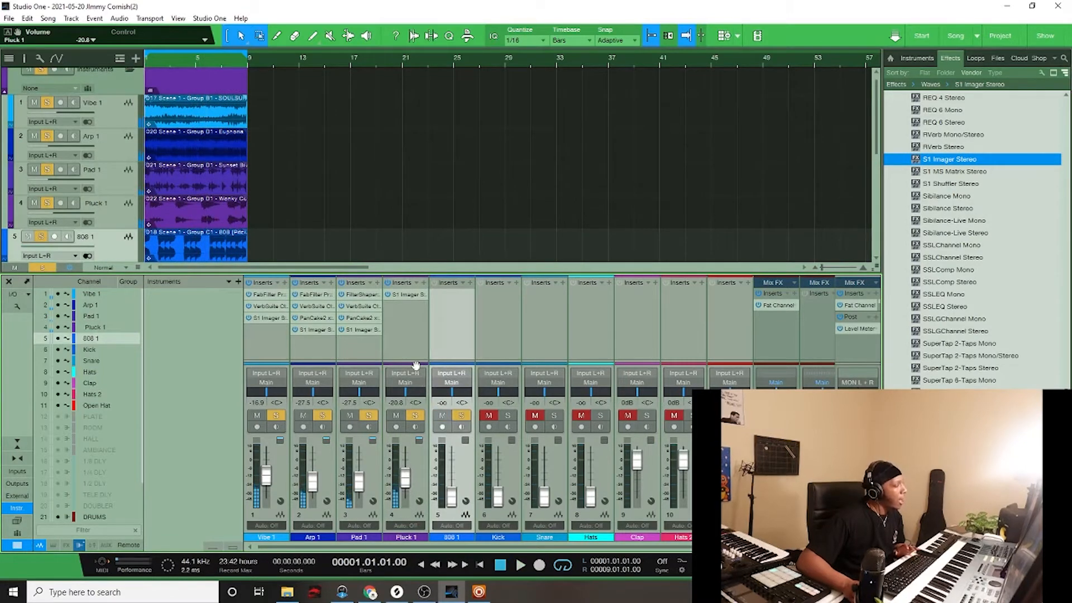
pyautogui.moveTo(410, 362); pyautogui.dragTo(416, 325)
pyautogui.click(422, 330)
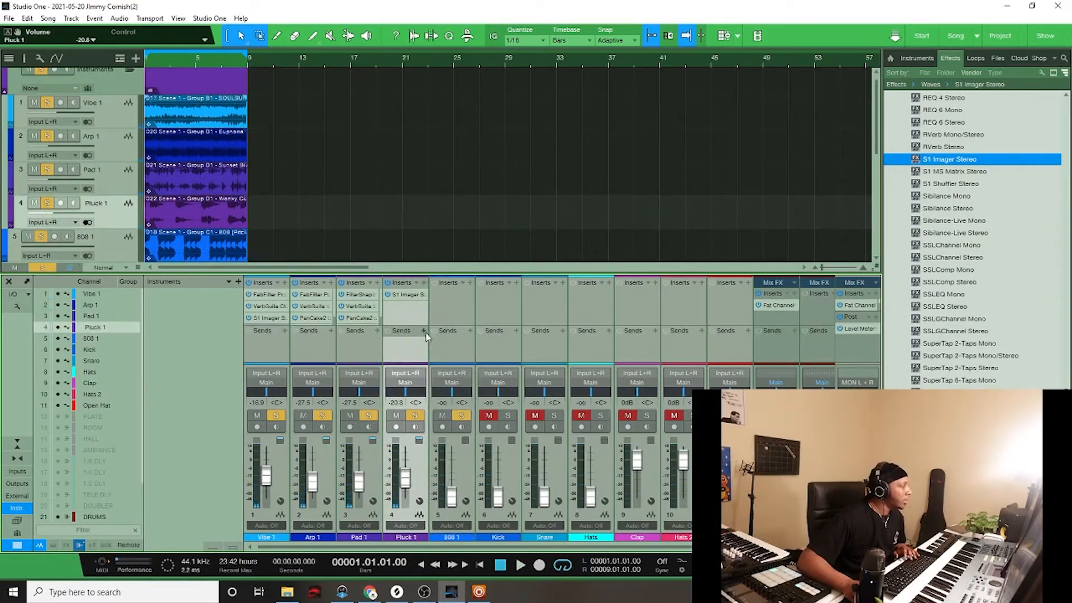
pyautogui.click(279, 356)
# Clear all solos, solo only Vibe 1 and duplicate that track complete with its audio and inserts
pyautogui.click(53, 269)
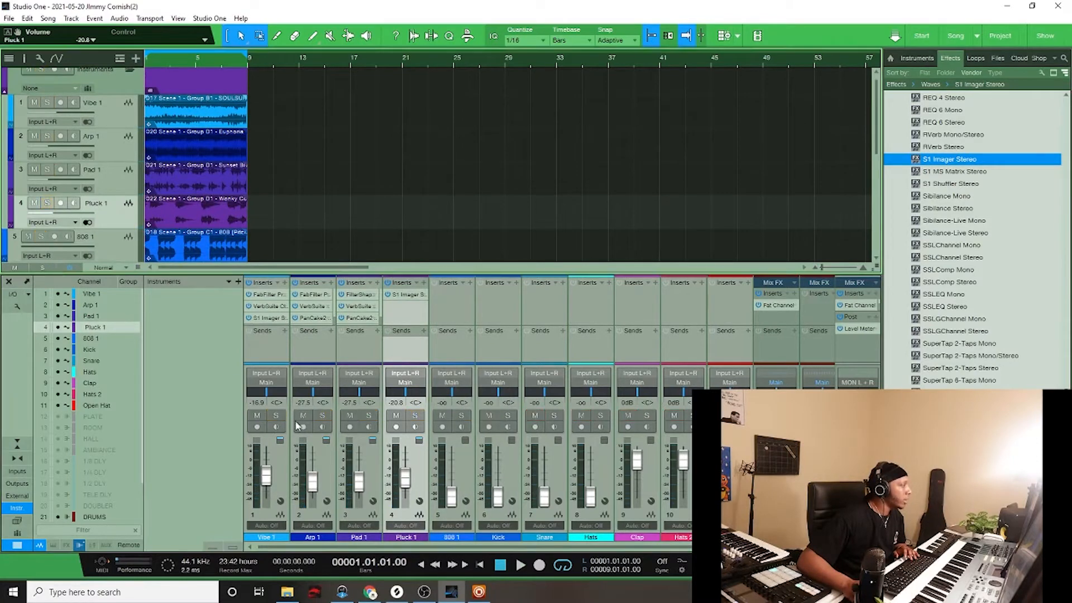
pyautogui.click(276, 416)
pyautogui.scroll(1, 134, 124)
pyautogui.click(107, 132)
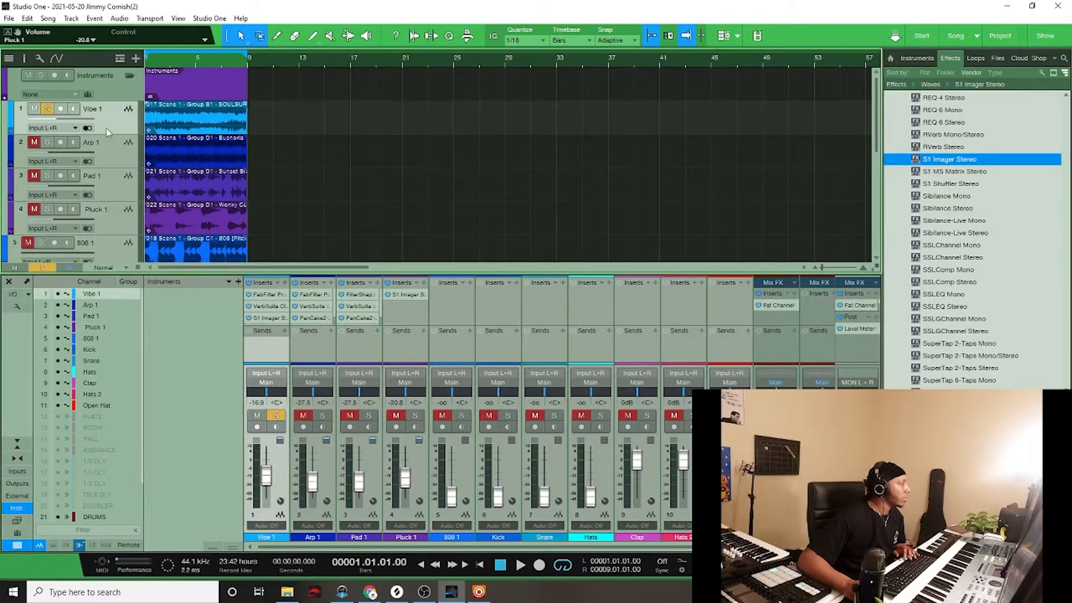
pyautogui.rightClick(106, 128)
pyautogui.click(158, 151)
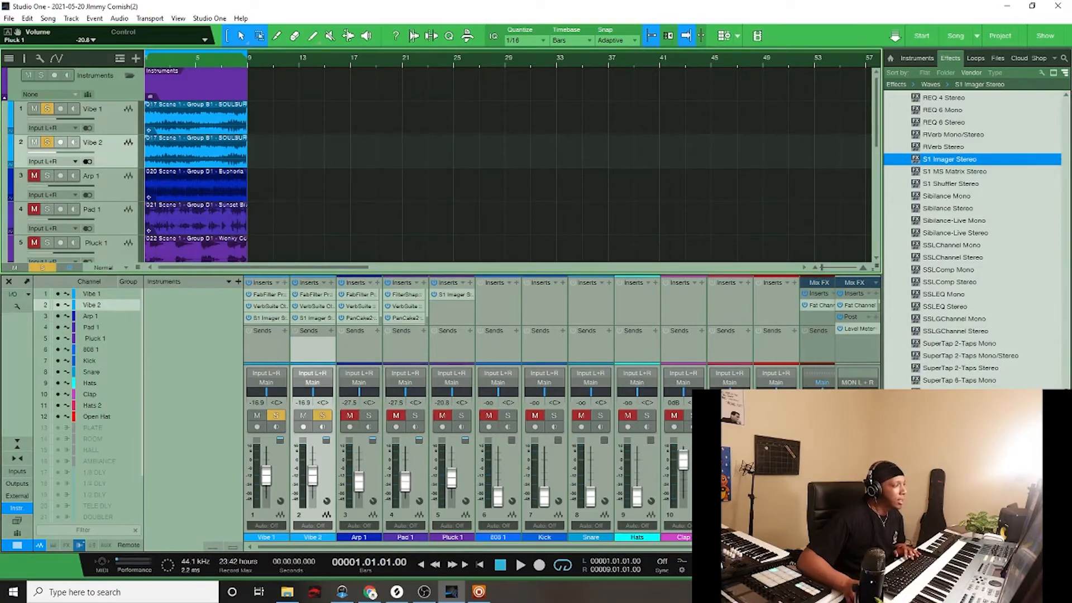
# Insert HalfTime-64bit on Vibe 2 between VerbSuite Classics and S1 Imager, and mute Vibe 1
pyautogui.moveTo(1065, 295); pyautogui.dragTo(1036, 127)
pyautogui.moveTo(945, 195); pyautogui.dragTo(312, 310)
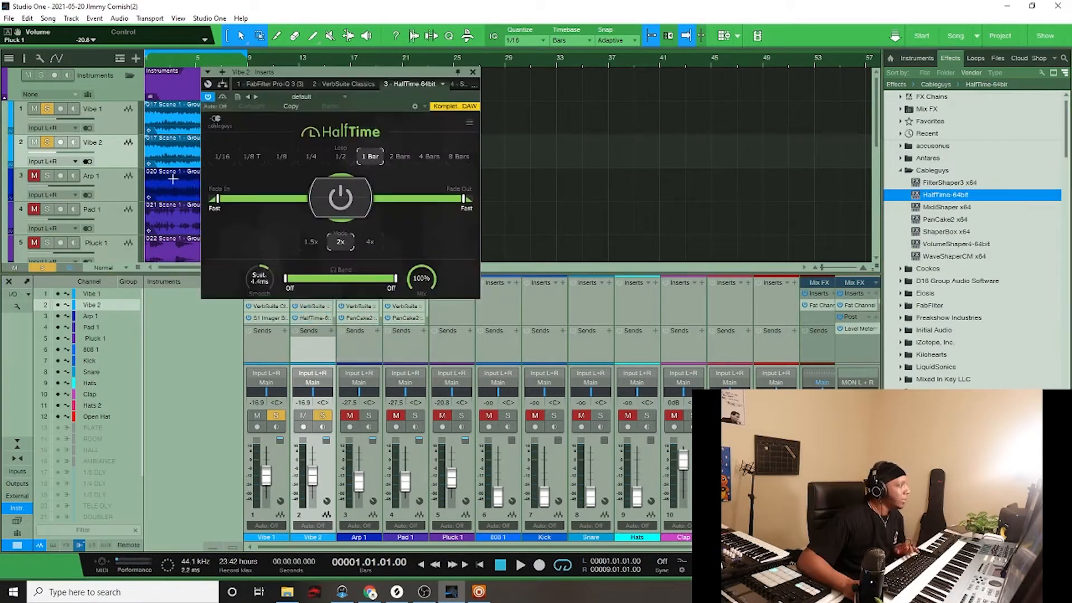
pyautogui.click(264, 416)
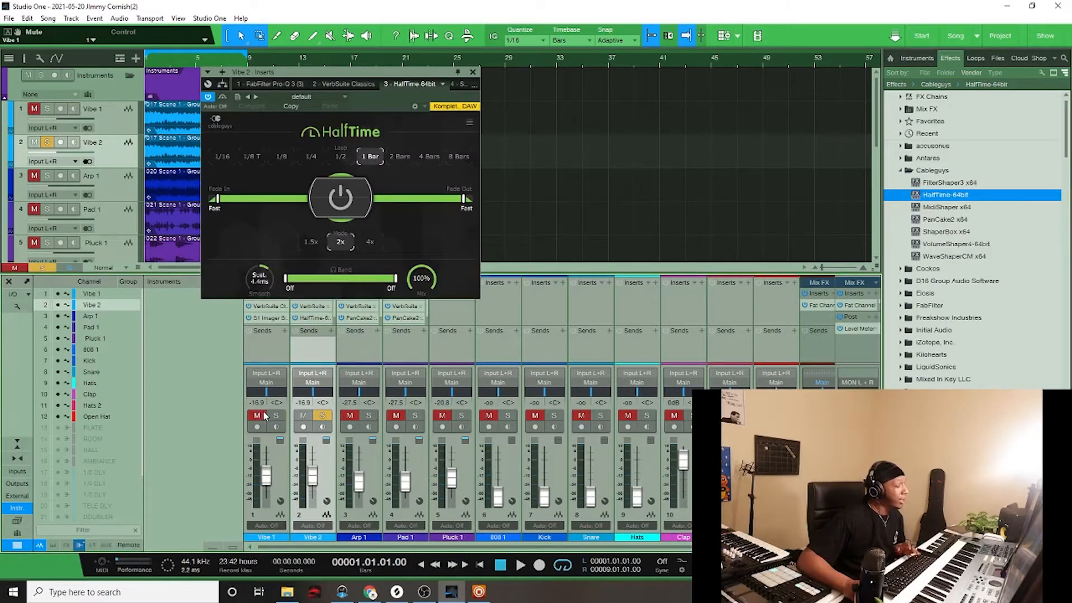
# Set HalfTime's loop length to 1/2 on Vibe 2 and audition the result
pyautogui.click(341, 156)
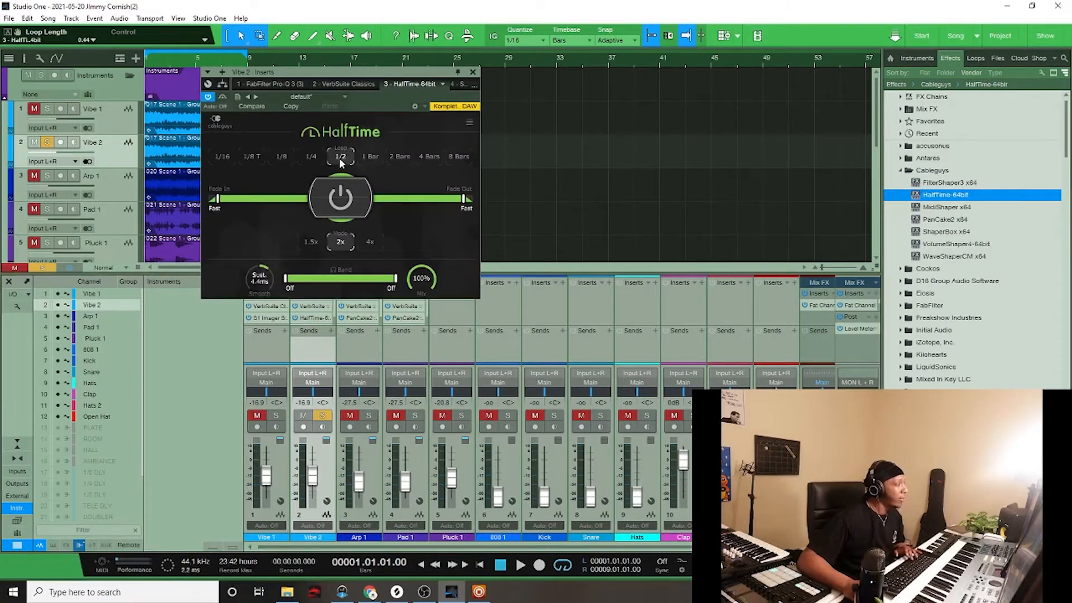
pyautogui.press('space')
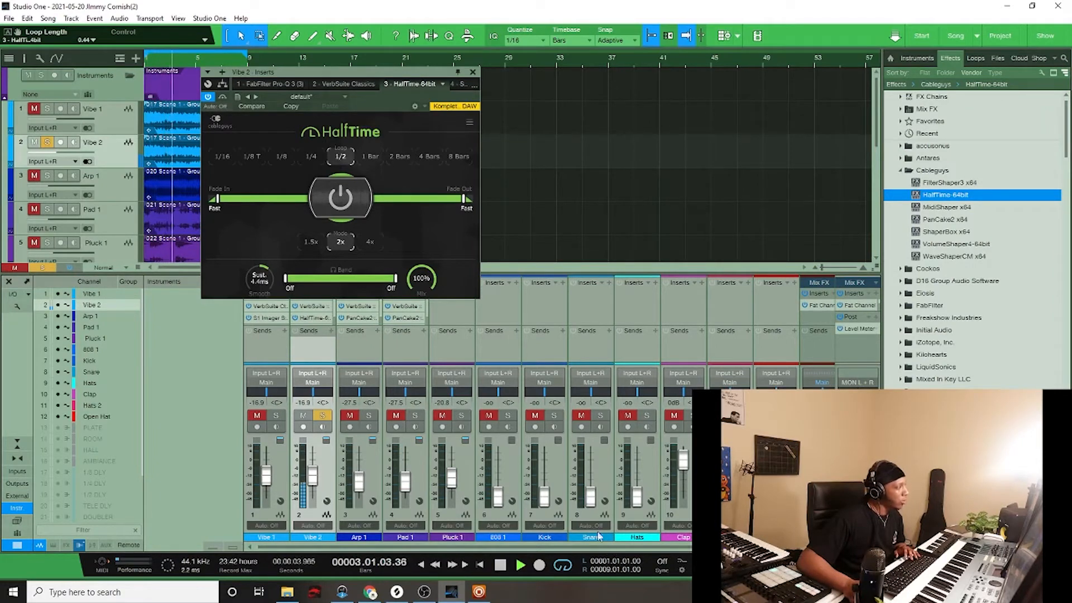
pyautogui.press('space')
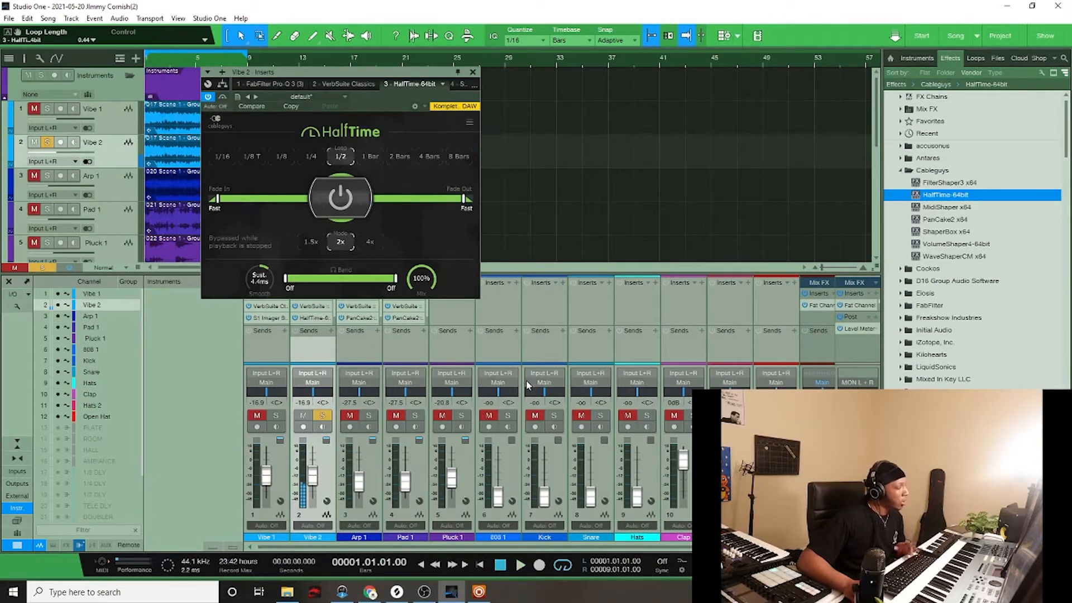
pyautogui.click(473, 72)
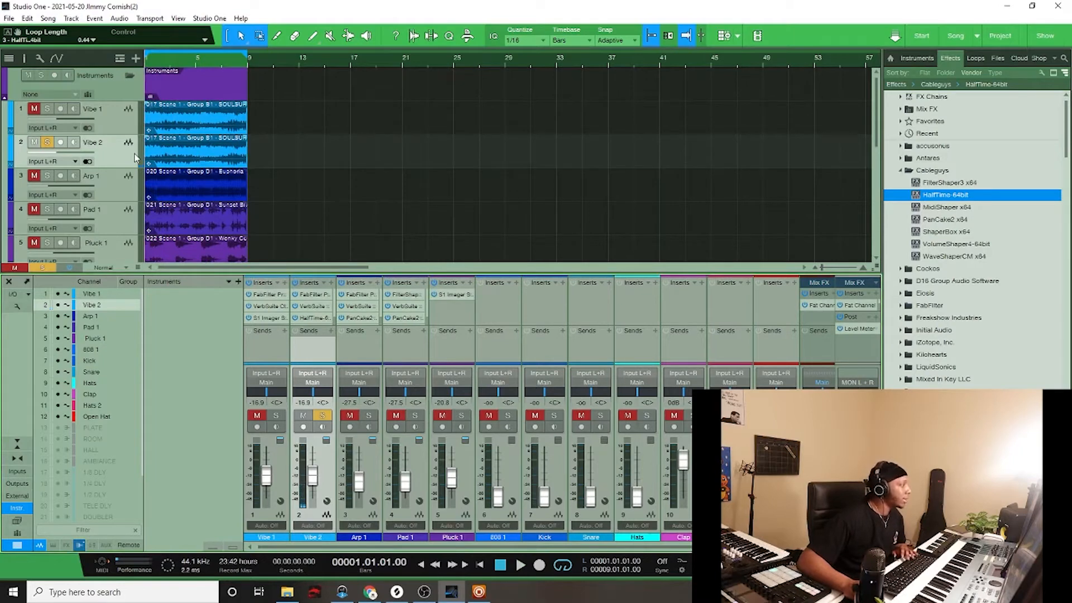
# Start playback, solo 808 1 alongside Vibe 2 and raise the 808 1 fader to about -5.8 dB
pyautogui.scroll(-1, 136, 158)
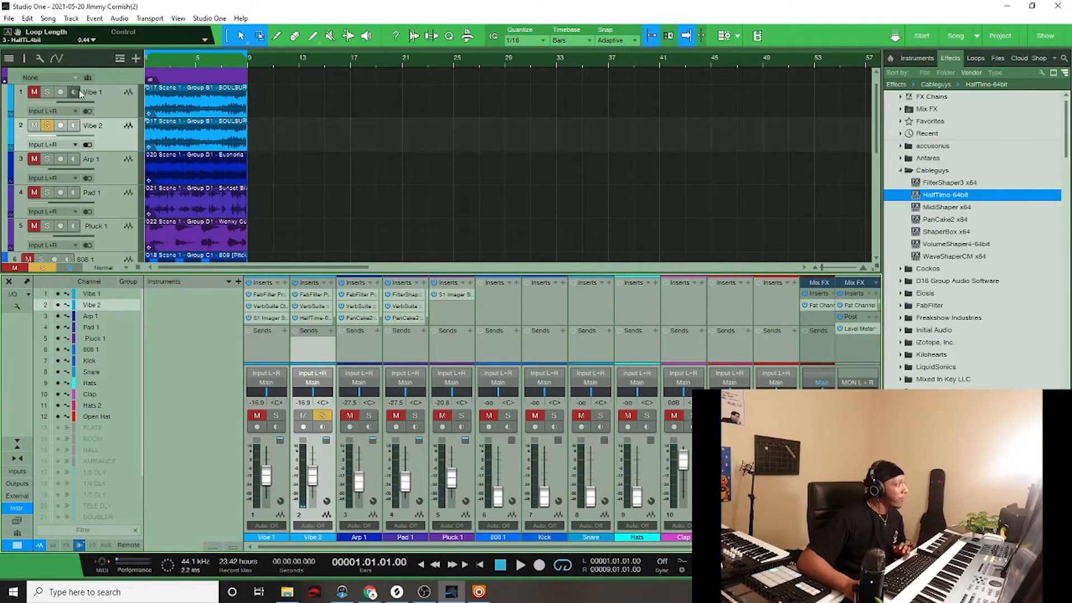
pyautogui.scroll(-10, 102, 105)
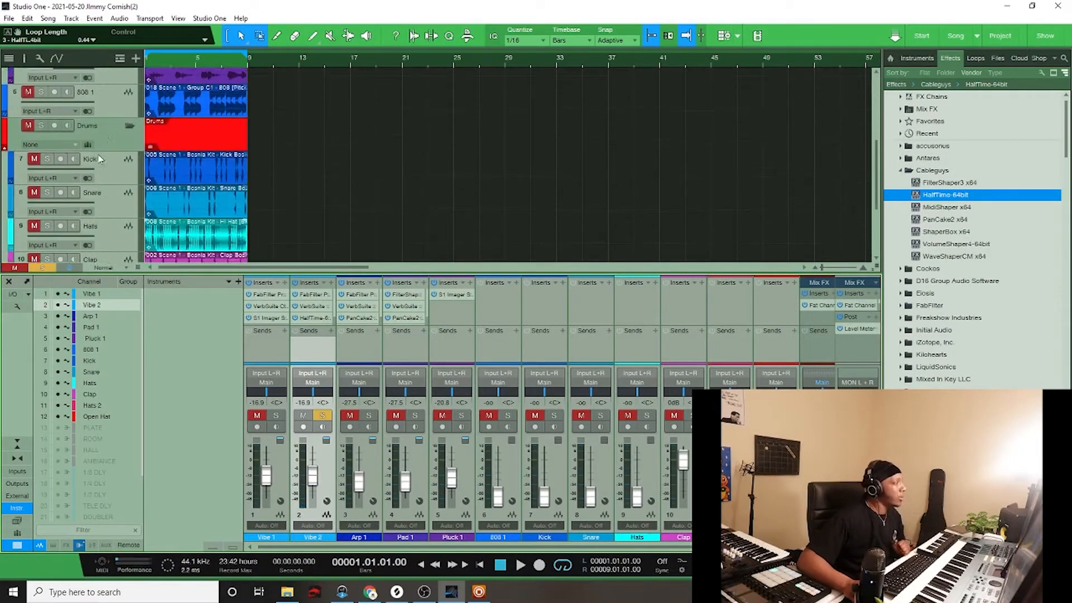
pyautogui.scroll(-3, 102, 116)
pyautogui.scroll(4, 98, 144)
pyautogui.scroll(-1, 92, 145)
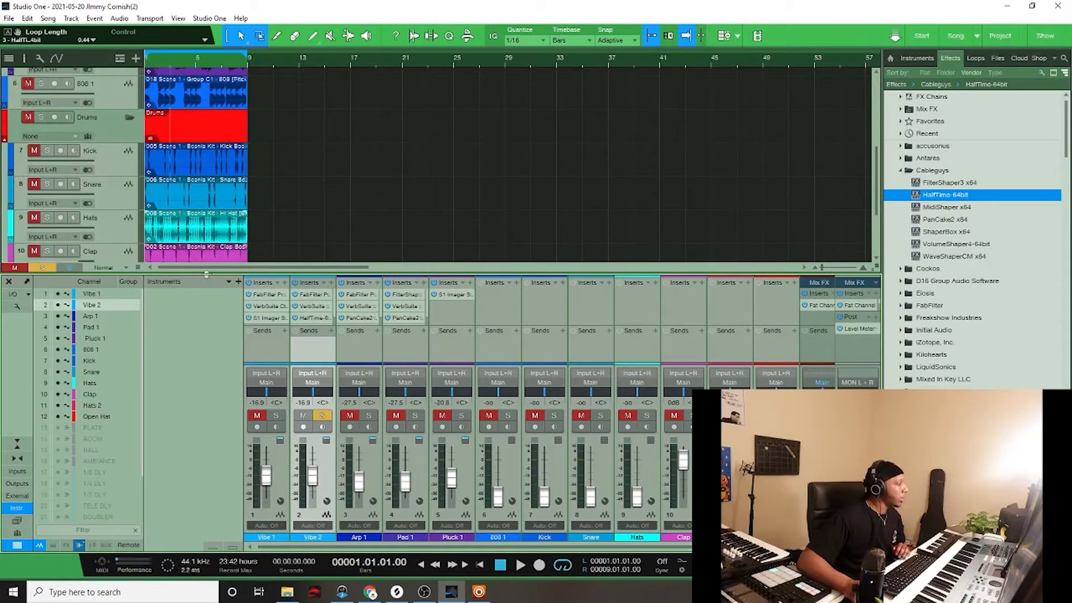
pyautogui.scroll(-1, 312, 297)
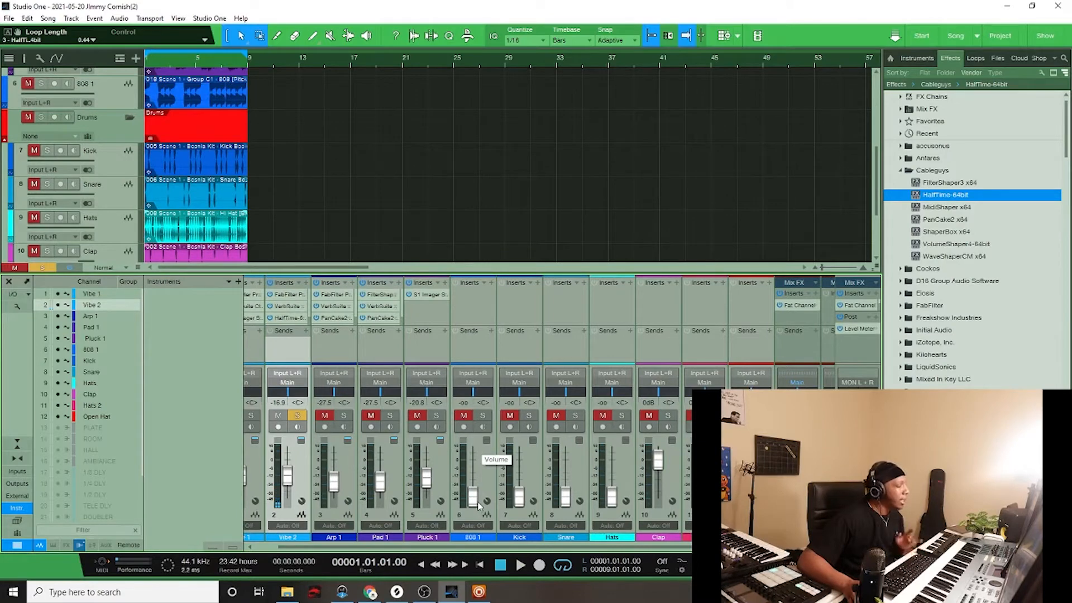
pyautogui.moveTo(478, 505); pyautogui.dragTo(475, 474)
pyautogui.press('space')
pyautogui.click(481, 416)
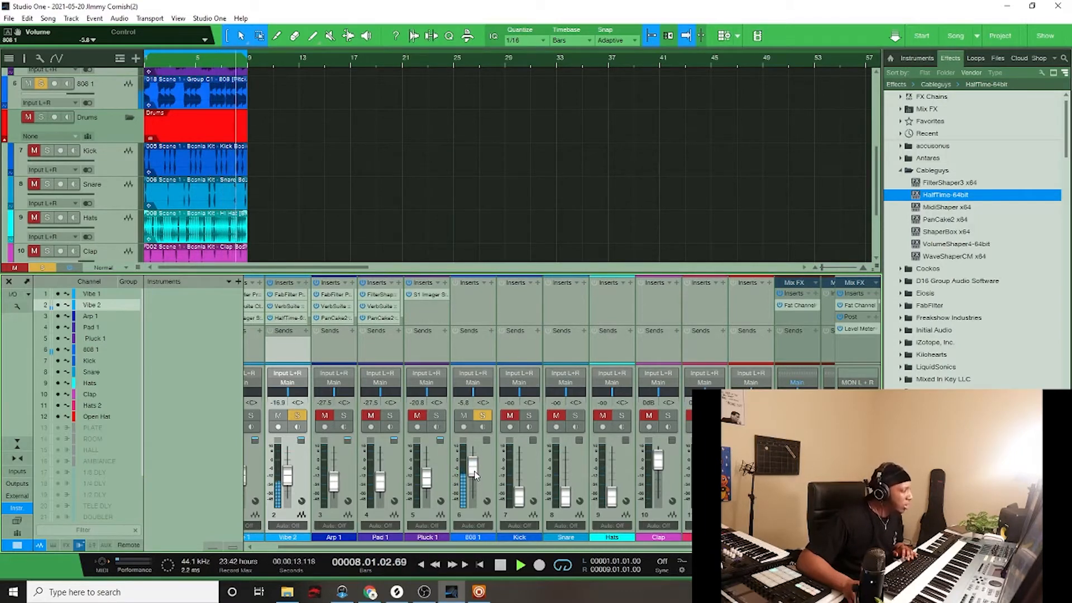
# Add Kick to the soloed channels and raise its fader to about -7.7 dB
pyautogui.click(511, 415)
pyautogui.click(529, 416)
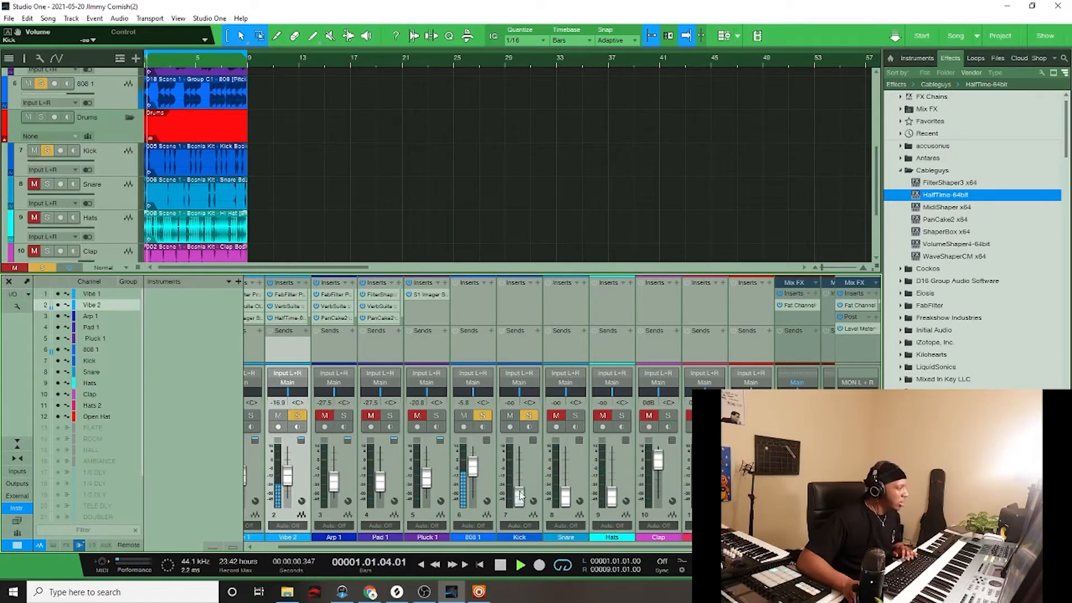
pyautogui.moveTo(520, 495); pyautogui.dragTo(518, 472)
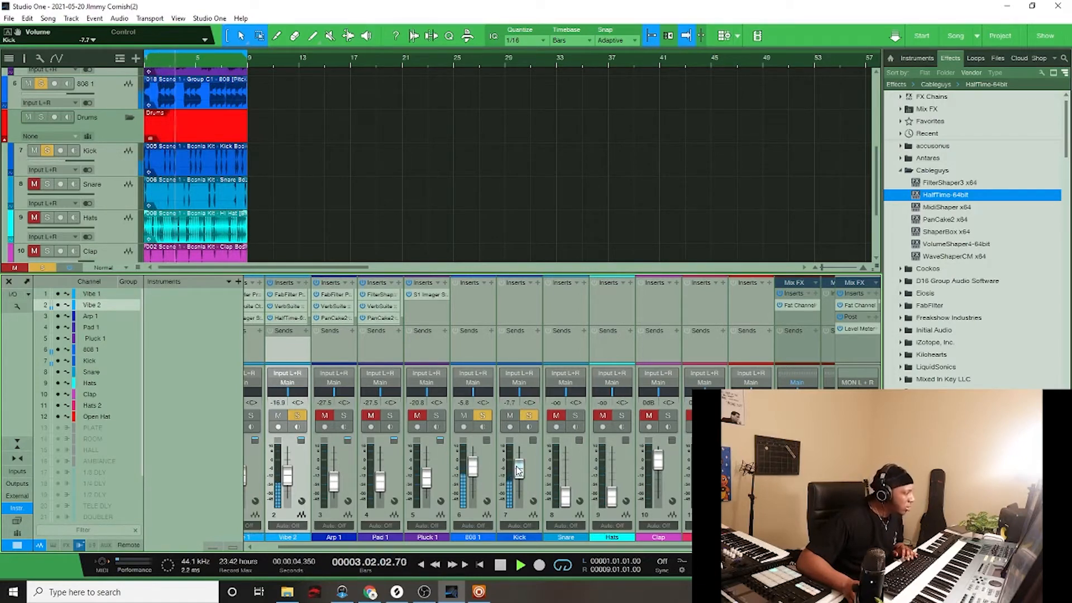
# Add Snare to the soloed channels and raise its fader to about -13.1 dB
pyautogui.click(556, 416)
pyautogui.click(575, 415)
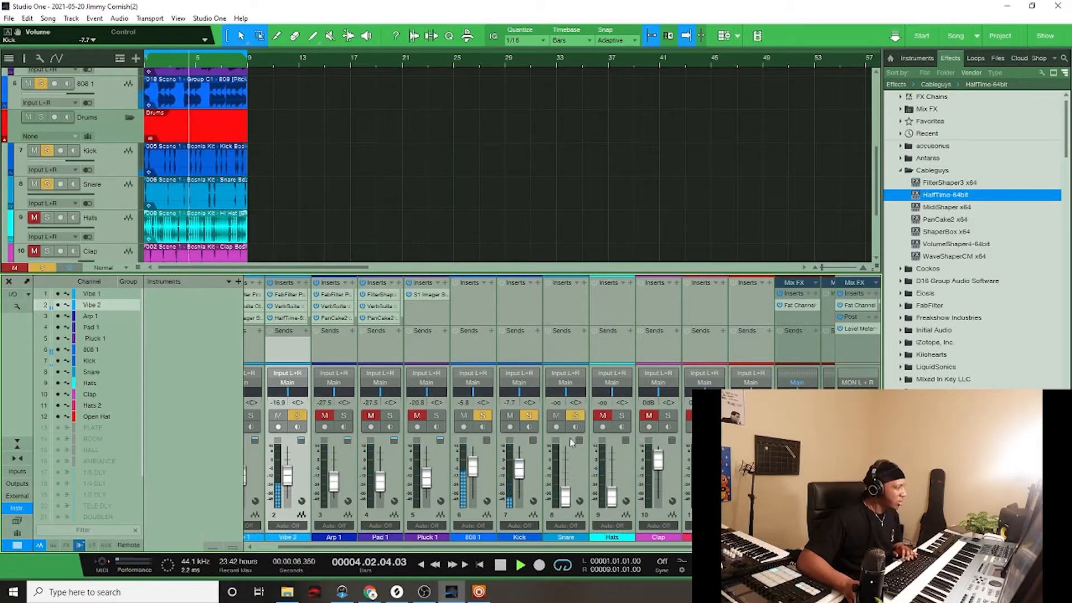
pyautogui.moveTo(567, 503); pyautogui.dragTo(567, 483)
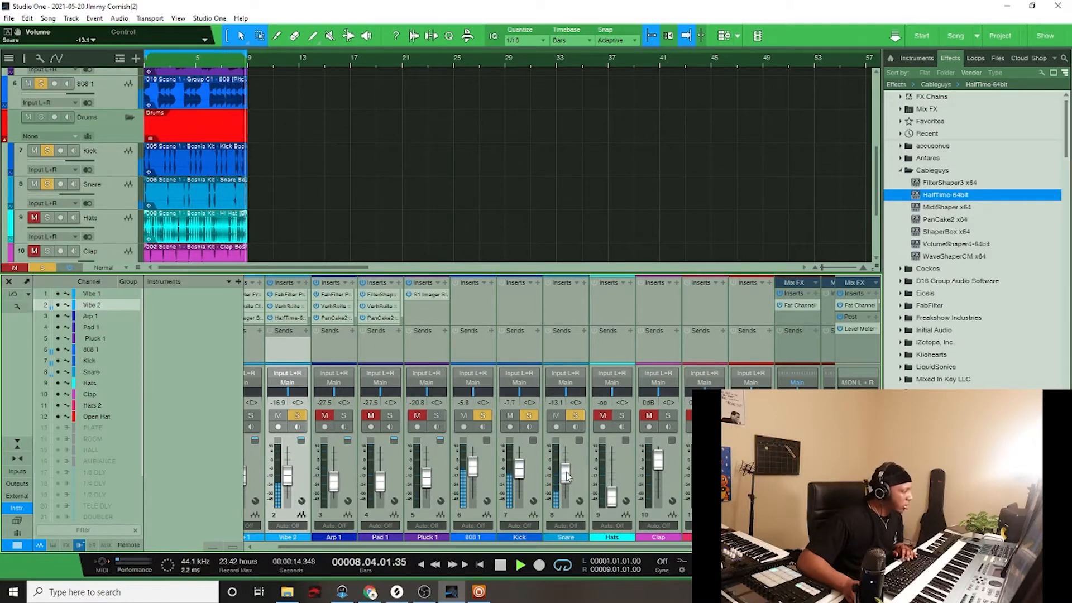
# Raise the Hats fader to about -15 dB and add Hats to the soloed channels
pyautogui.moveTo(614, 496); pyautogui.dragTo(614, 476)
pyautogui.click(620, 417)
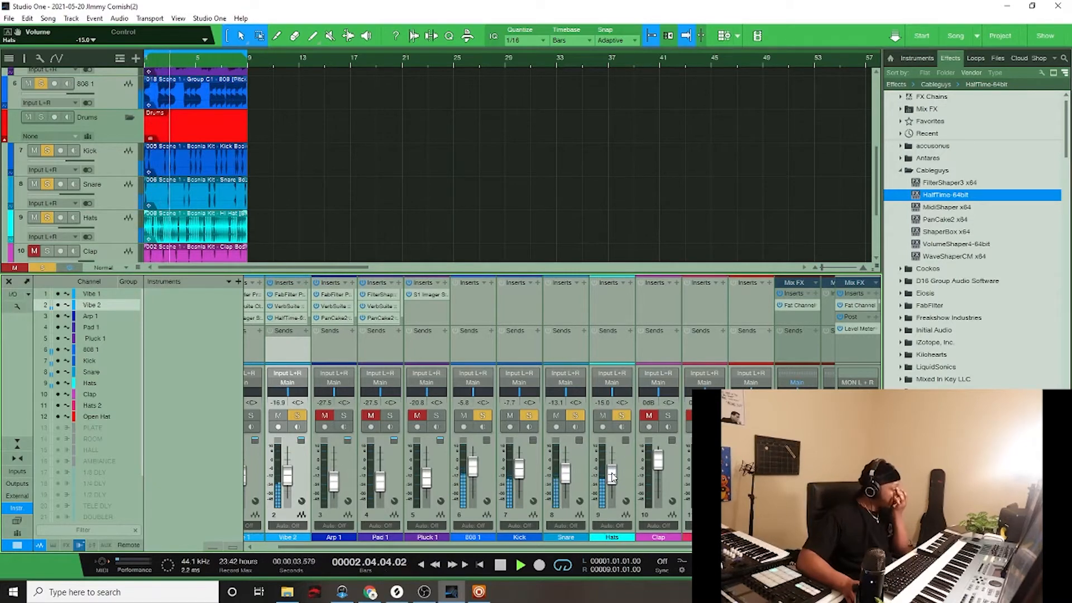
# Add Clap to the soloed channels, lower its fader to about -4.4 dB and check it during playback
pyautogui.click(649, 415)
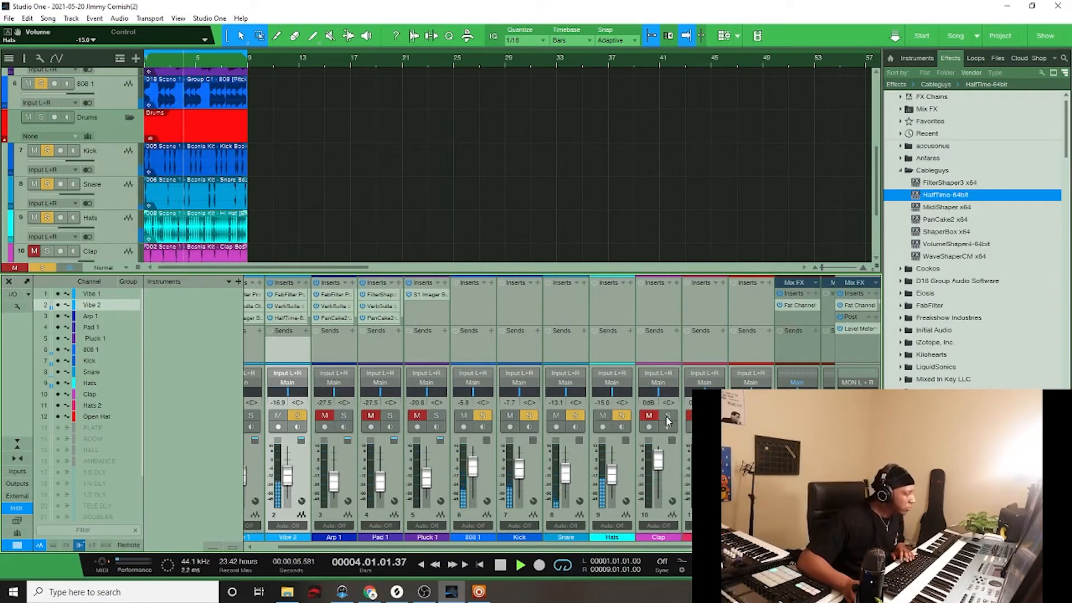
pyautogui.click(667, 415)
pyautogui.moveTo(659, 466); pyautogui.dragTo(661, 472)
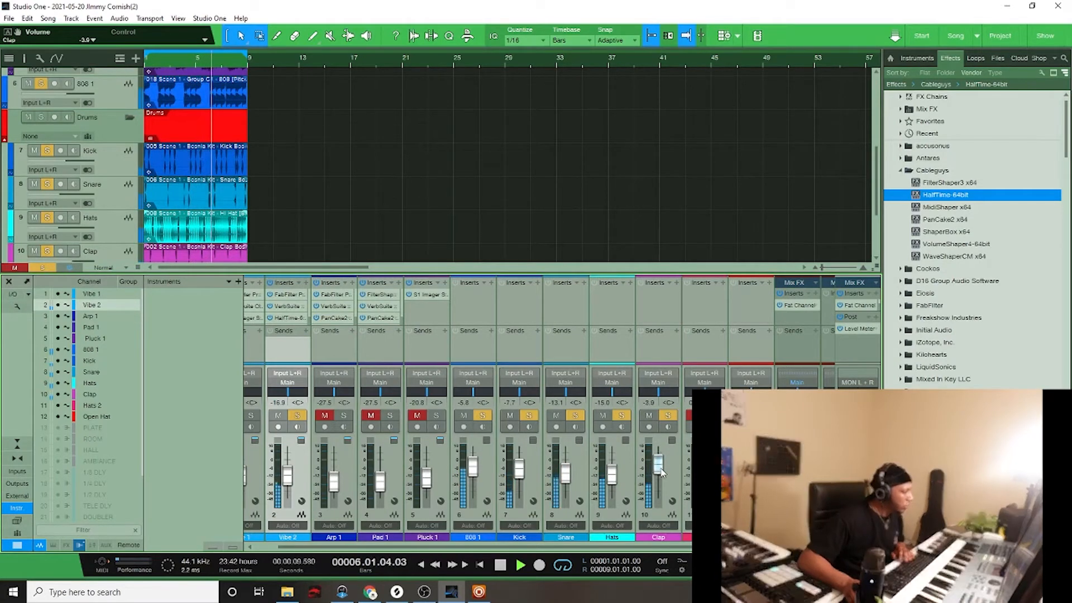
pyautogui.press('space')
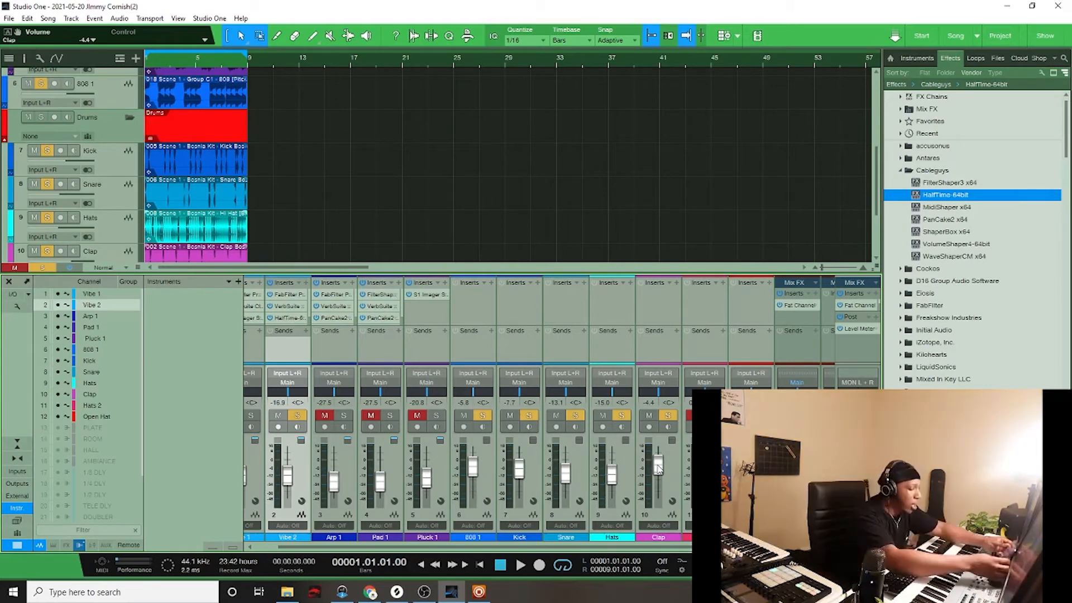
pyautogui.press('space')
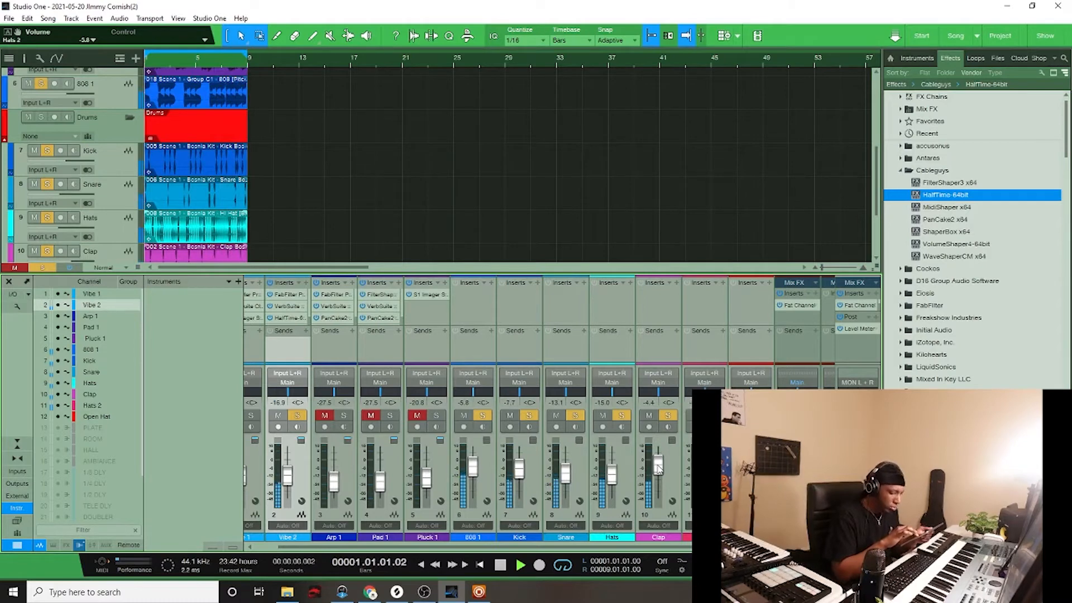
pyautogui.press('space')
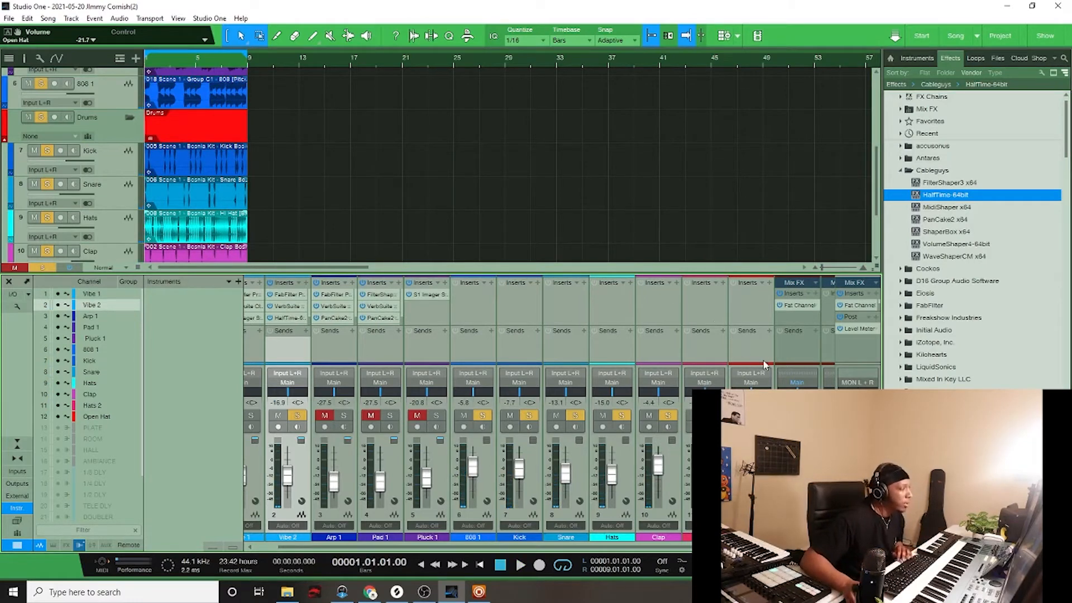
# Add a DRUMS send at +10 dB on the Open Hat channel and a BASS send on the 808 1 channel
pyautogui.moveTo(759, 362); pyautogui.dragTo(760, 383)
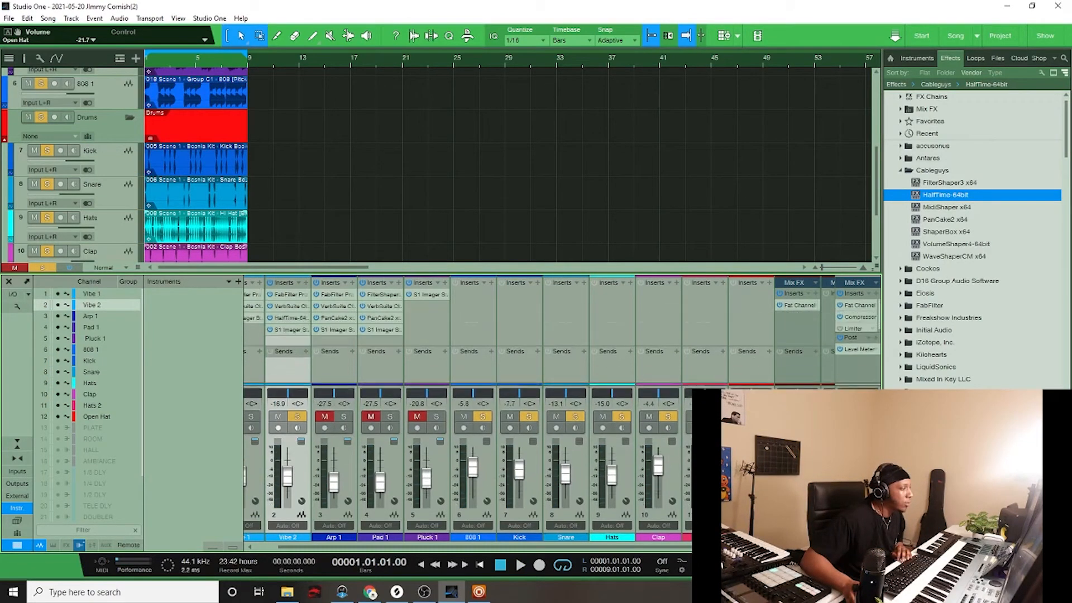
pyautogui.moveTo(749, 345); pyautogui.dragTo(753, 329)
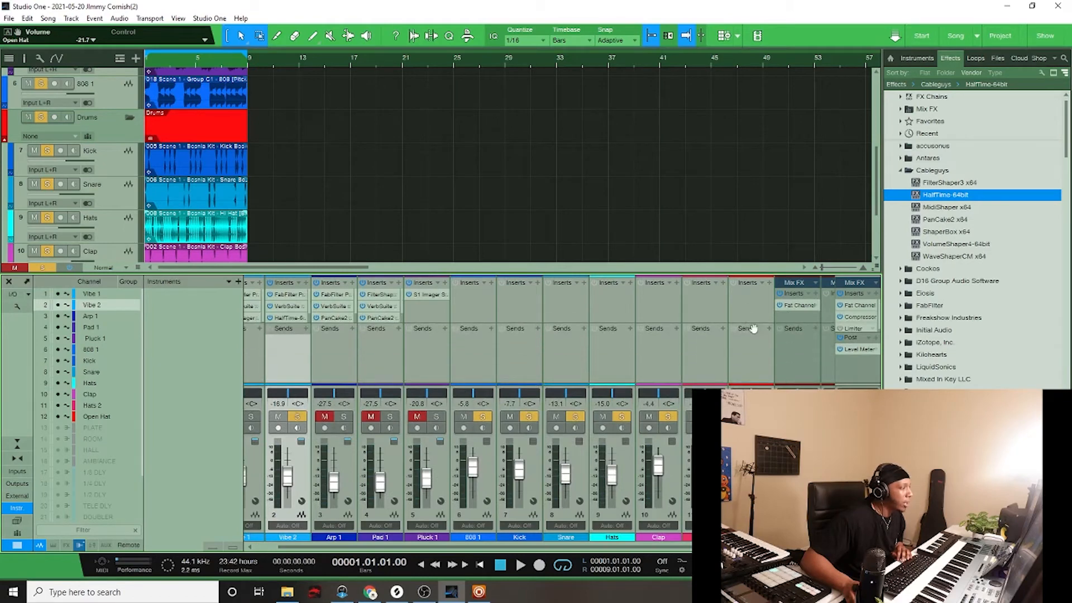
pyautogui.click(770, 329)
pyautogui.click(802, 464)
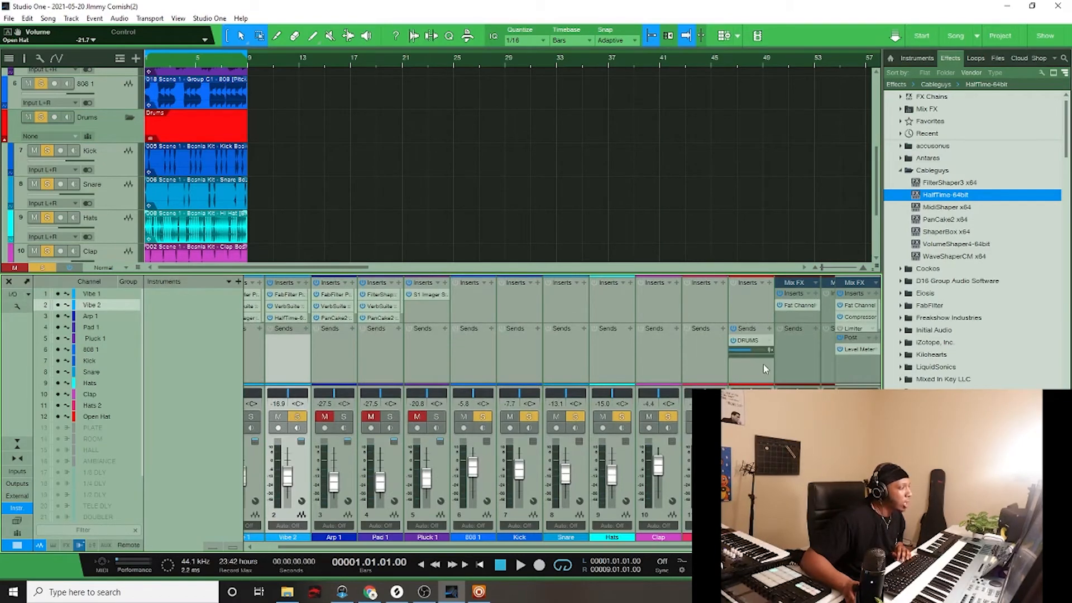
pyautogui.moveTo(754, 353); pyautogui.dragTo(768, 354)
pyautogui.click(492, 328)
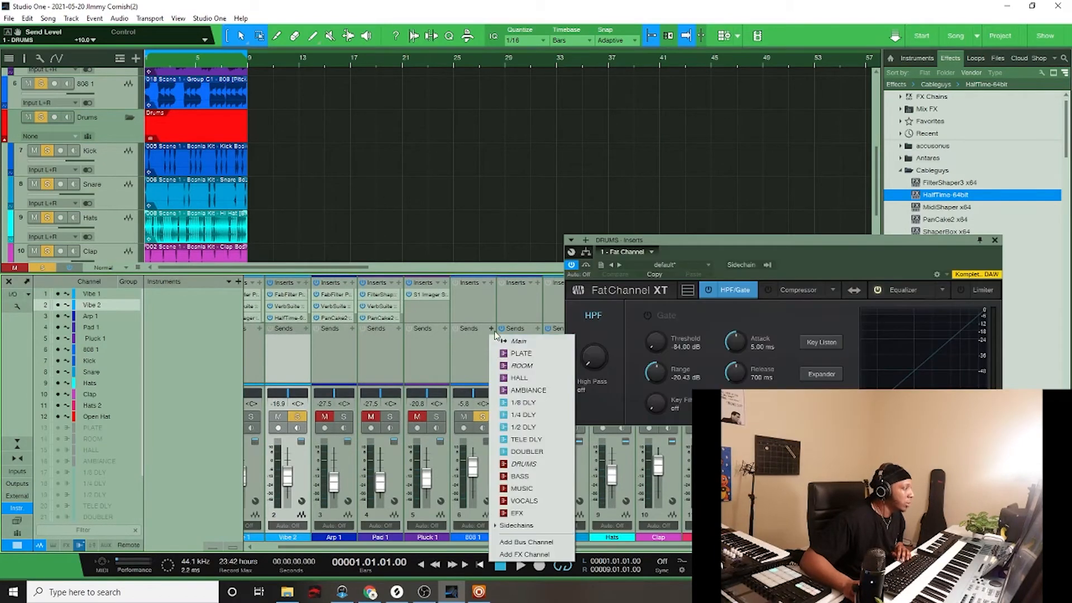
pyautogui.click(519, 477)
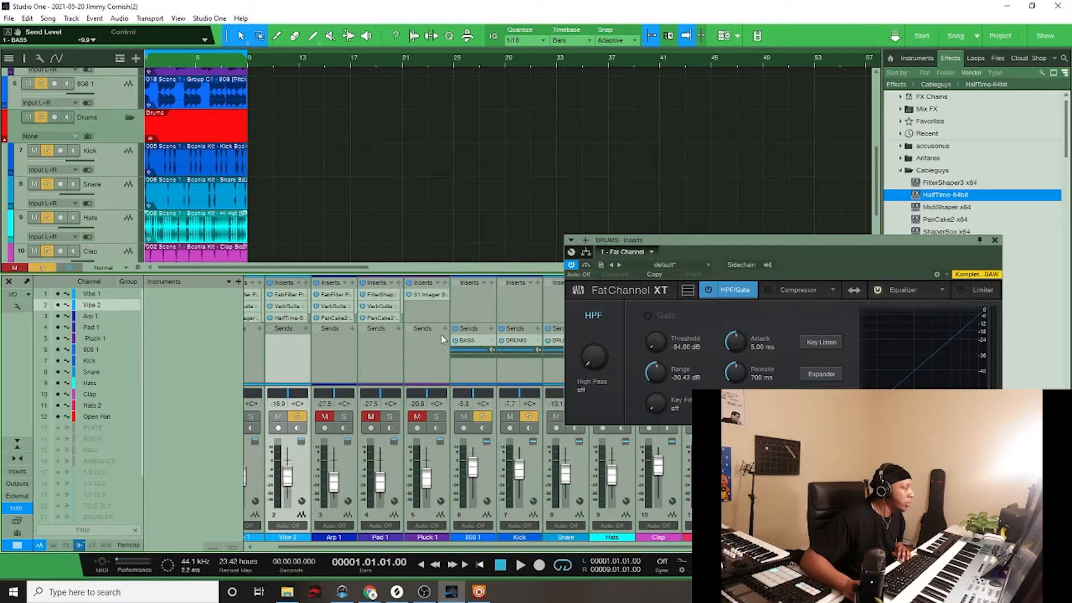
# Add a MUSIC send at +10 dB on Pluck 1 and copy it to the Pad 1, Arp 1, Vibe 2 and Vibe 1 channels
pyautogui.click(445, 329)
pyautogui.click(496, 479)
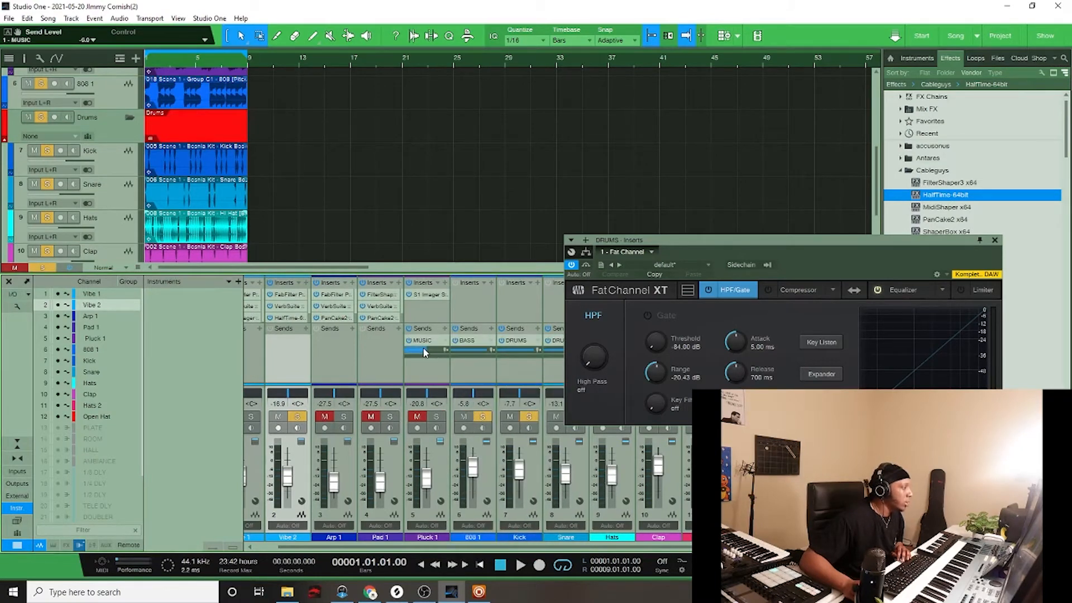
pyautogui.moveTo(434, 342); pyautogui.dragTo(294, 344)
pyautogui.moveTo(438, 549); pyautogui.dragTo(400, 548)
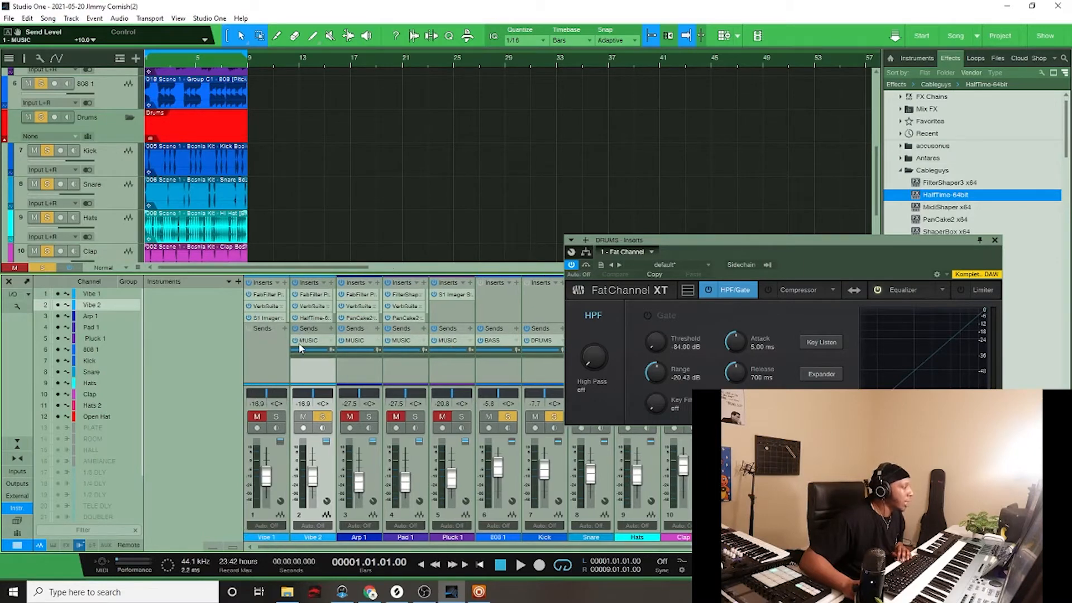
pyautogui.moveTo(306, 345); pyautogui.dragTo(262, 342)
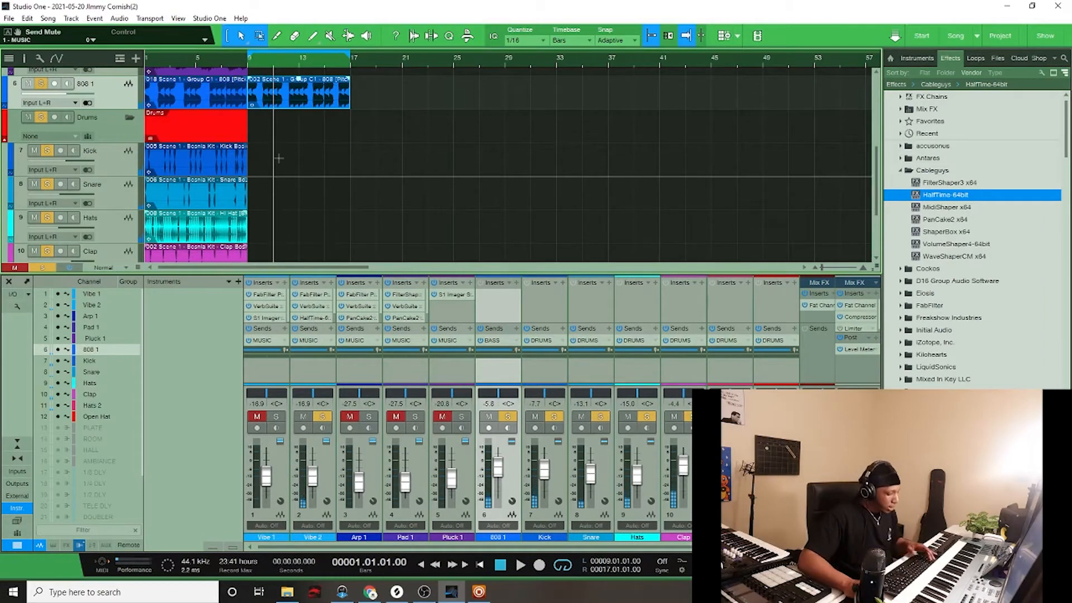
# Hide the mixer and clear the solo state on all channels
pyautogui.press('F3')
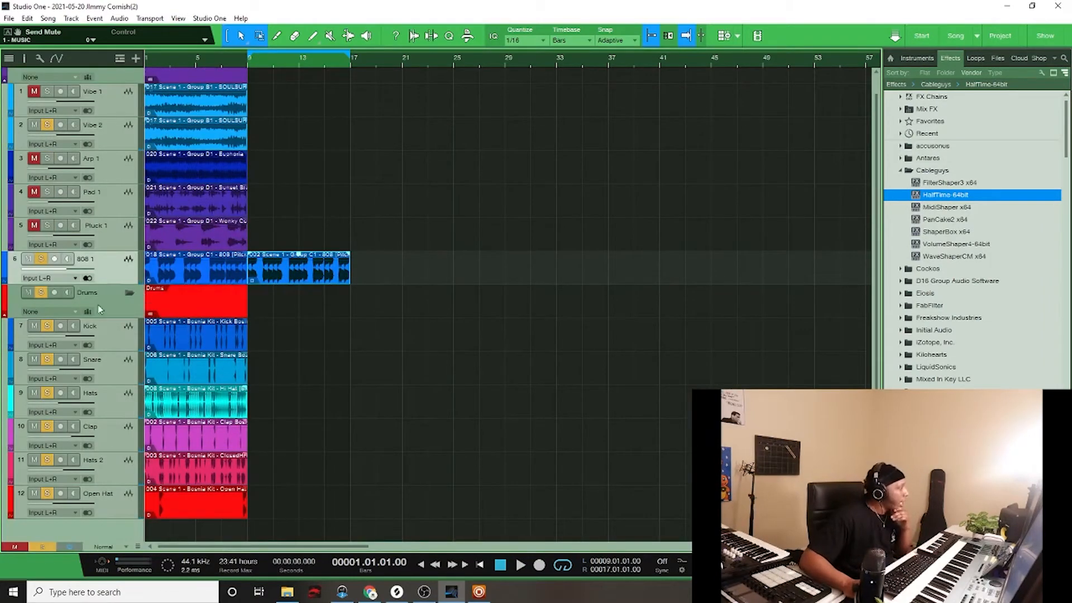
pyautogui.scroll(1, 72, 233)
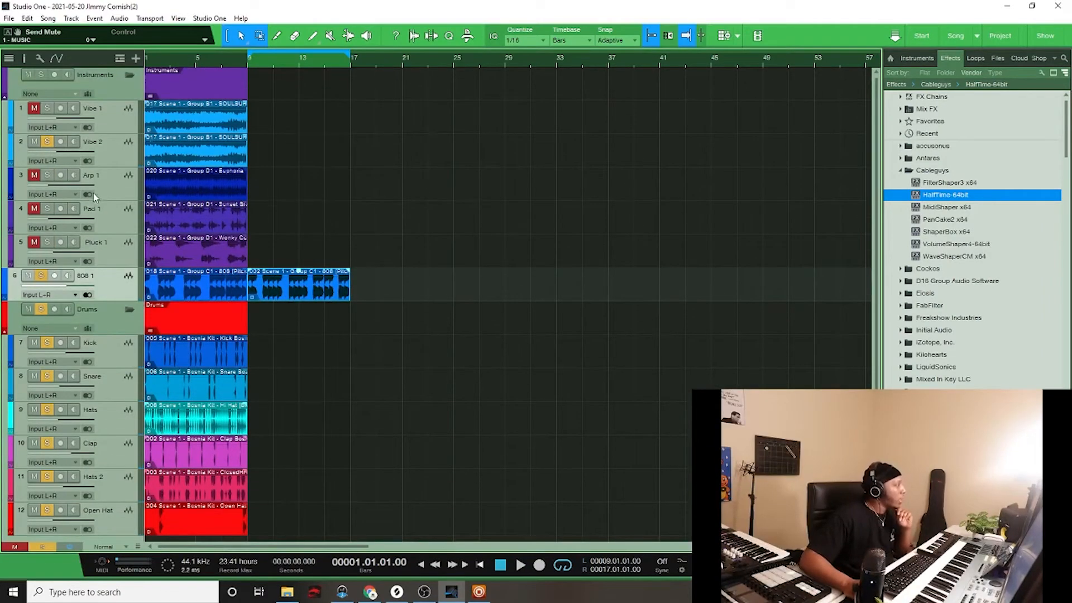
pyautogui.click(42, 547)
# Duplicate all the eight-bar stem clips repeatedly out to bar 81, and clear everything before bar 41
pyautogui.moveTo(265, 536); pyautogui.dragTo(88, 5)
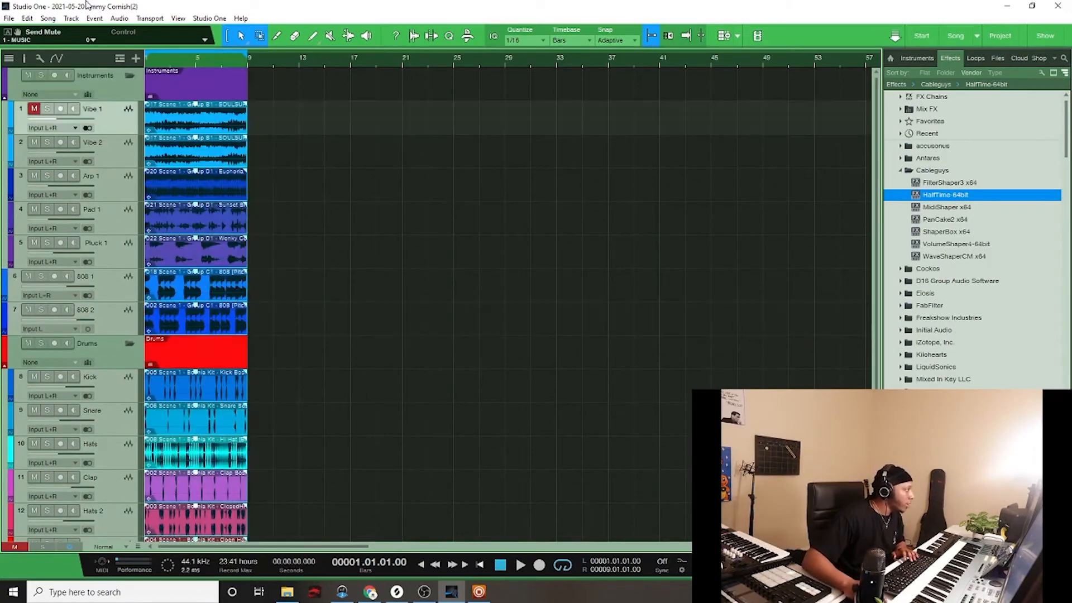
pyautogui.press('d')
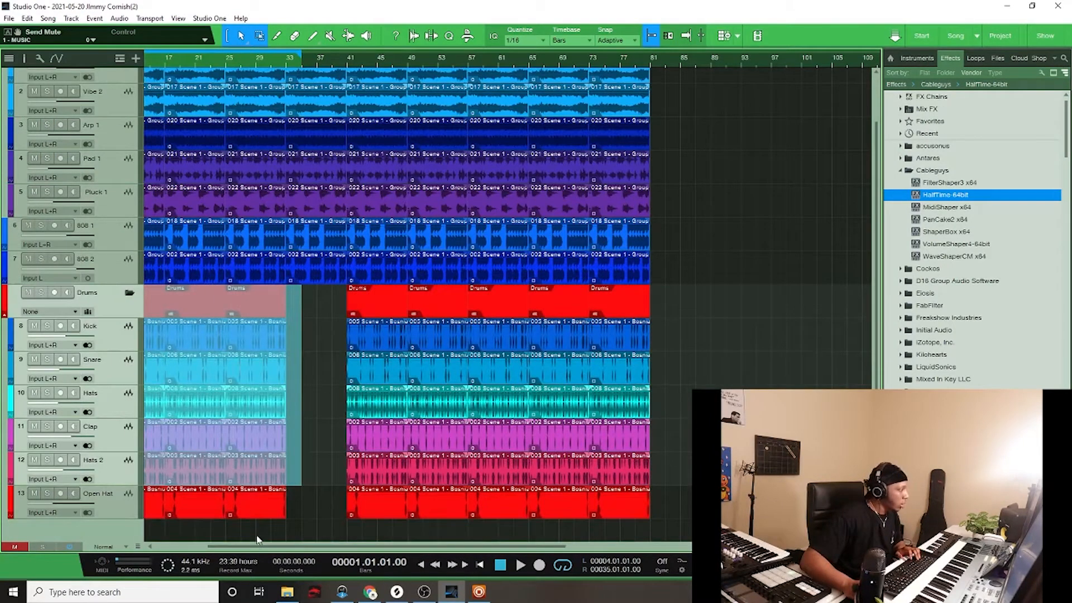
pyautogui.moveTo(259, 538); pyautogui.dragTo(58, 282)
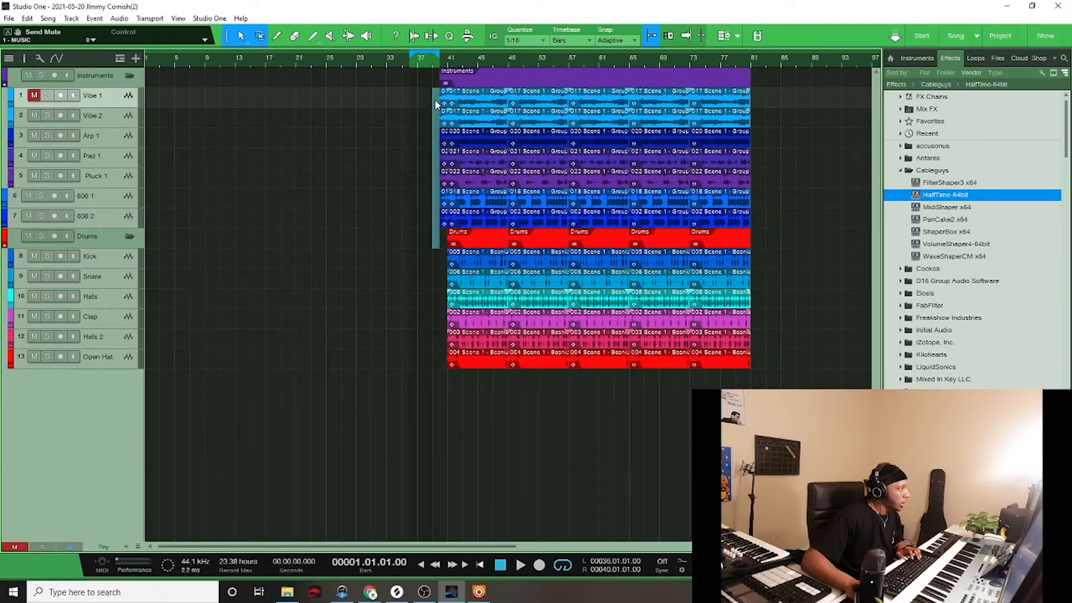
pyautogui.moveTo(435, 104); pyautogui.dragTo(445, 99)
pyautogui.press('Delete')
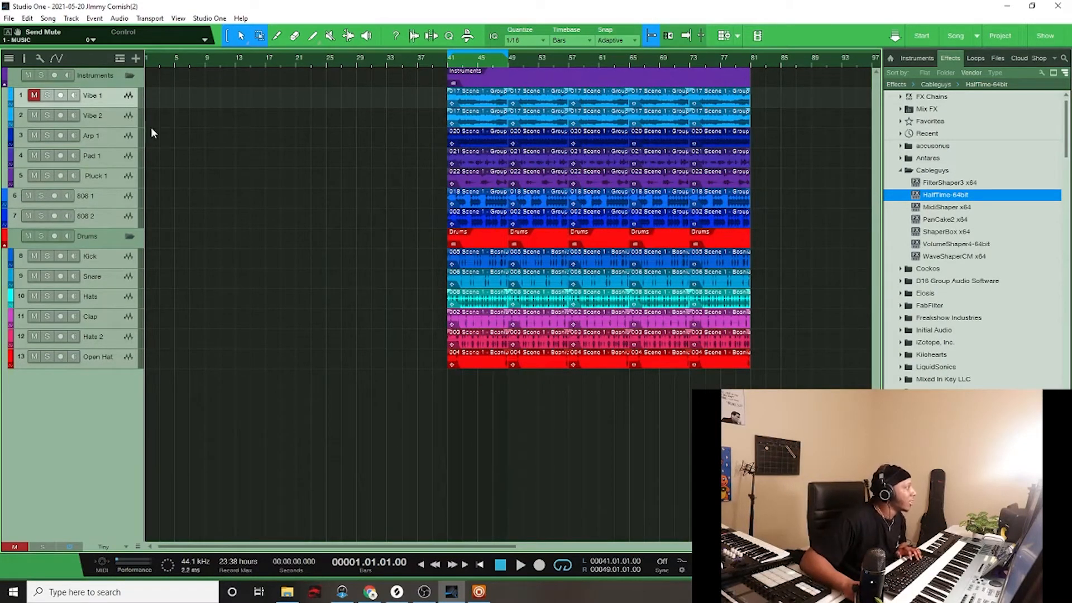
# Unmute Vibe 1 and move its first clip to bar 1 to start the intro
pyautogui.click(34, 95)
pyautogui.moveTo(484, 105); pyautogui.dragTo(164, 86)
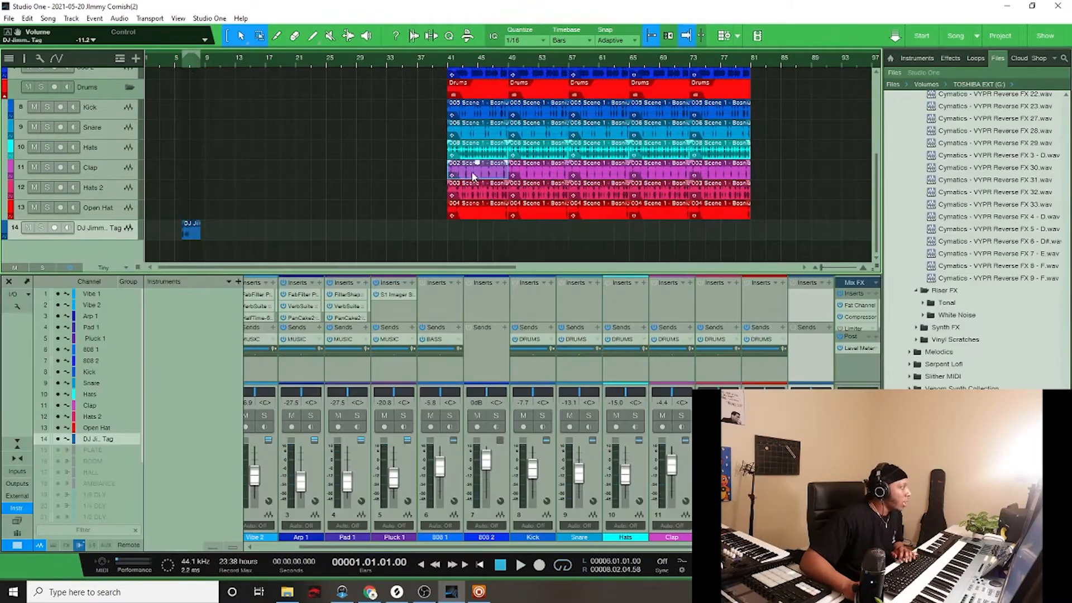
# Move the first Clap clip to bar 1 and lower the Clap fader to about -10.2 dB during playback
pyautogui.moveTo(467, 169); pyautogui.dragTo(164, 169)
pyautogui.press('space')
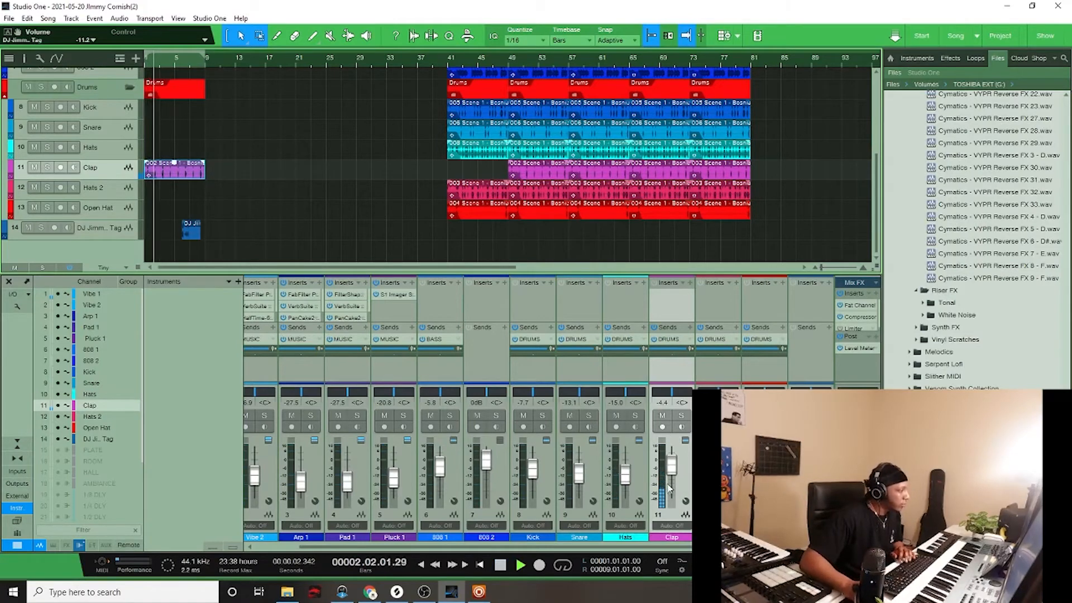
pyautogui.moveTo(672, 464); pyautogui.dragTo(672, 473)
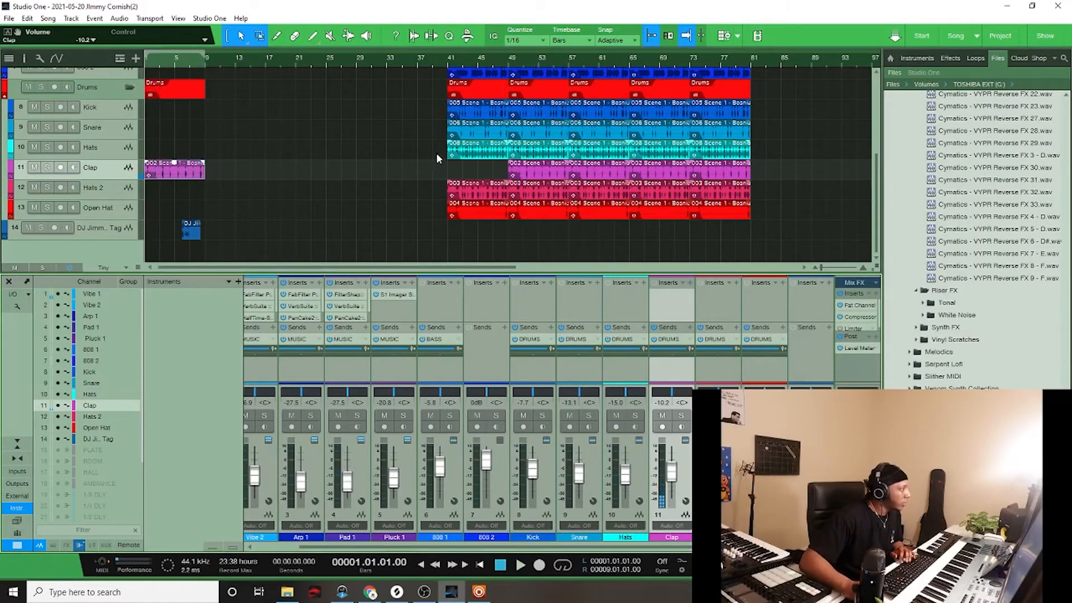
# Move the first Hats clip to about bar 38 and the first Hats 2 clip to bar 1, and play the intro
pyautogui.moveTo(480, 155); pyautogui.dragTo(353, 154)
pyautogui.press('space')
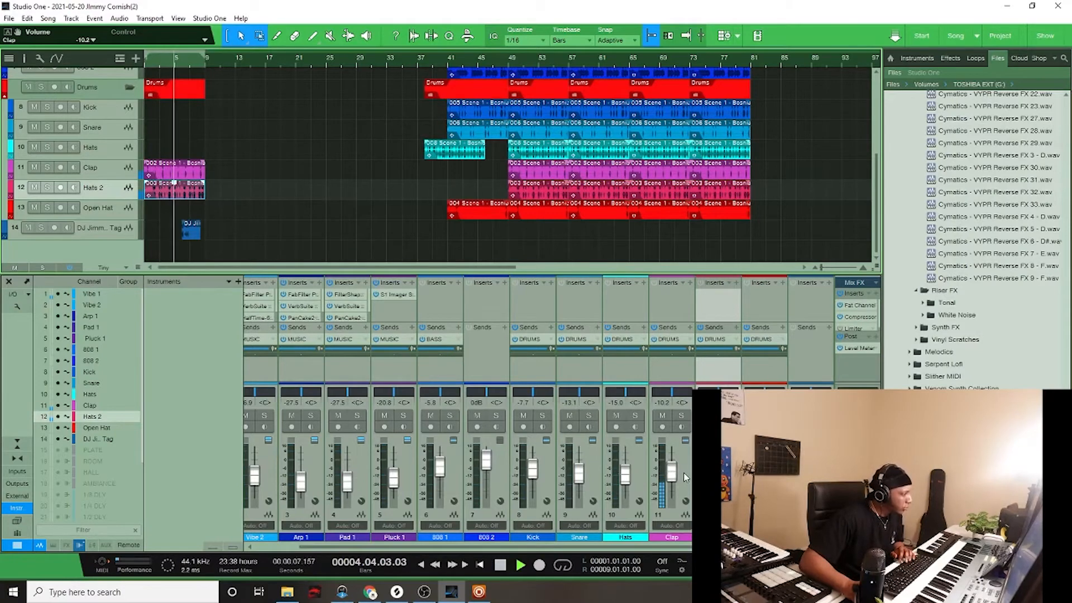
pyautogui.press('space')
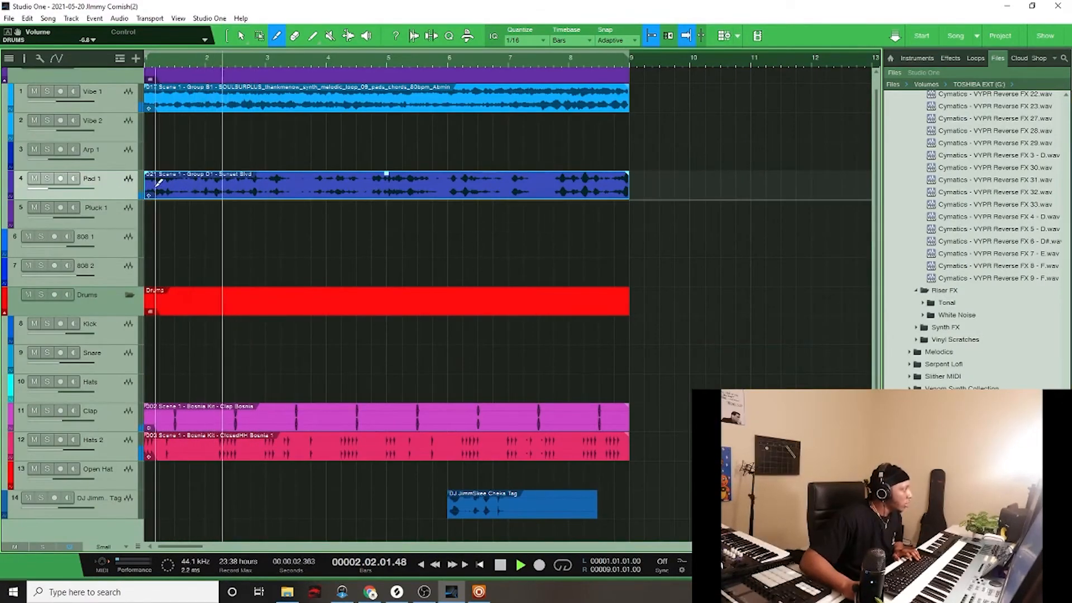
# Trim the start of the intro's Pad 1 clip to about bar 5 and move the first 808 1 clip to bar 9
pyautogui.press('1')
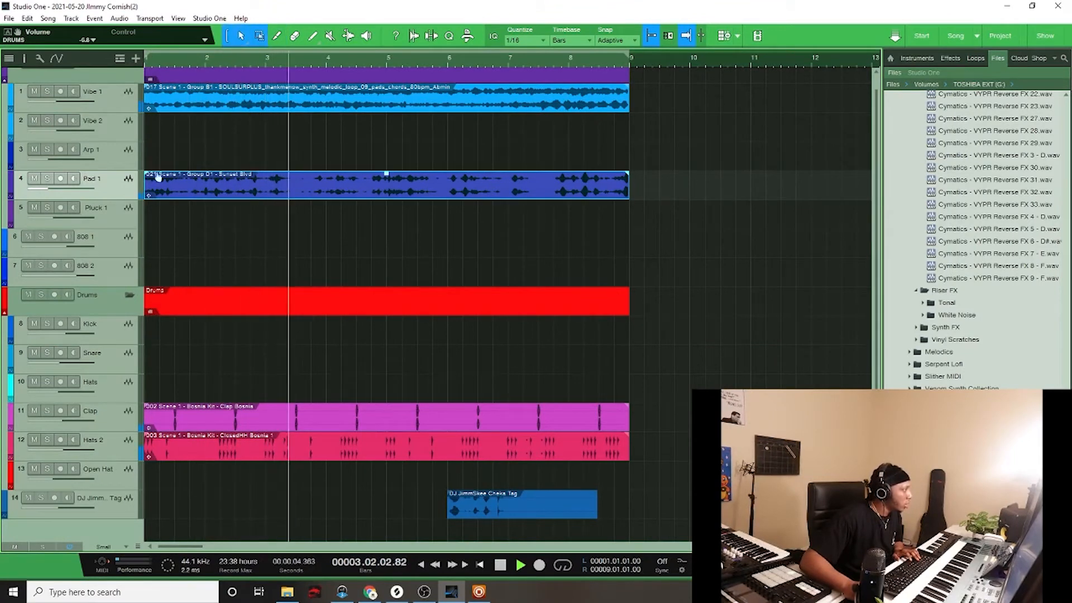
pyautogui.moveTo(147, 178); pyautogui.dragTo(383, 179)
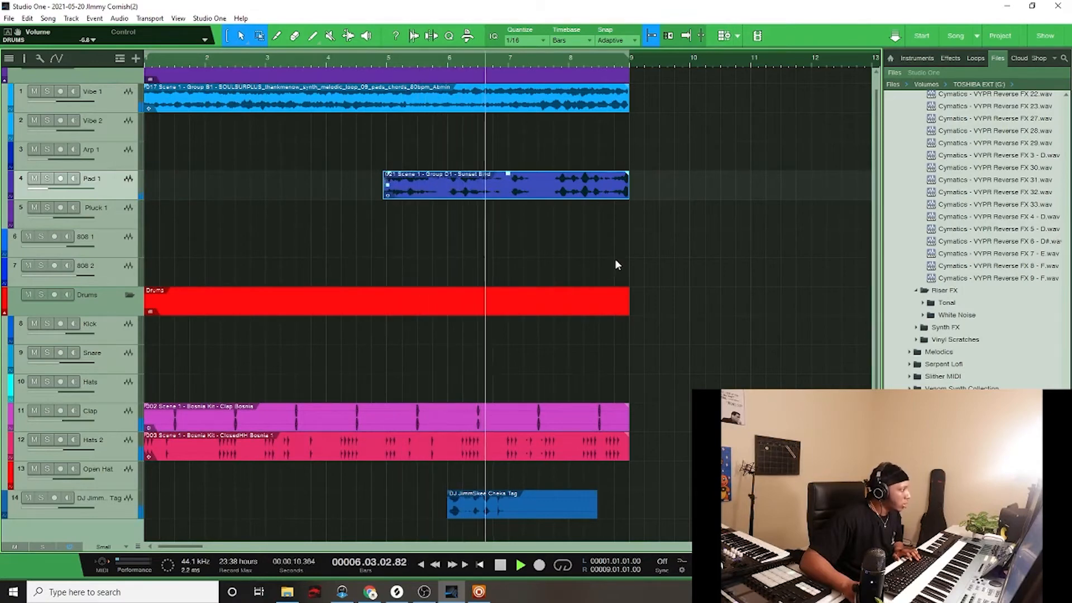
pyautogui.press('w')
pyautogui.press('w')
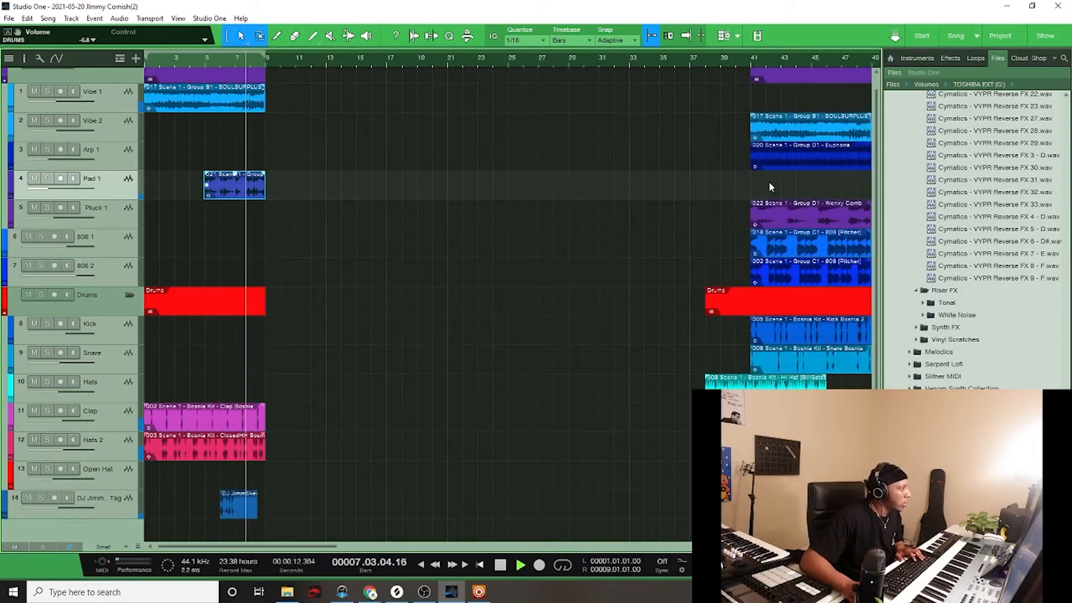
pyautogui.moveTo(776, 242); pyautogui.dragTo(292, 219)
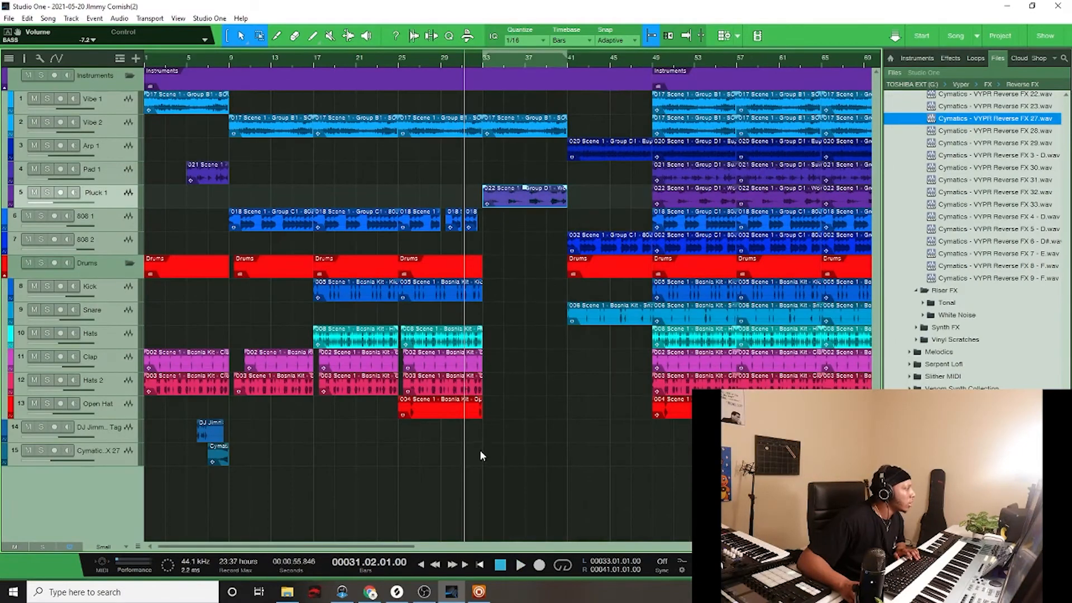
# Duplicate the 808 1, Kick, Hats, Clap, Hats 2 and Open Hat clips of bars 25–33 into bars 33–41
pyautogui.moveTo(480, 455); pyautogui.dragTo(399, 219)
pyautogui.press('d')
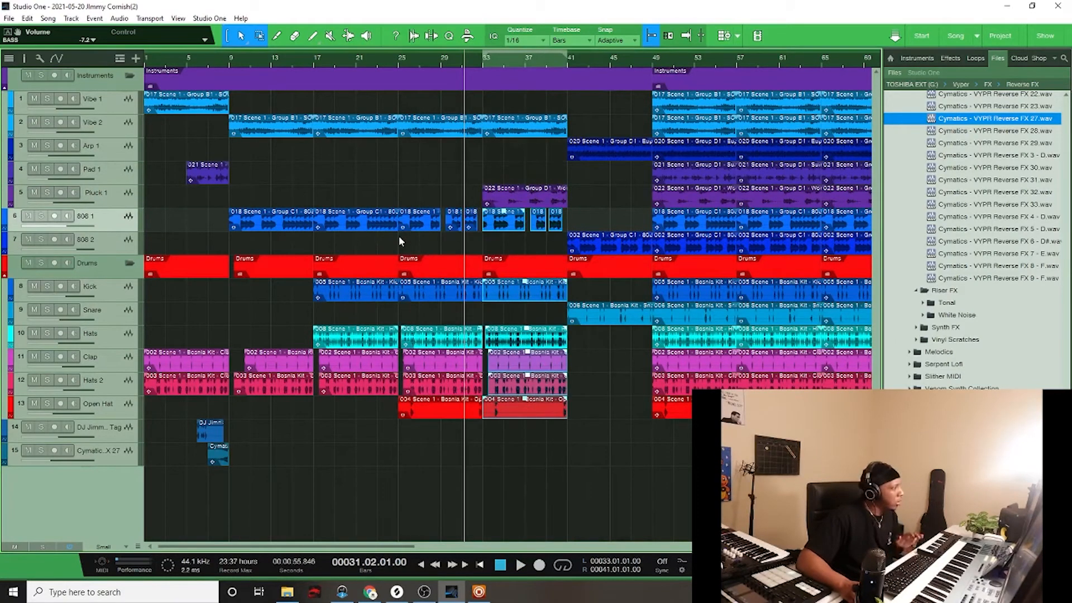
# Play the section from bar 33 and lower the Pluck 1 volume to about -30.5 dB
pyautogui.press('space')
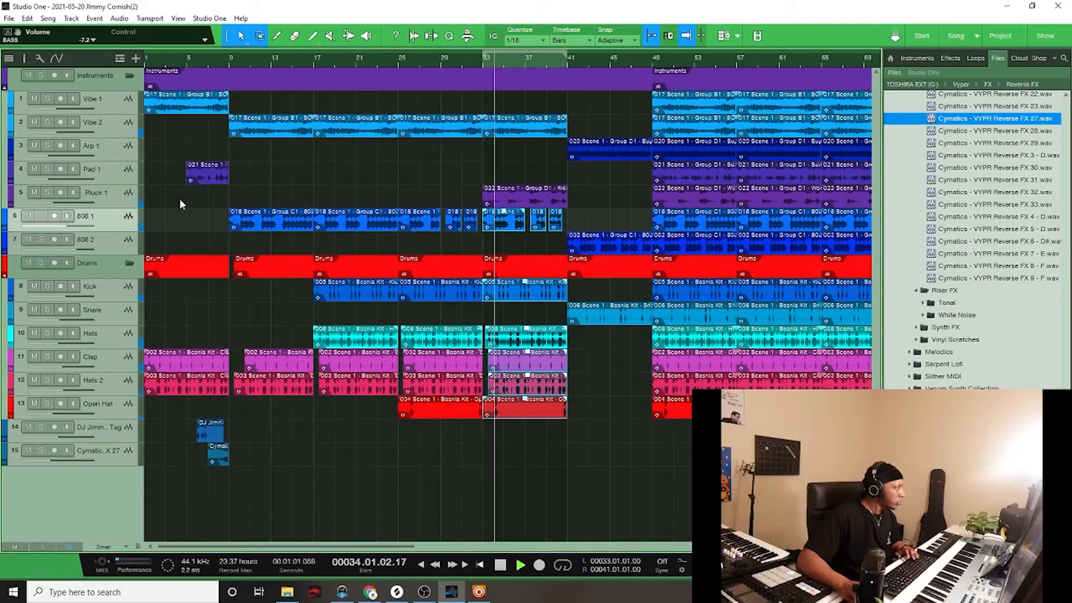
pyautogui.moveTo(55, 203)
pyautogui.moveTo(56, 206); pyautogui.dragTo(45, 204)
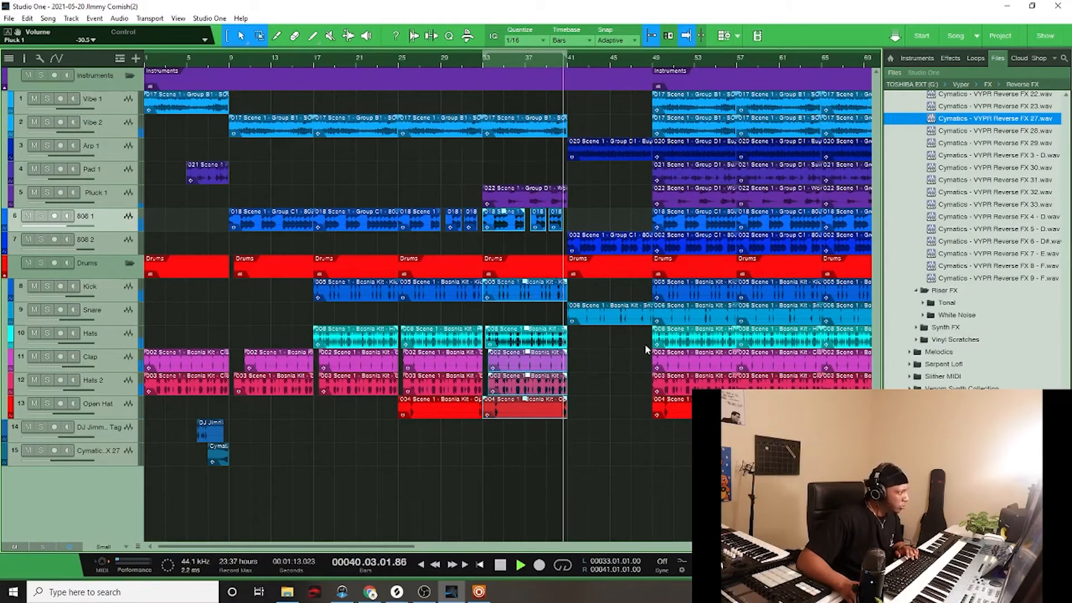
# Check the mixer levels briefly, stop playback and remove the Arp 1, 808 2 and Snare clips between bars 41 and 49
pyautogui.press('F3')
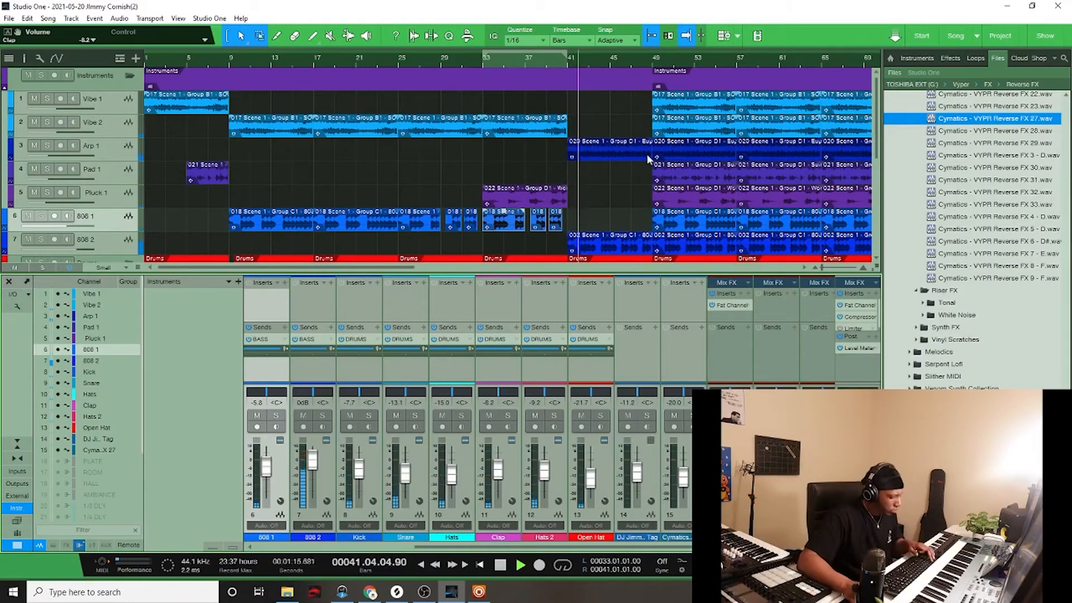
pyautogui.press('F3')
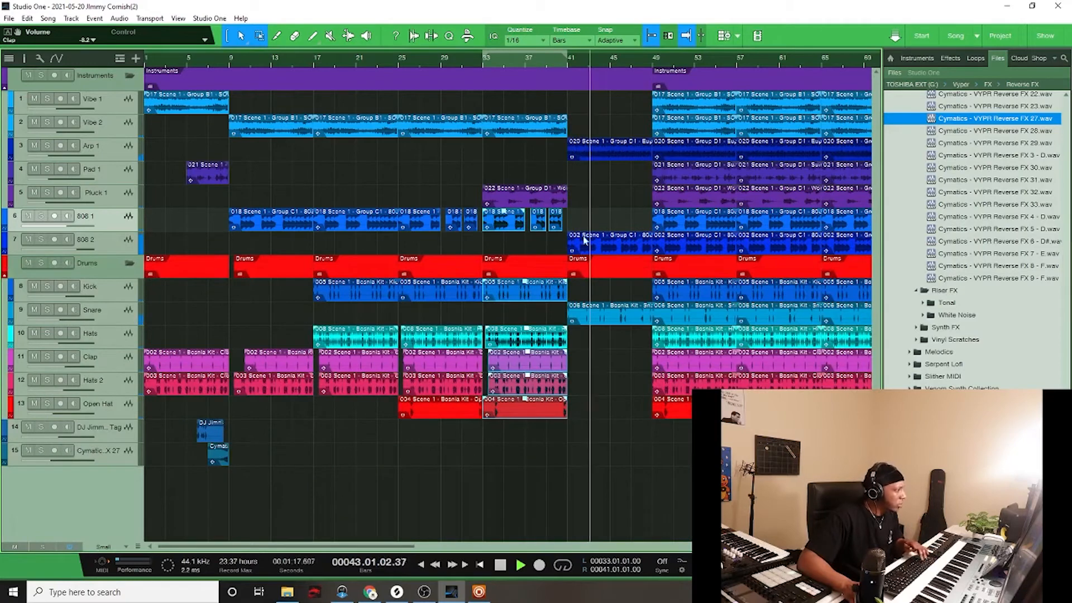
pyautogui.press('space')
pyautogui.moveTo(632, 372); pyautogui.dragTo(579, 145)
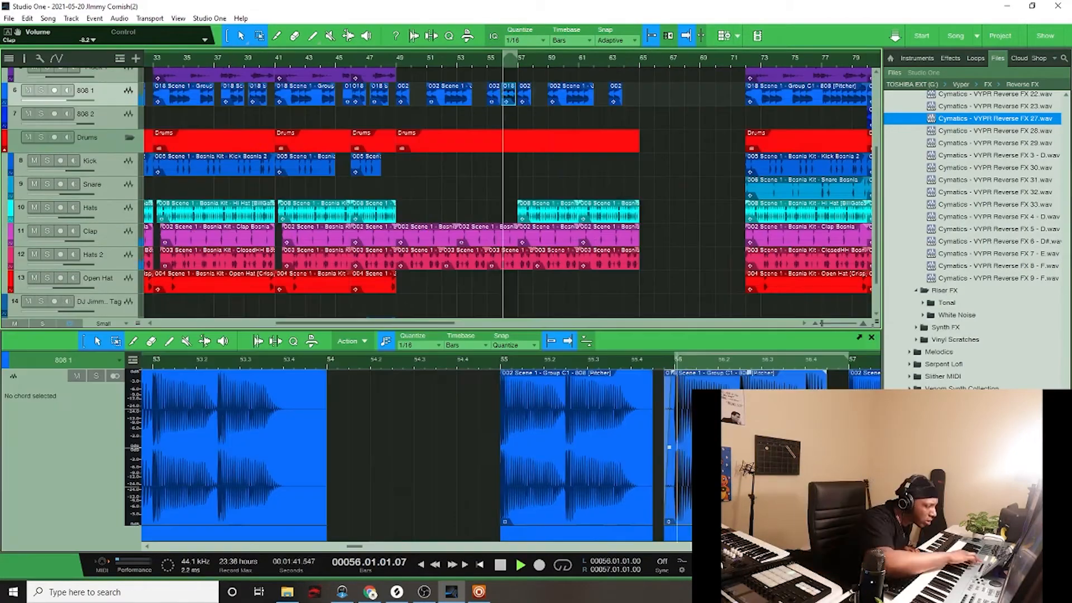
# Snap the loop range to the selected clip and audition the arrangement
pyautogui.press('space')
pyautogui.hotkey('shift', 'p')
pyautogui.press('space')
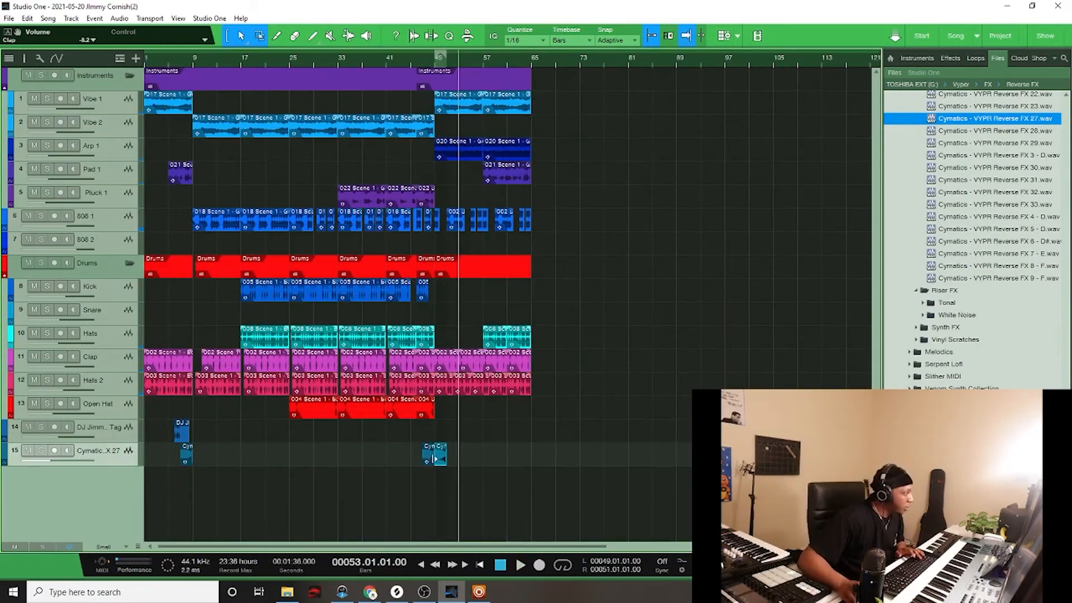
# Move the second reverse FX clip to bars 63–65 and duplicate the arrangement clips of bars 9–65 after bar 65
pyautogui.moveTo(434, 458); pyautogui.dragTo(525, 460)
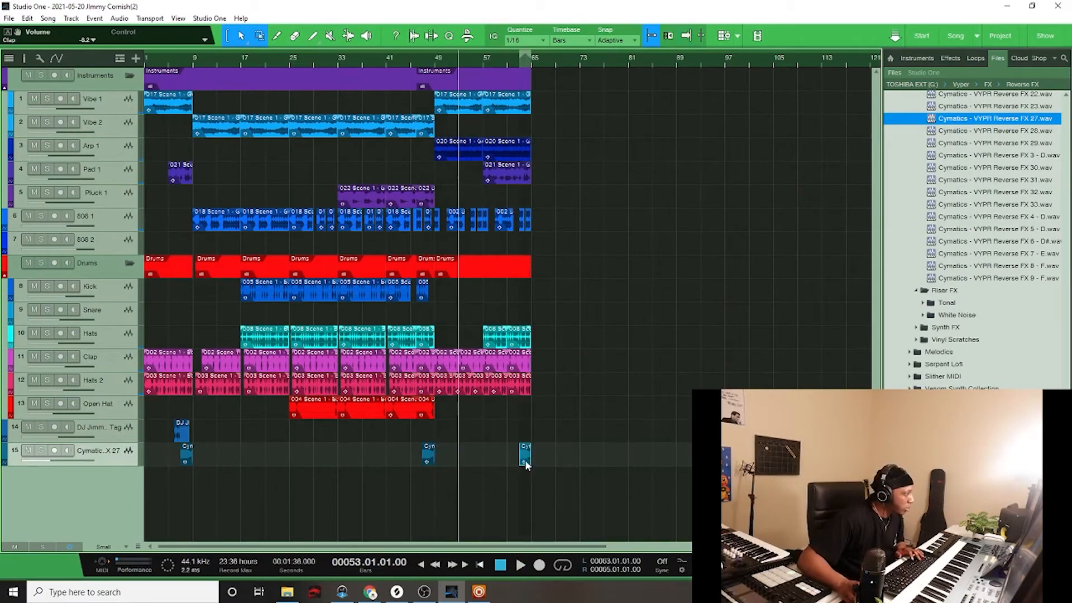
pyautogui.moveTo(237, 23); pyautogui.dragTo(196, 5)
pyautogui.moveTo(195, 10); pyautogui.dragTo(193, 114)
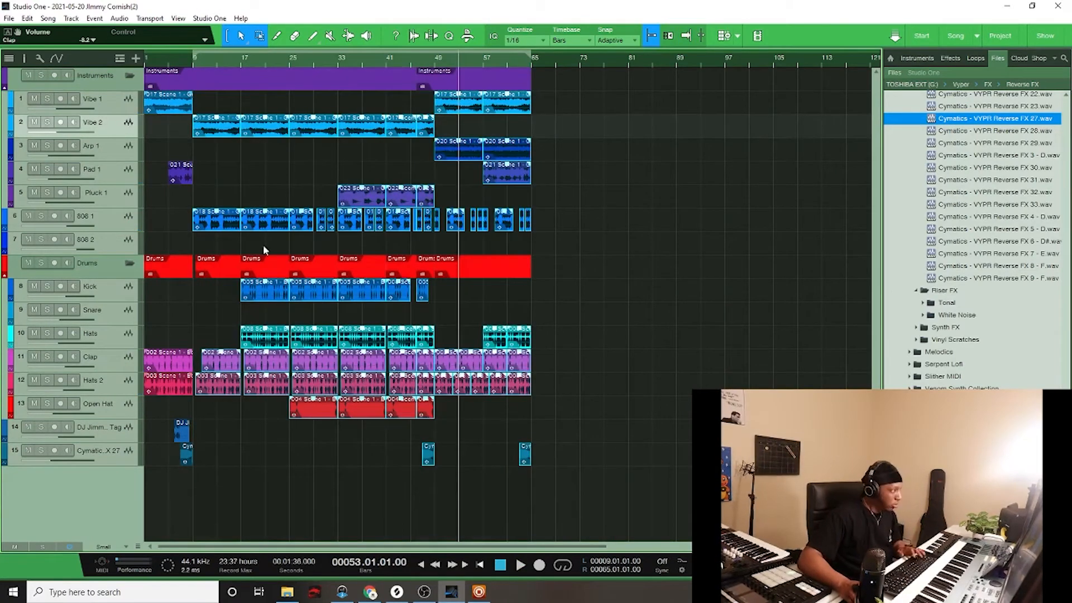
pyautogui.press('d')
pyautogui.press('w')
pyautogui.press('w')
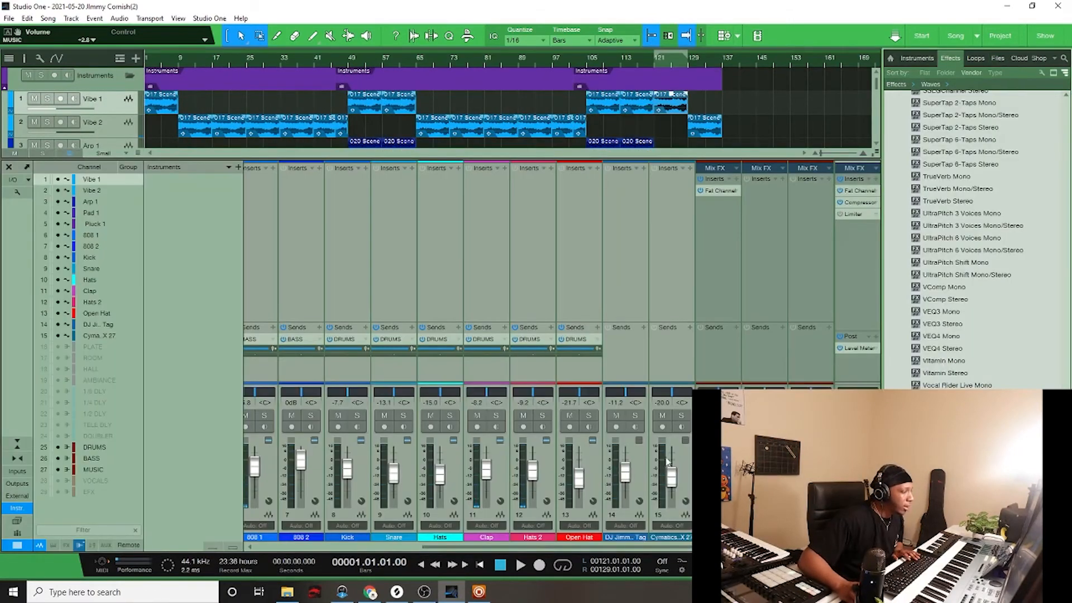
# Select the instrument channels and buses together and lower their volumes as a group, bringing Vibe 1 to about -24.6 dB
pyautogui.click(811, 458)
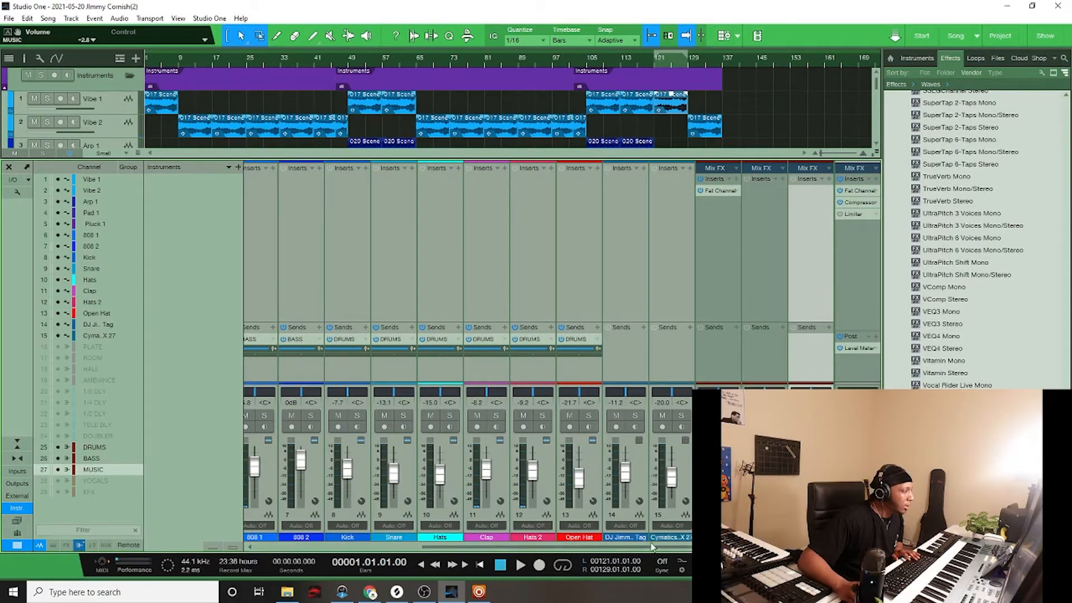
pyautogui.moveTo(652, 547); pyautogui.dragTo(385, 553)
pyautogui.click(267, 484)
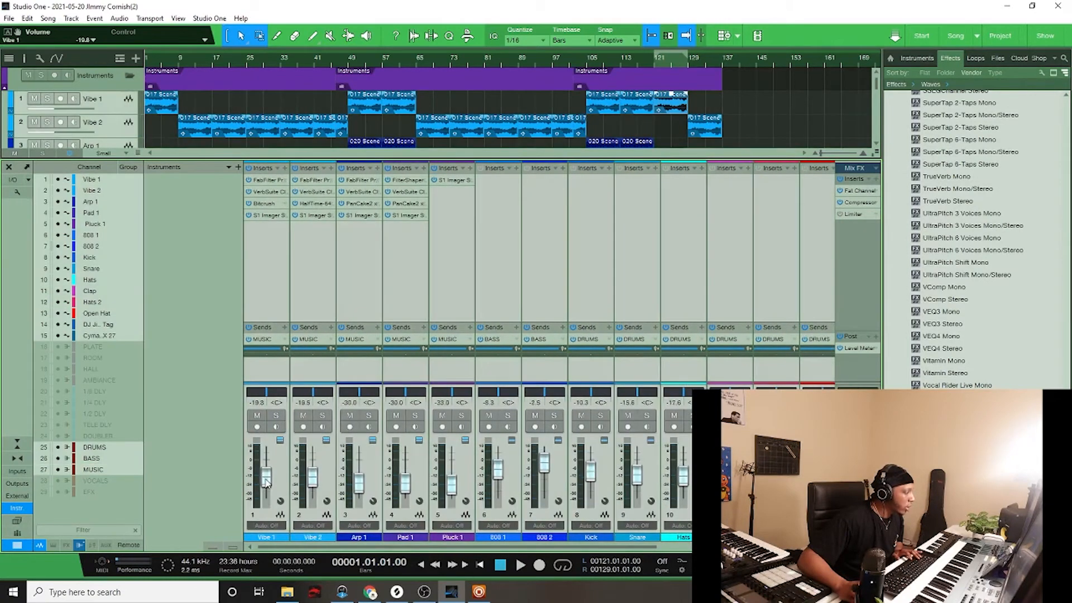
pyautogui.moveTo(267, 482); pyautogui.dragTo(267, 487)
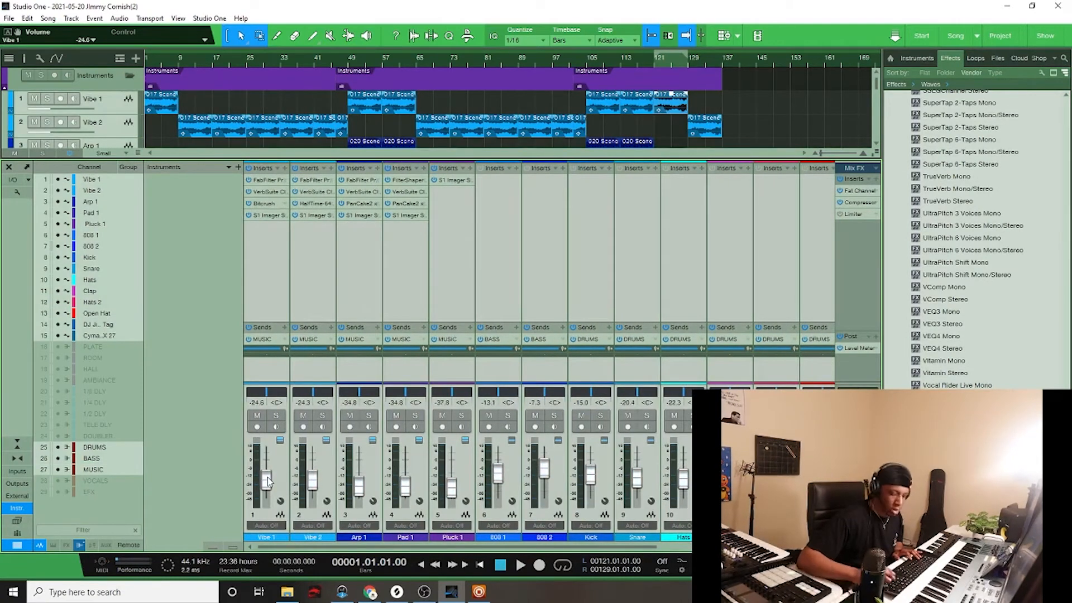
pyautogui.press('space')
pyautogui.press('space')
# Replace the Compressor on the Main channel with SSLComp Stereo and load its Mastering preset
pyautogui.scroll(10, 990, 383)
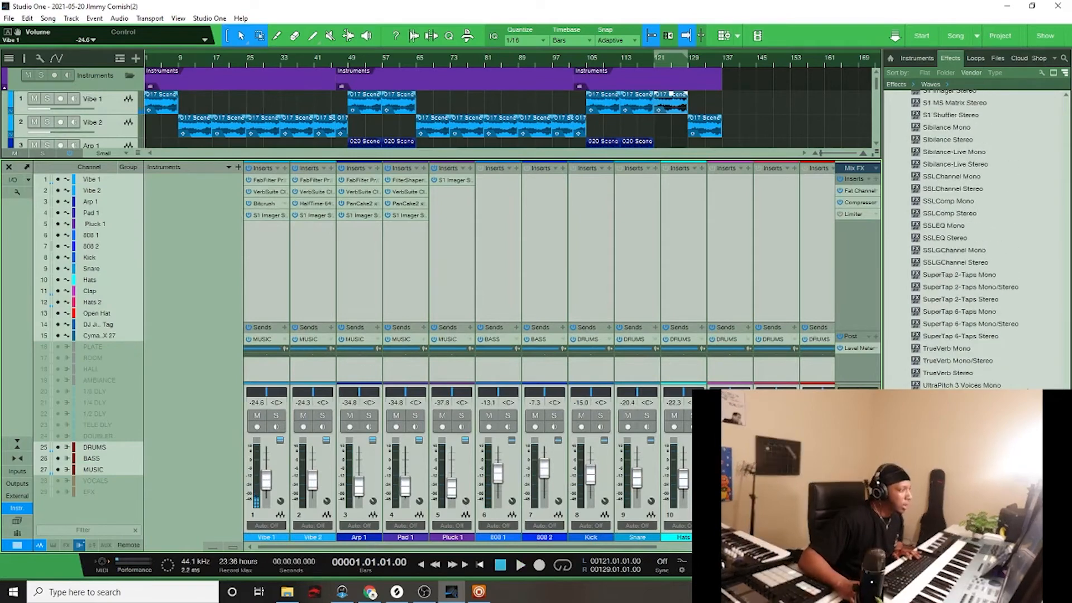
pyautogui.moveTo(950, 360); pyautogui.dragTo(860, 202)
pyautogui.click(687, 182)
pyautogui.click(714, 288)
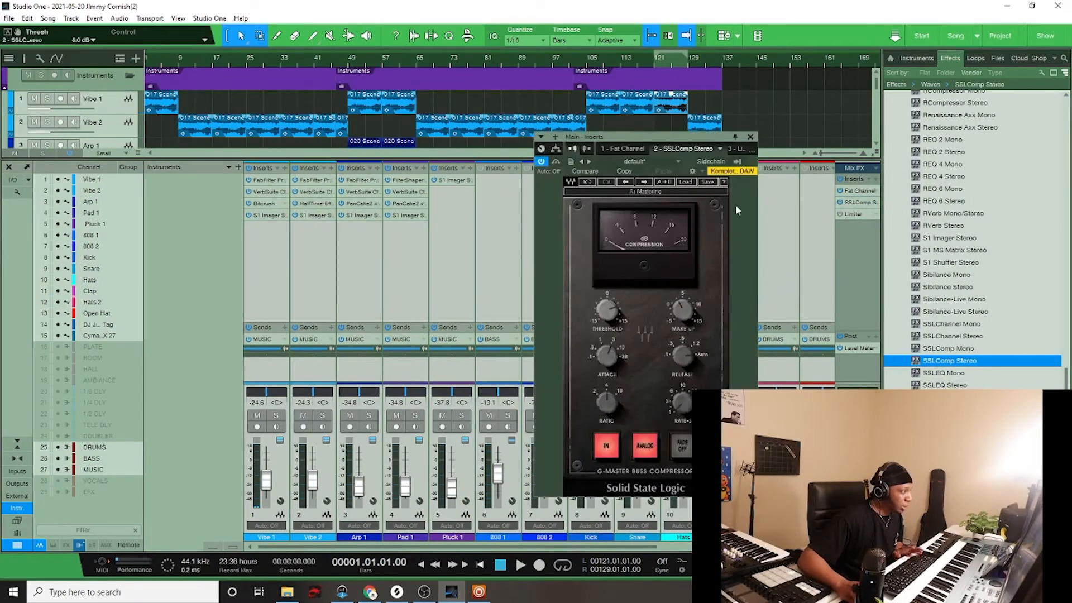
pyautogui.click(750, 137)
# Replace the Limiter on the Main channel with L1+ Ultramaximizer Stereo and load its Mastering preset
pyautogui.scroll(10, 988, 361)
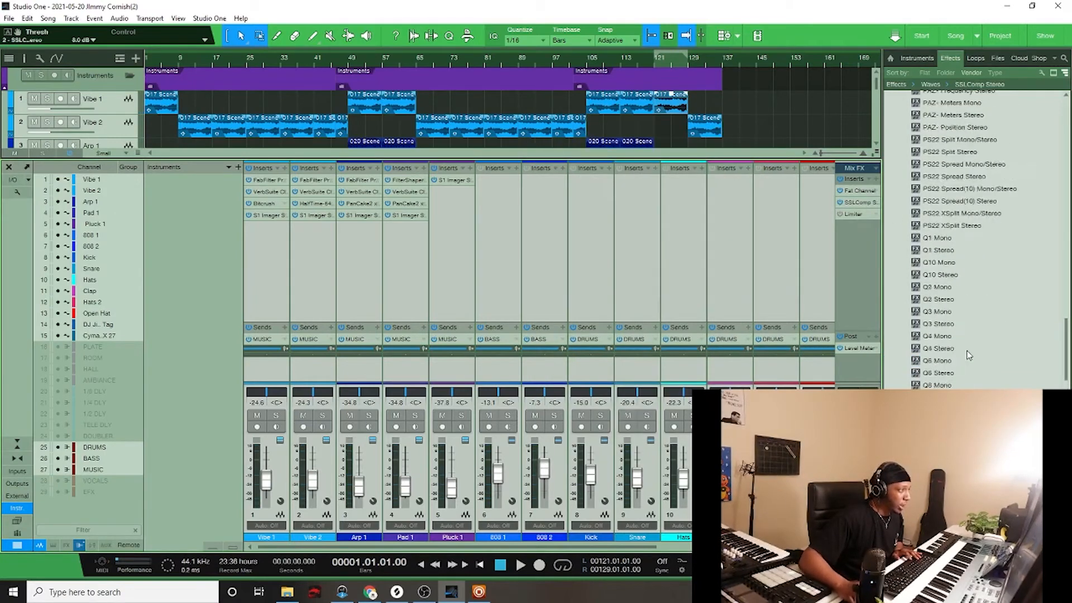
pyautogui.scroll(8, 987, 358)
pyautogui.moveTo(949, 213); pyautogui.dragTo(859, 215)
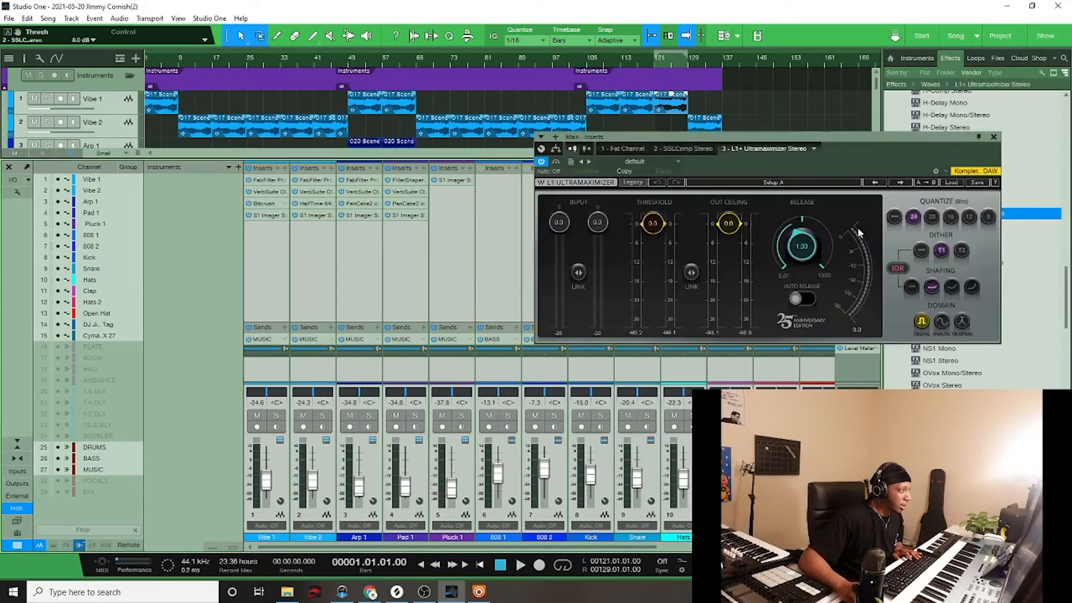
pyautogui.click(950, 182)
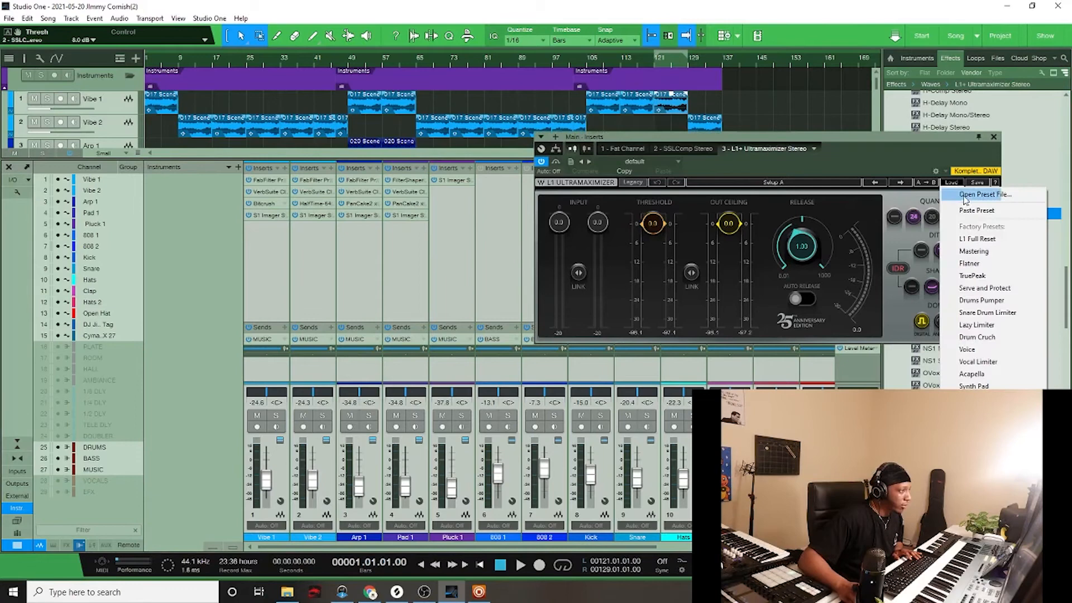
pyautogui.click(975, 253)
# Insert Slate Digital's Virtual Mix Rack after the Fat Channel on the Main channel and choose its Mixbuss Strip
pyautogui.scroll(2, 1033, 227)
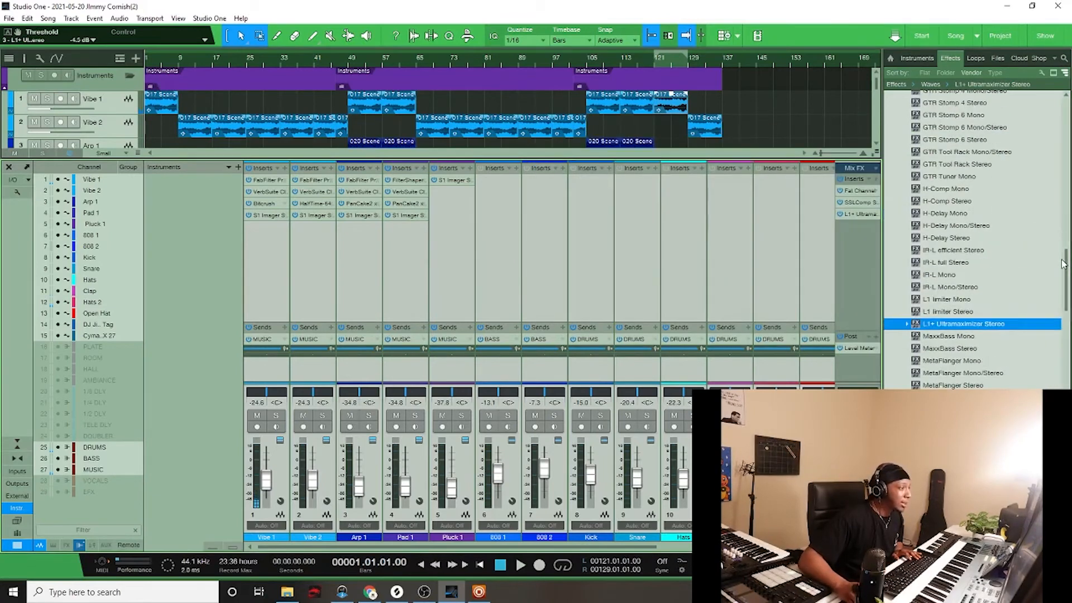
pyautogui.moveTo(1063, 258); pyautogui.dragTo(1058, 169)
pyautogui.scroll(7, 1005, 205)
pyautogui.click(901, 350)
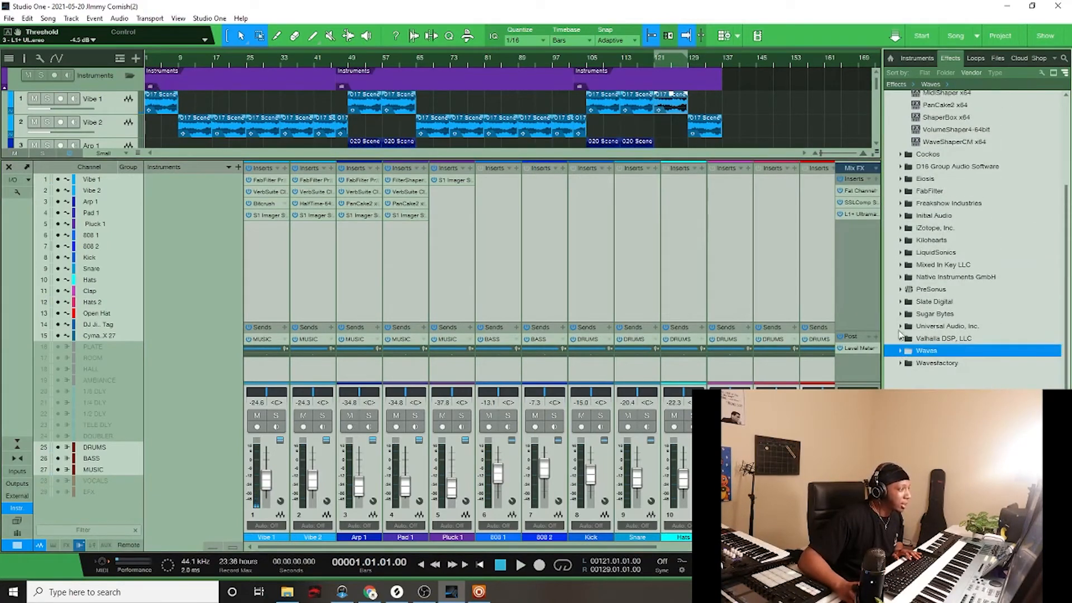
pyautogui.click(900, 303)
pyautogui.scroll(-3, 981, 368)
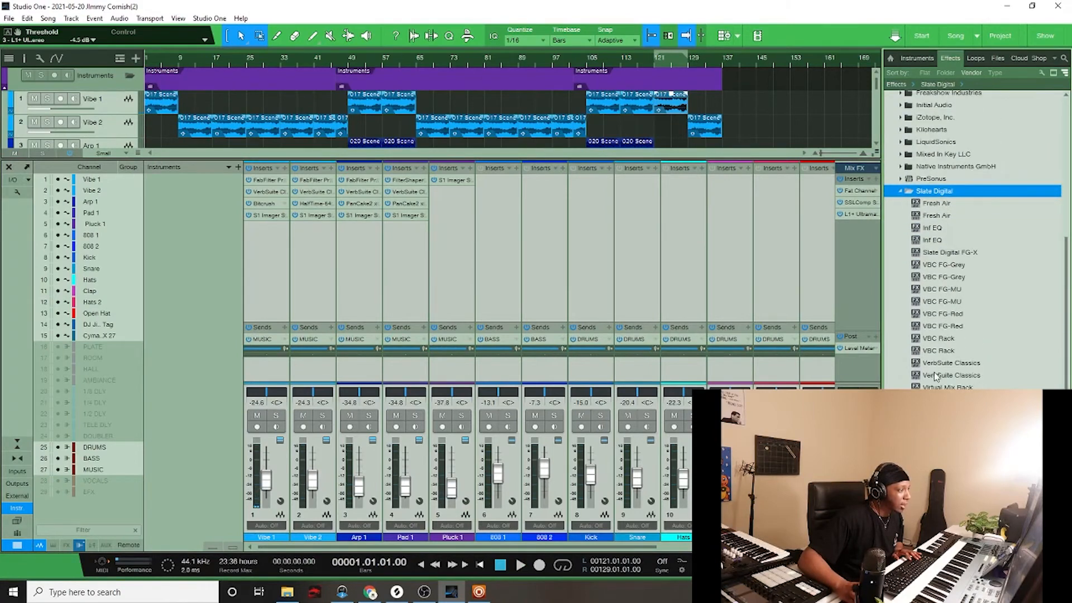
pyautogui.press('space')
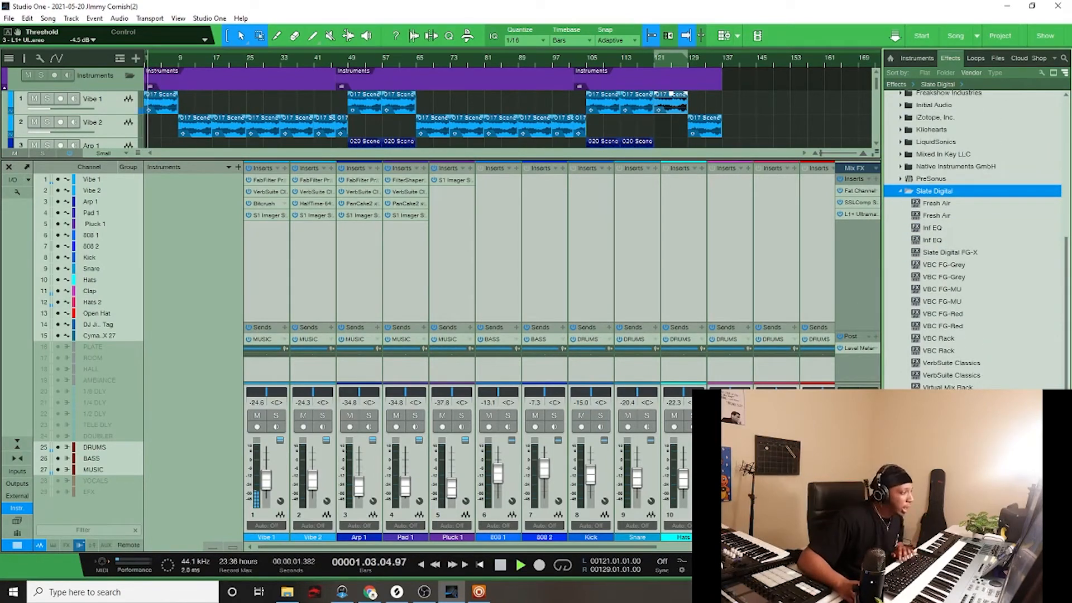
pyautogui.moveTo(944, 386); pyautogui.dragTo(853, 196)
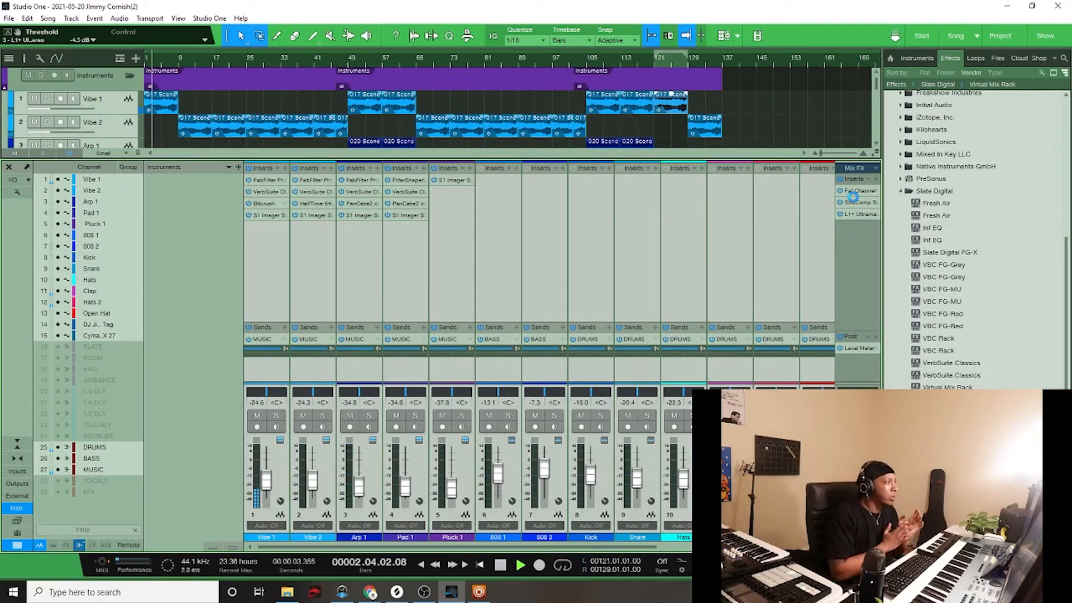
pyautogui.press('space')
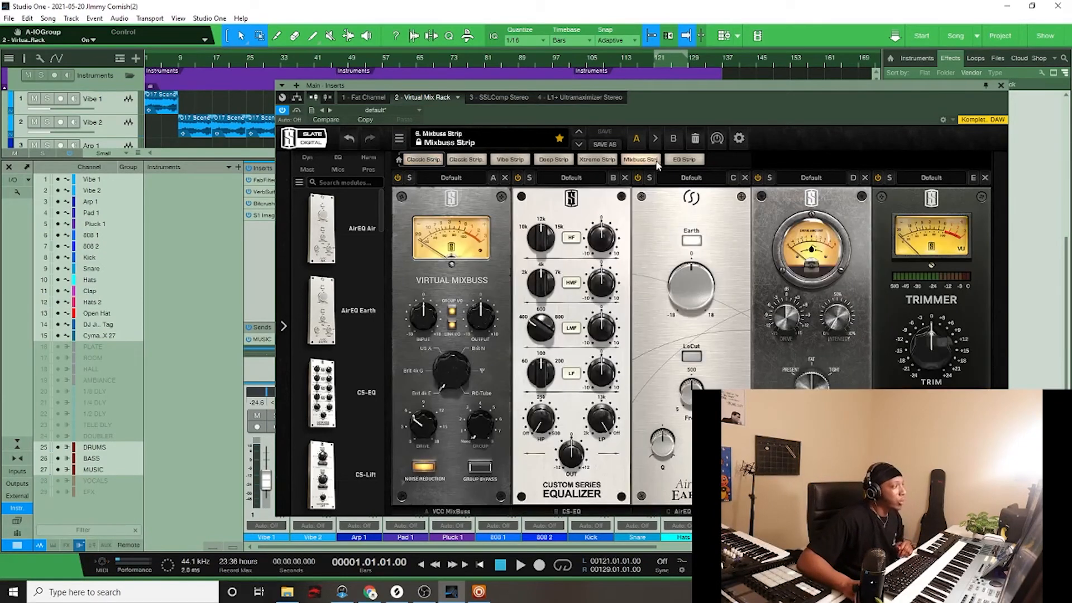
# Load the Mixbuss 3D preset in the rack's fourth module and Mix Buss Top N Bottom in the Custom Series Equalizer
pyautogui.click(826, 179)
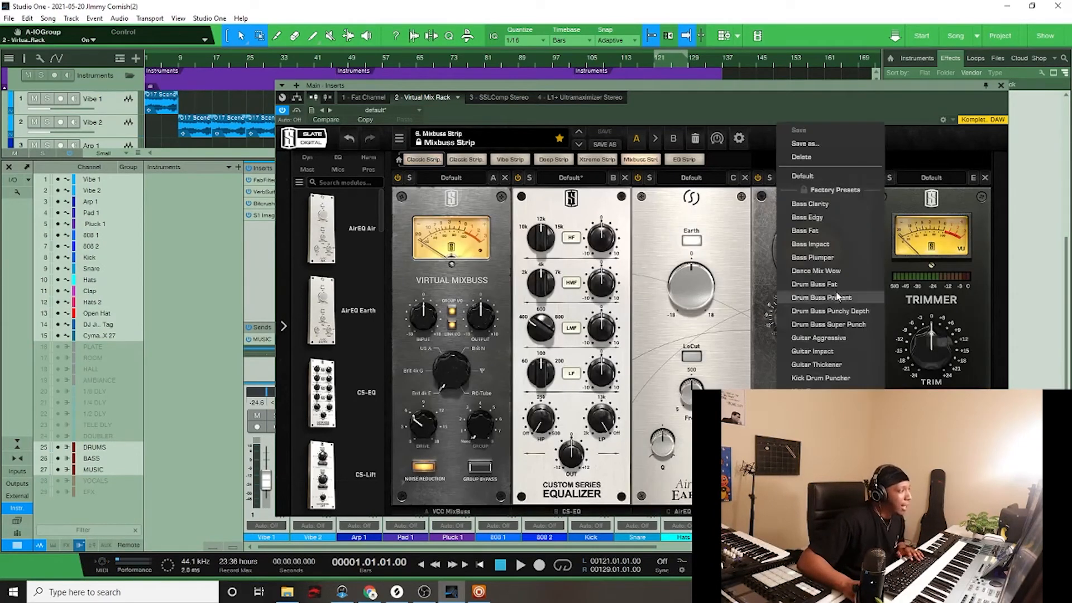
pyautogui.click(823, 344)
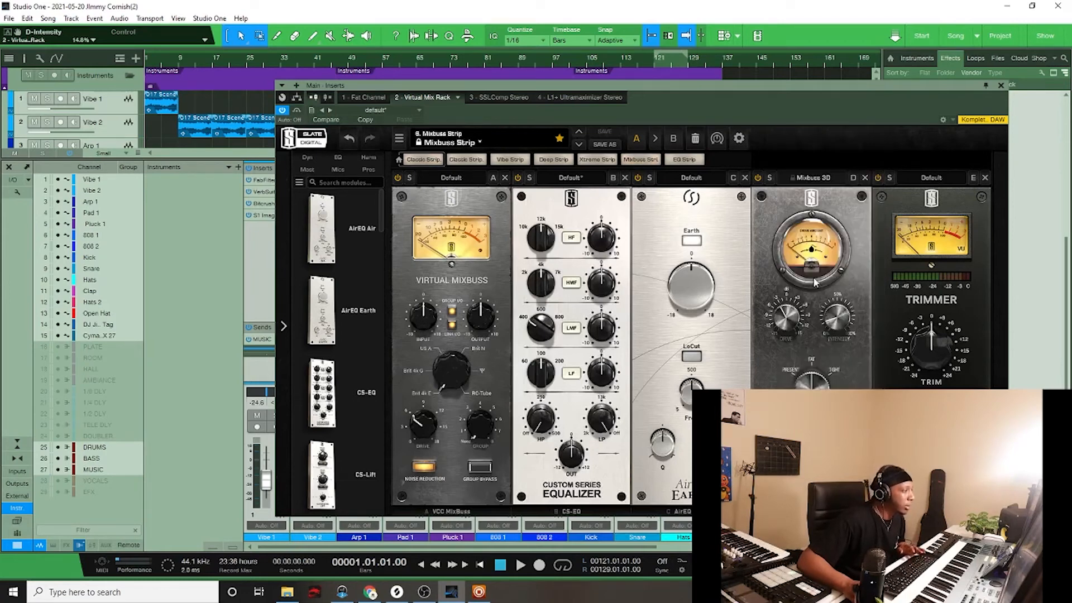
pyautogui.click(586, 177)
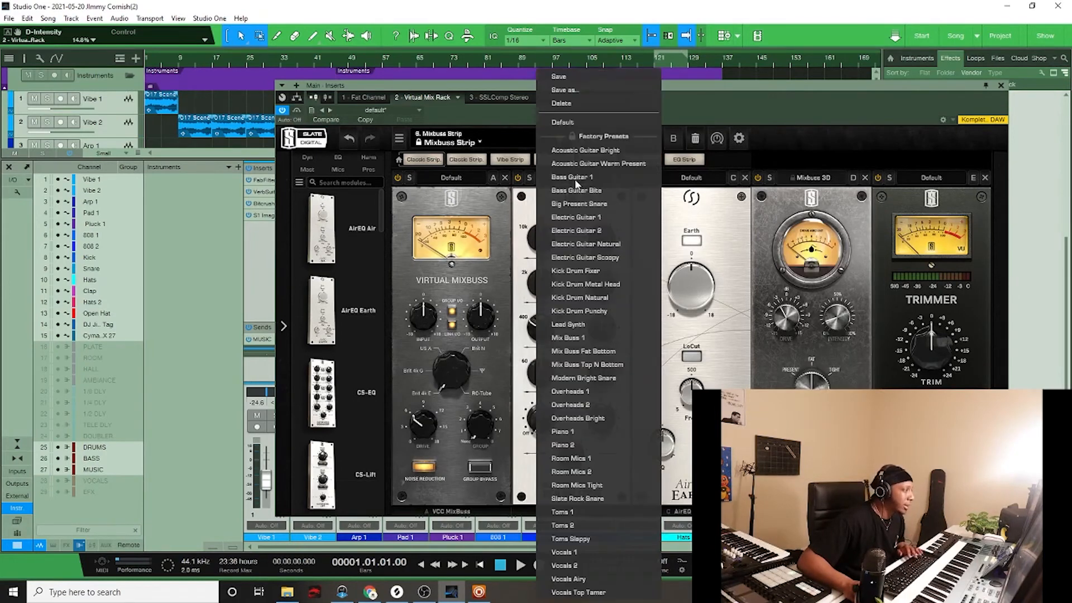
pyautogui.click(598, 373)
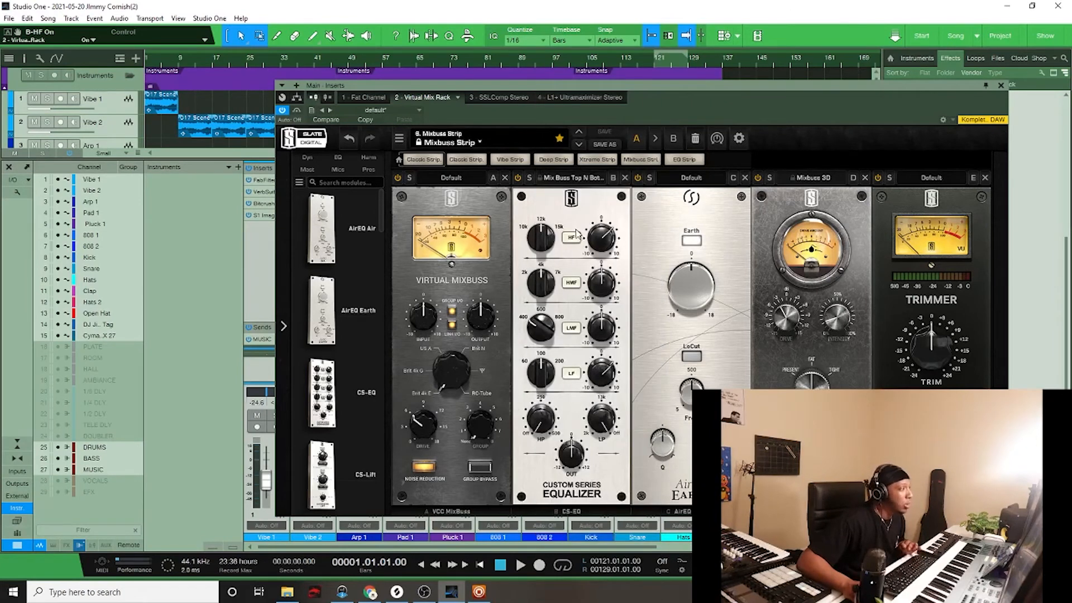
pyautogui.click(1001, 85)
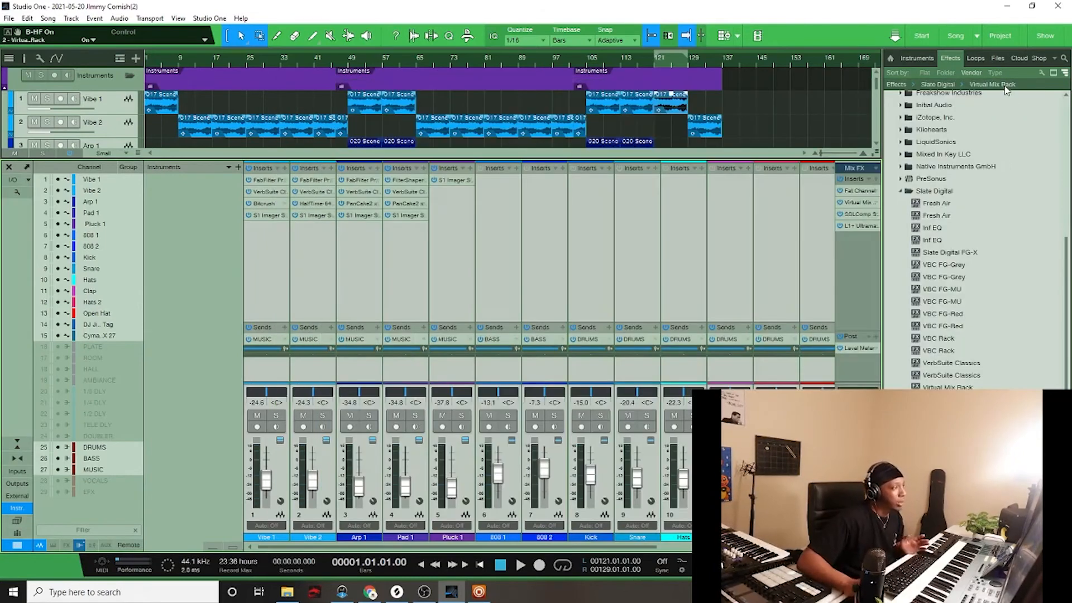
# Play the song from the start and set the Cymatics reverse FX channel's volume to about -23.6 dB
pyautogui.press('space')
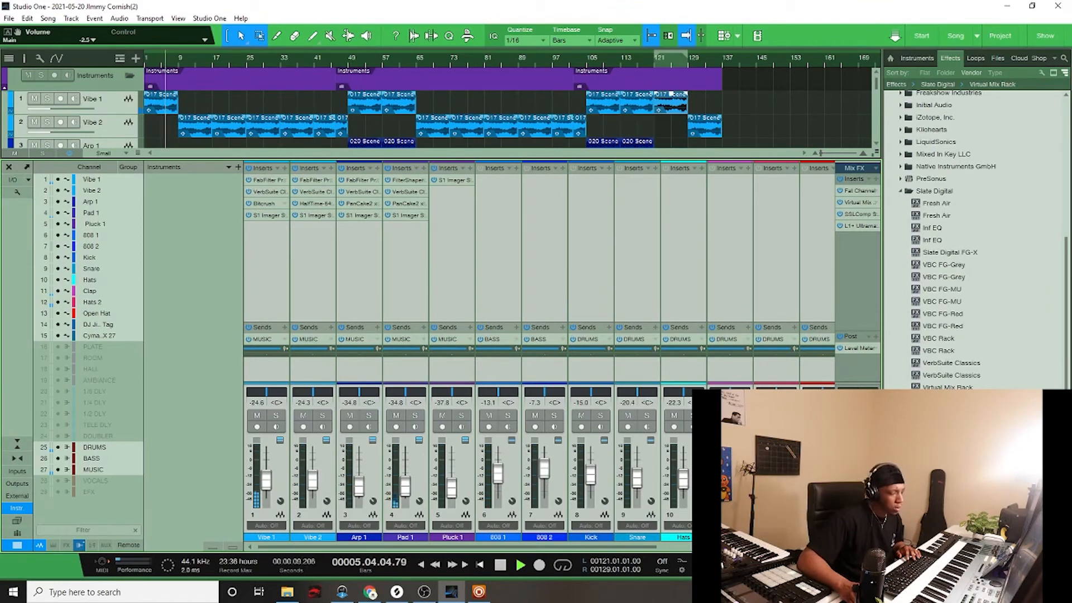
pyautogui.moveTo(652, 547); pyautogui.dragTo(759, 548)
pyautogui.moveTo(736, 480); pyautogui.dragTo(715, 480)
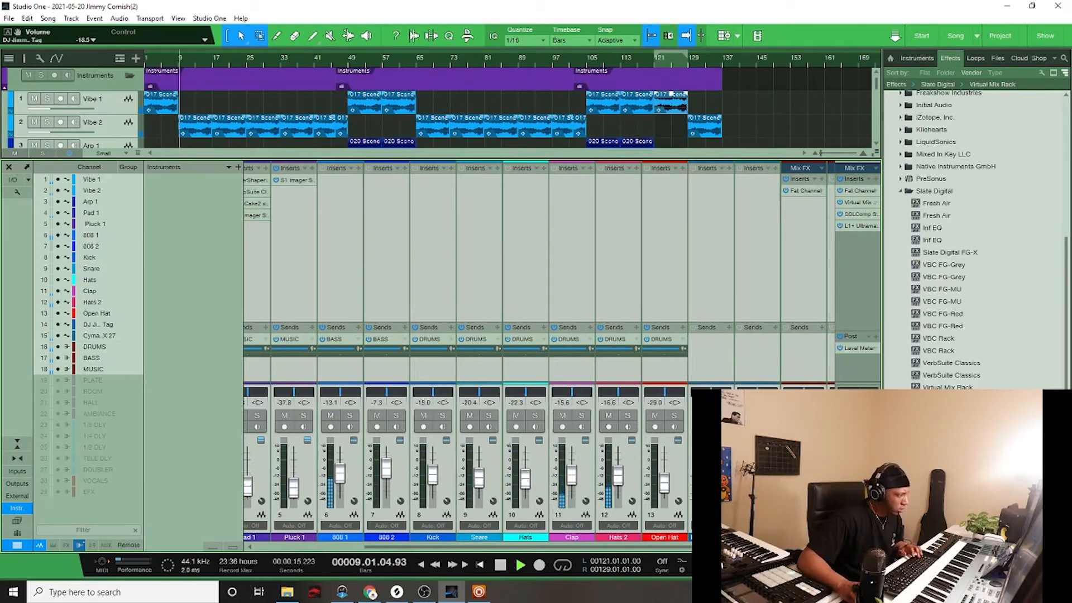
pyautogui.click(757, 536)
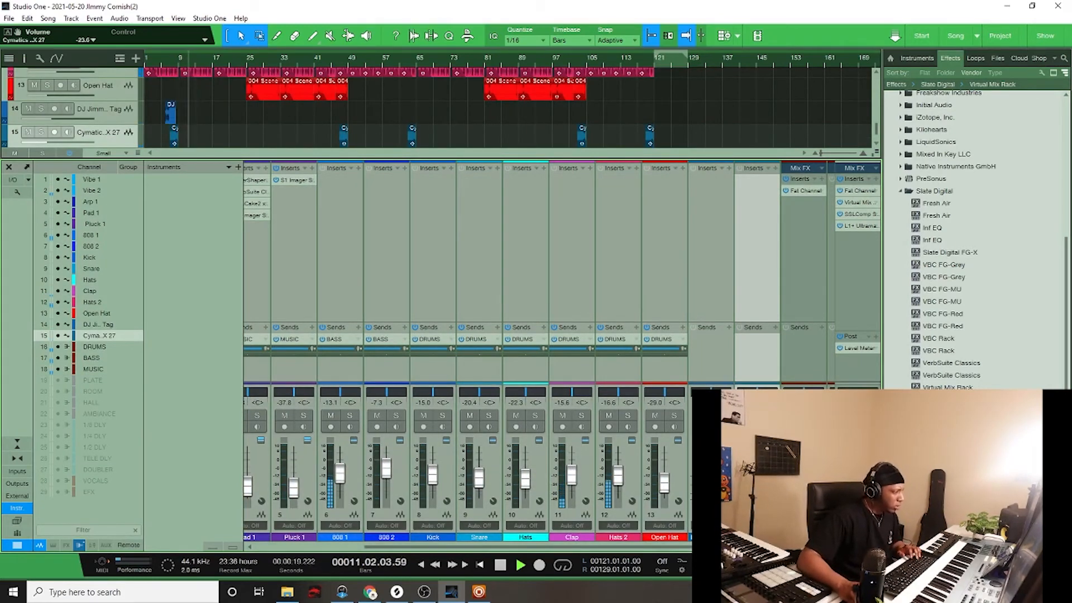
pyautogui.scroll(-3, 536, 352)
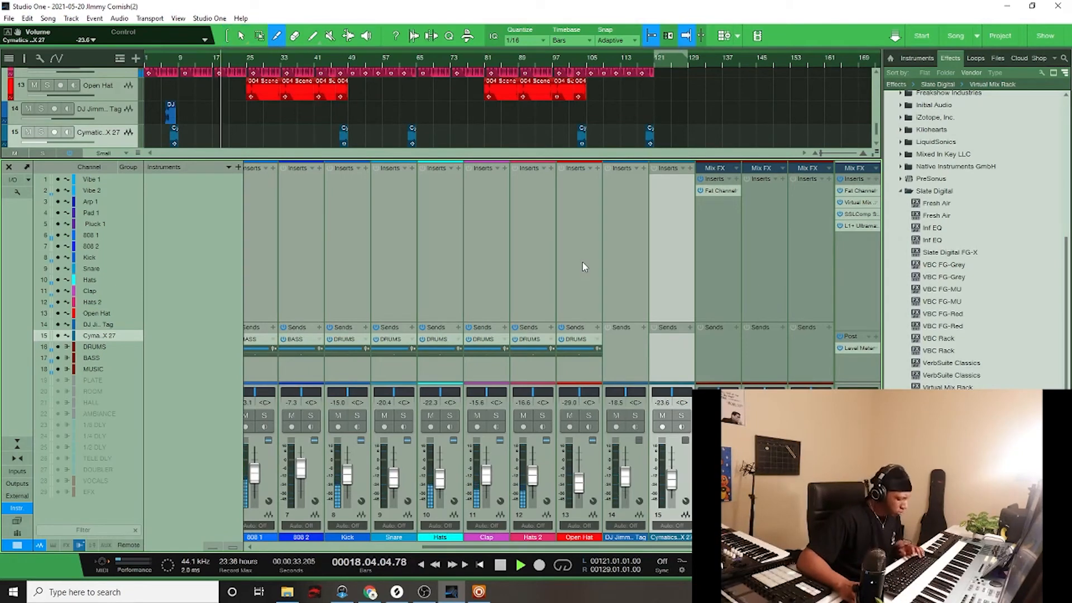
pyautogui.press('F3')
pyautogui.press('space')
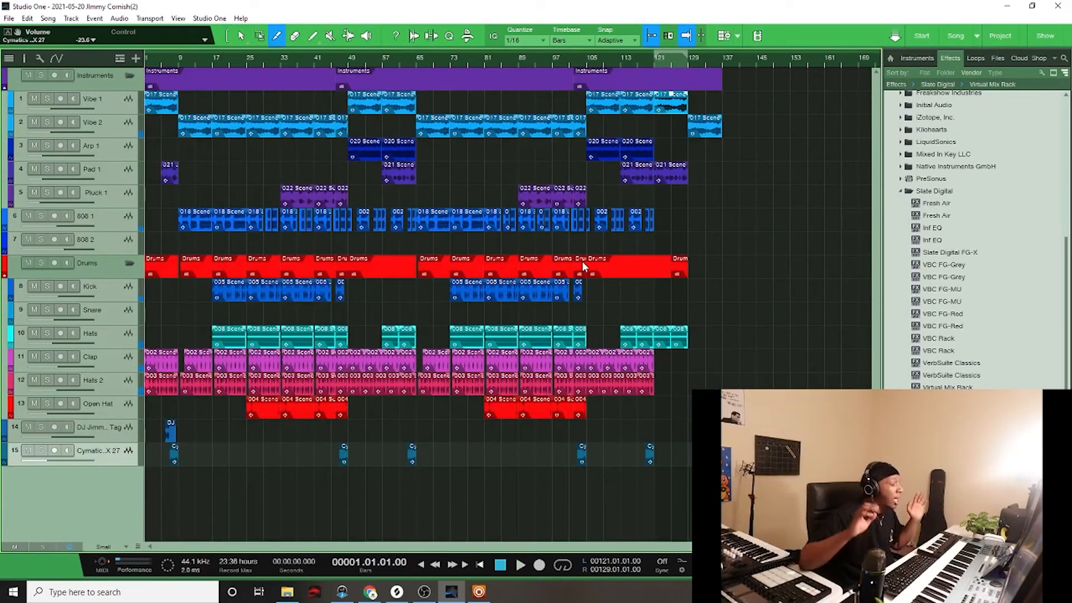